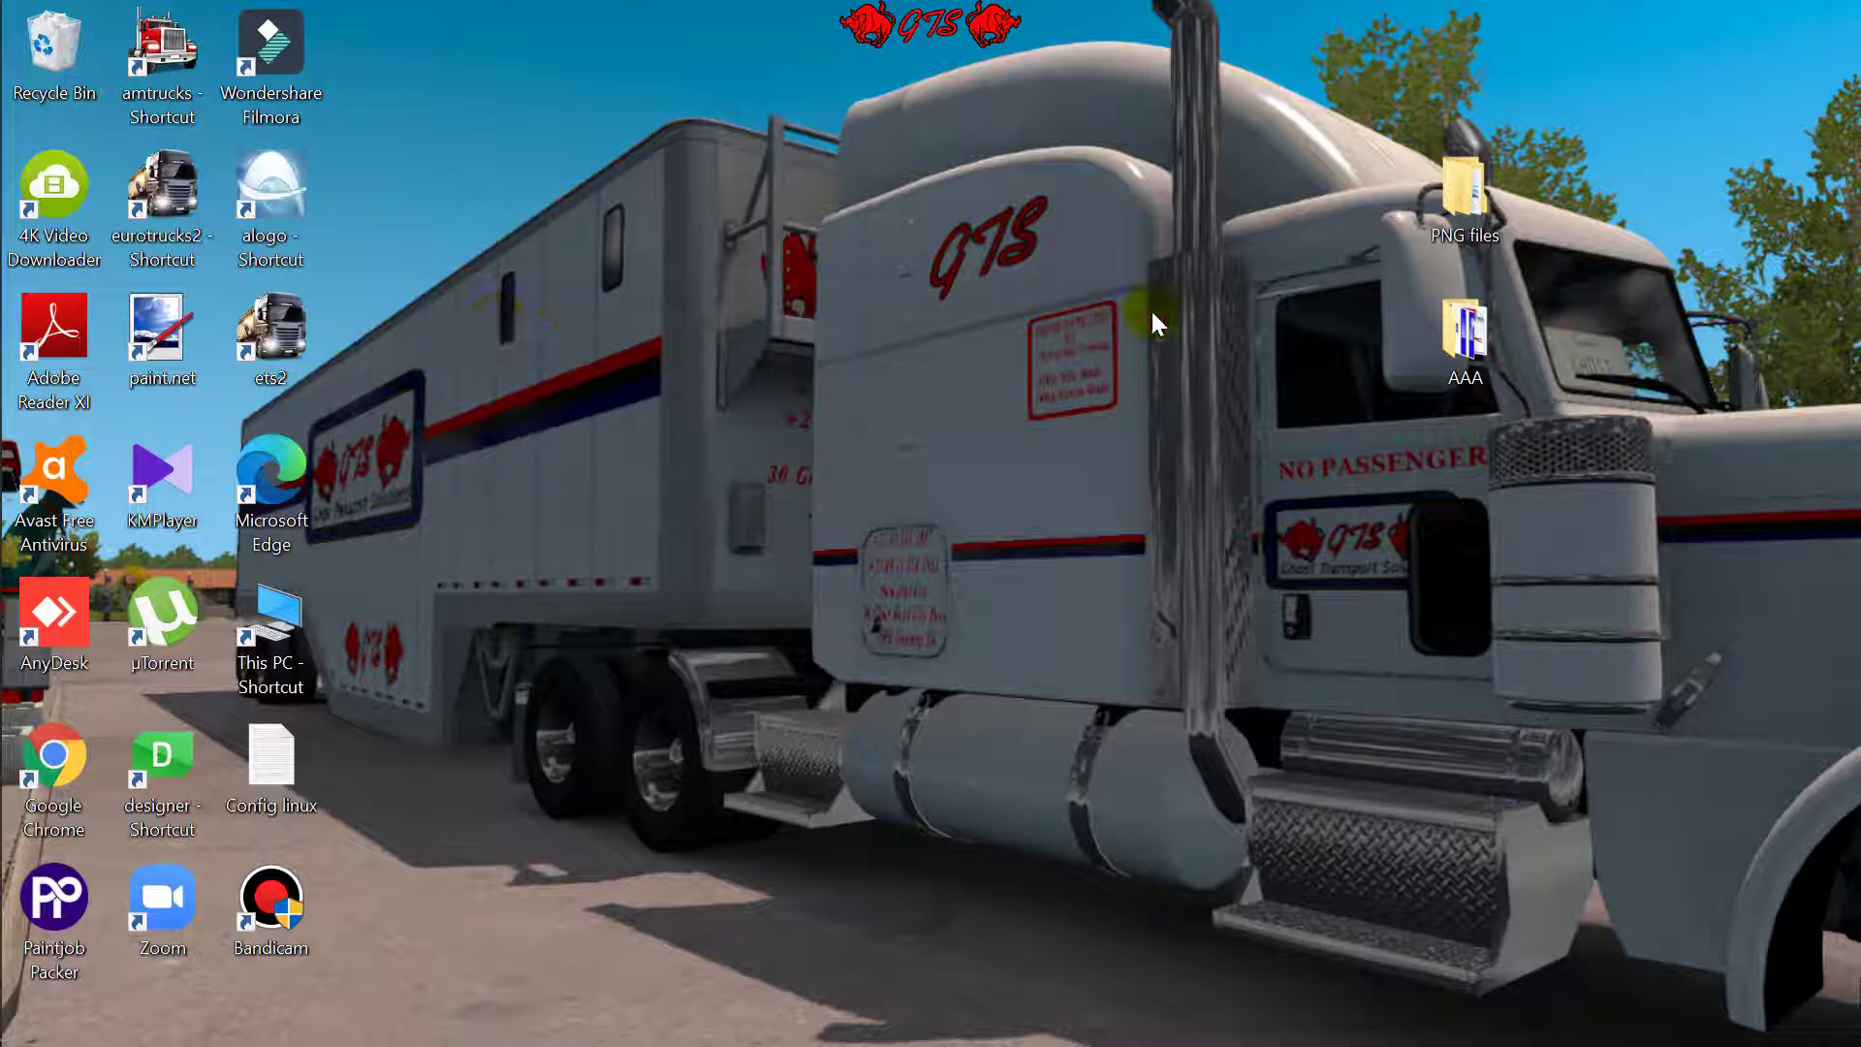
Select the AAA folder on the desktop, then hide its window.
click(1461, 329)
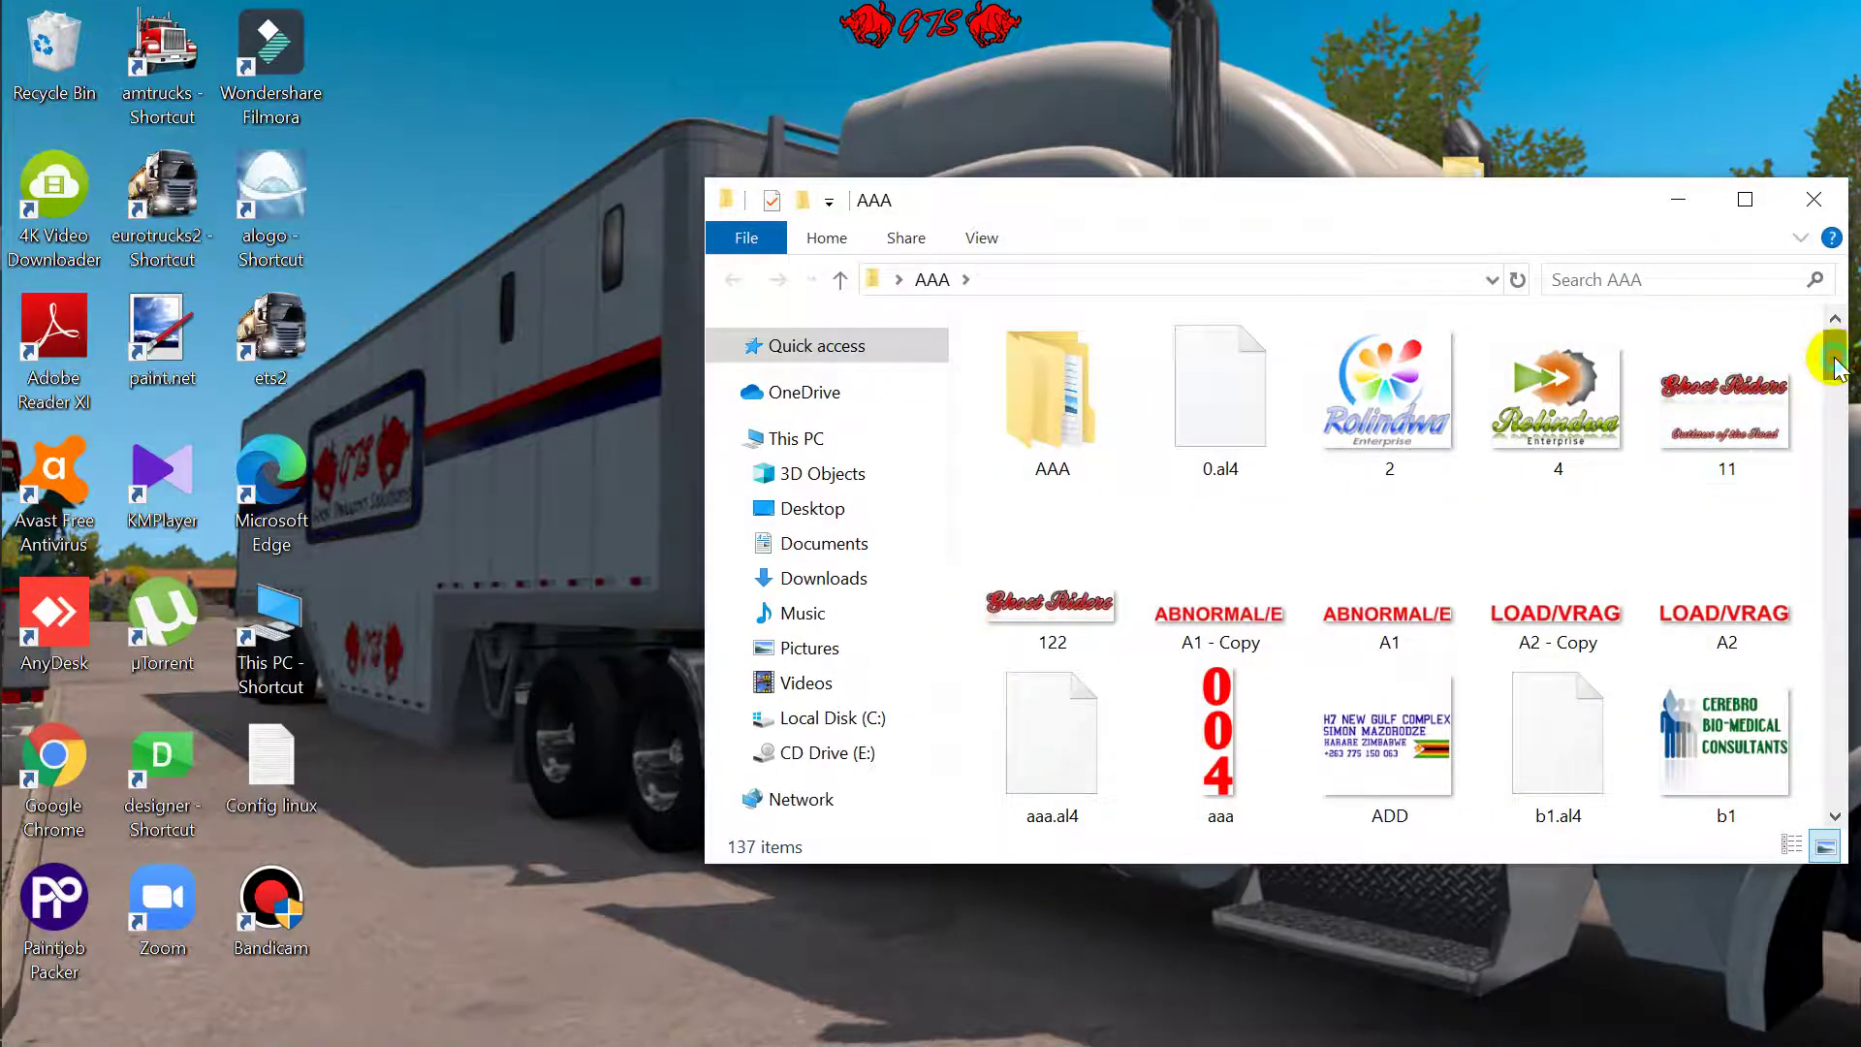
drag(1834, 359, 1839, 778)
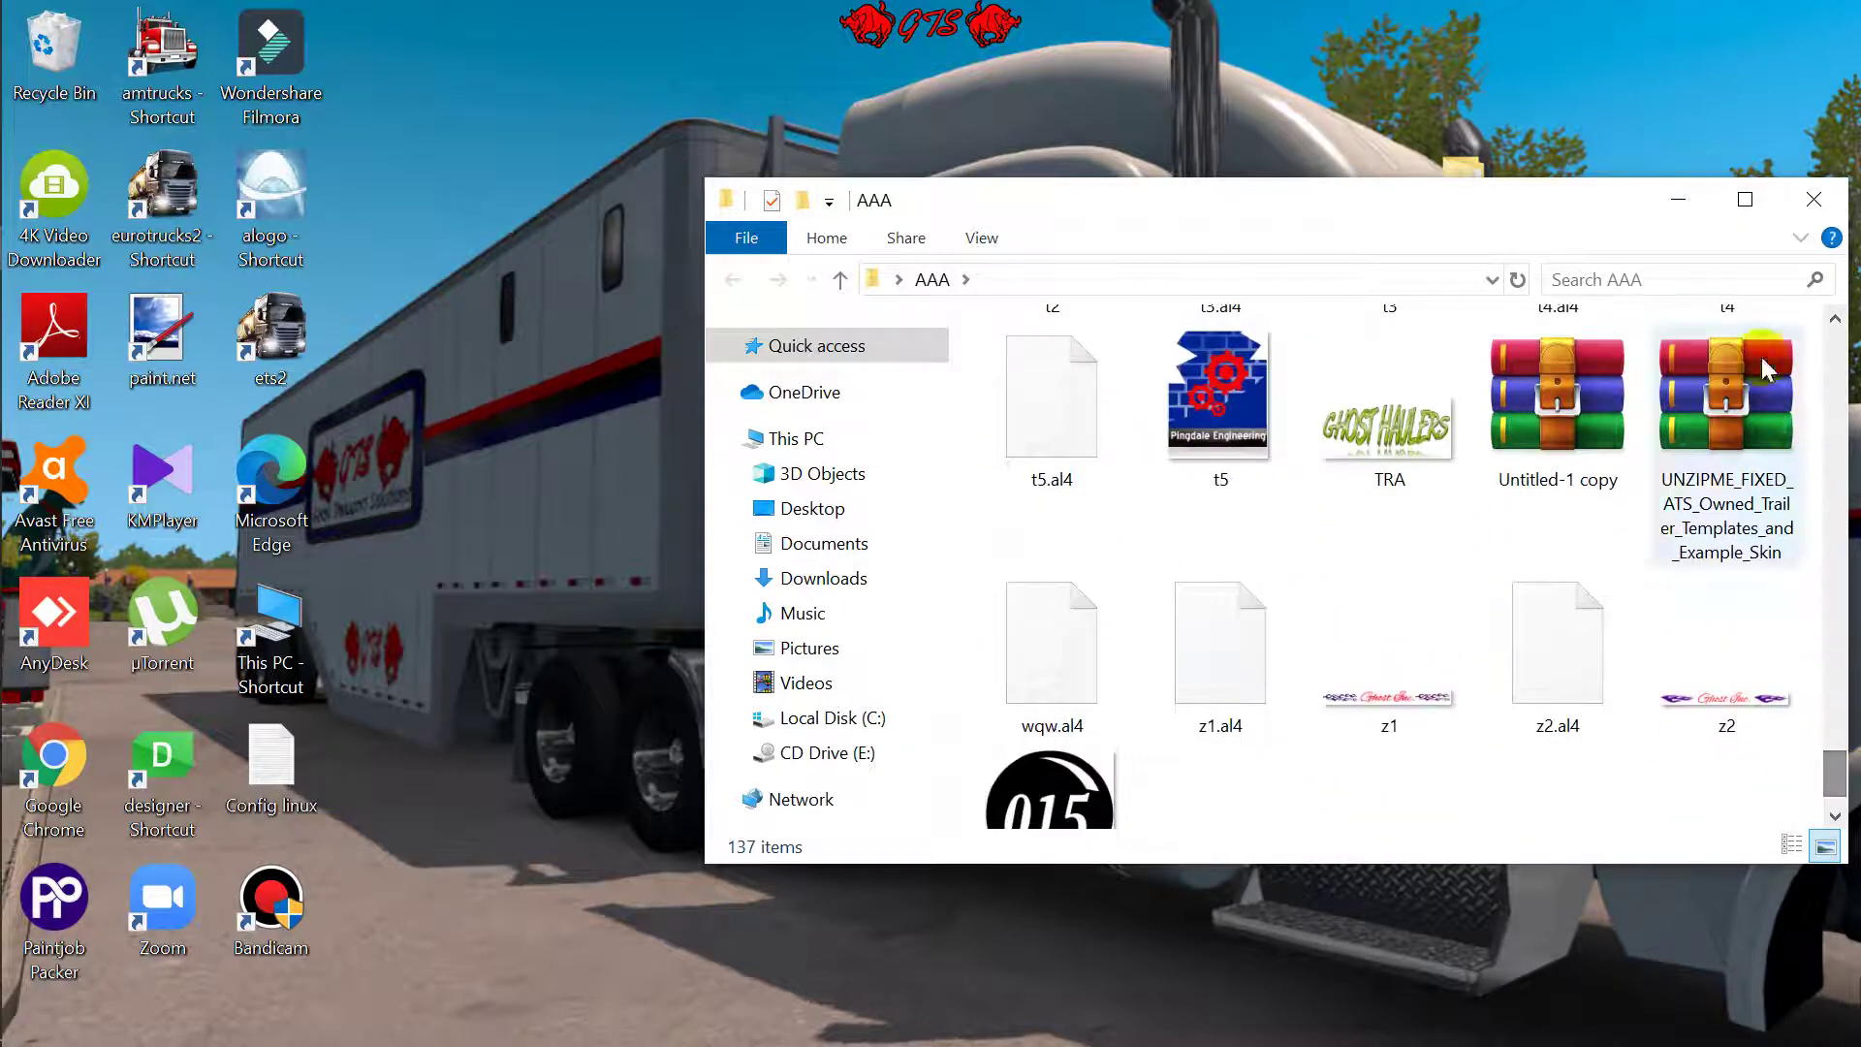
click(1684, 202)
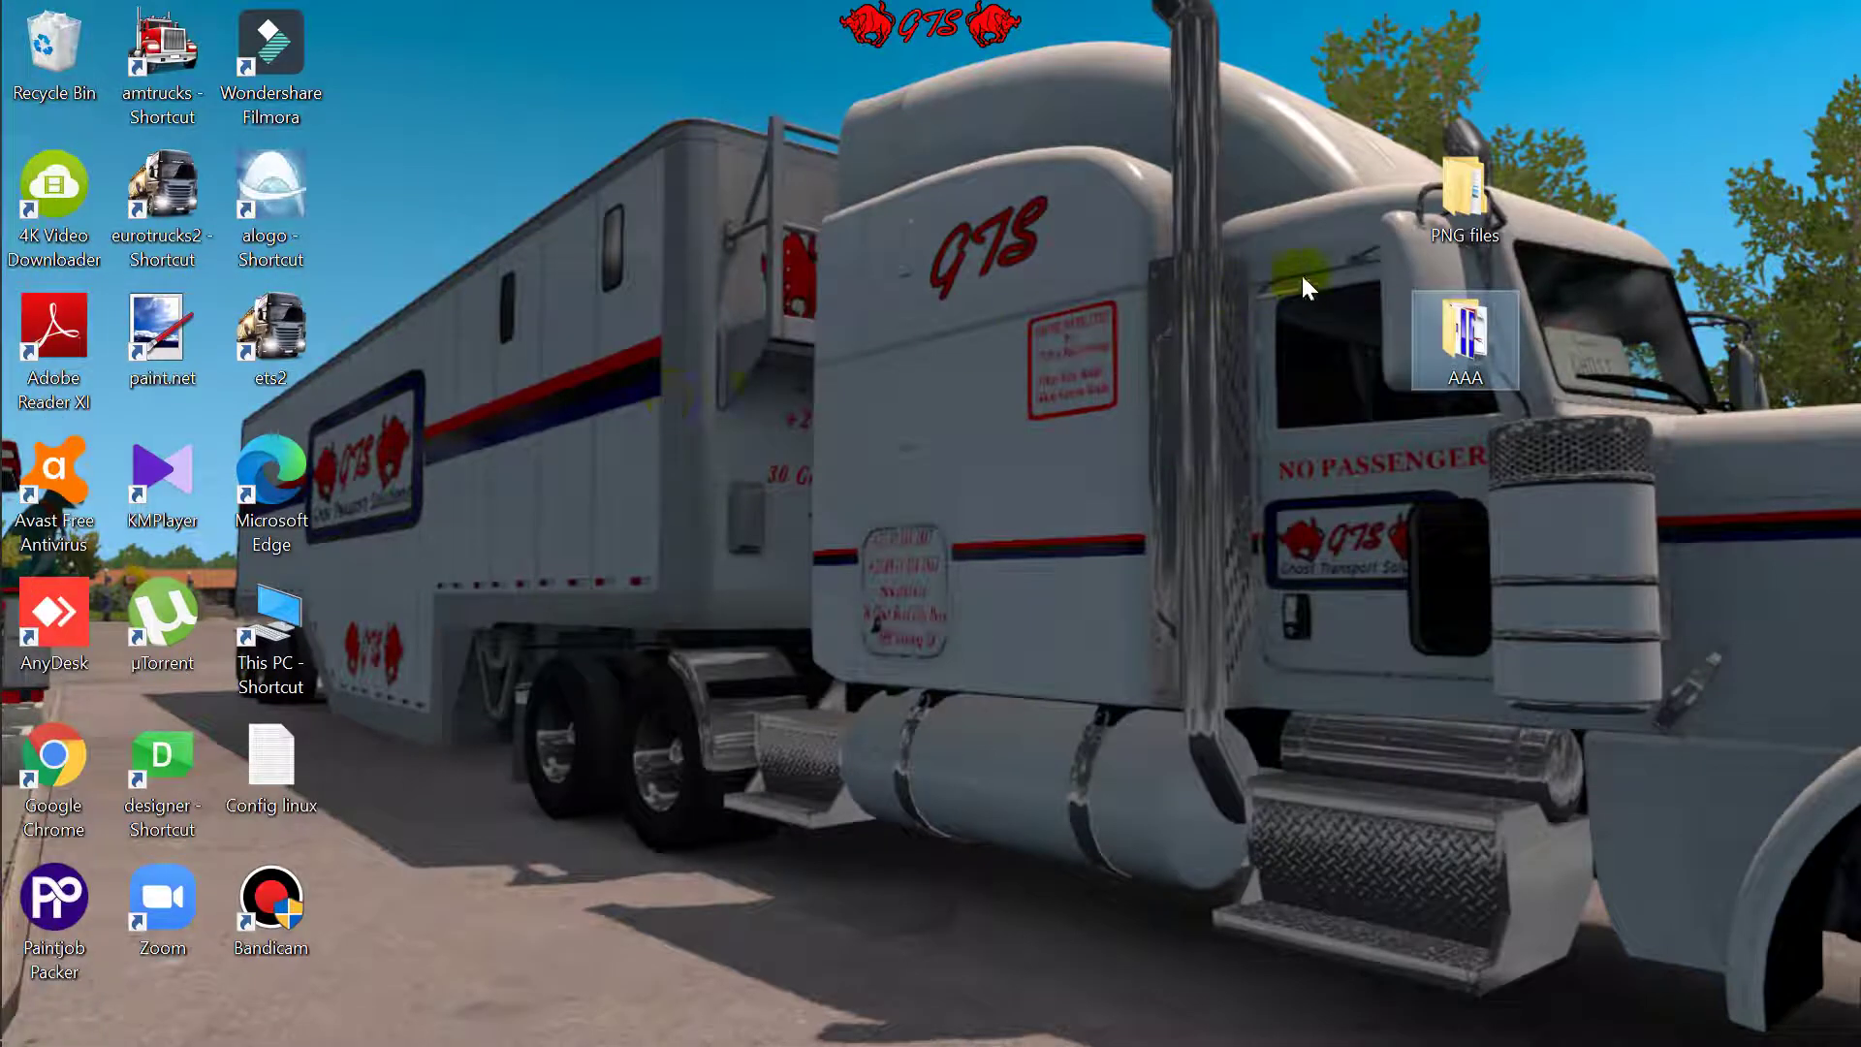
Open PNG files > Renault T and open Cabin A with paint.net.
click(1427, 206)
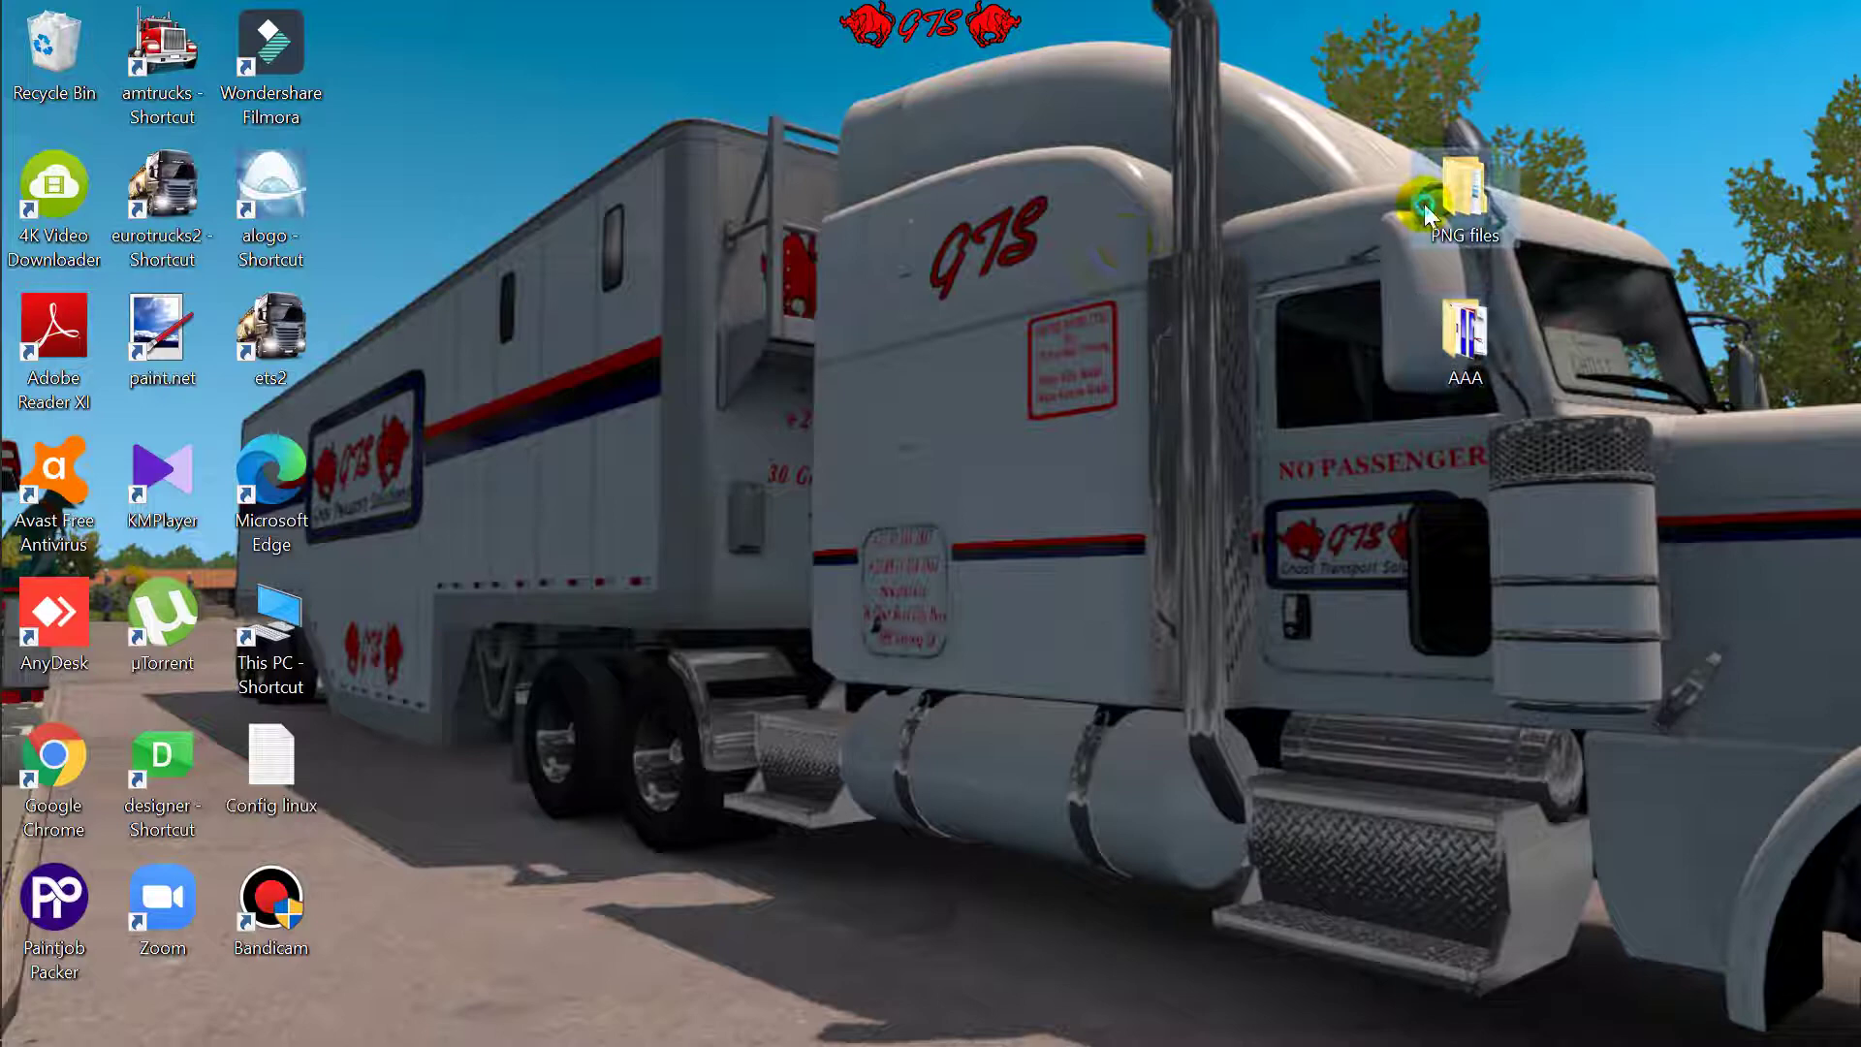
double_click(1426, 209)
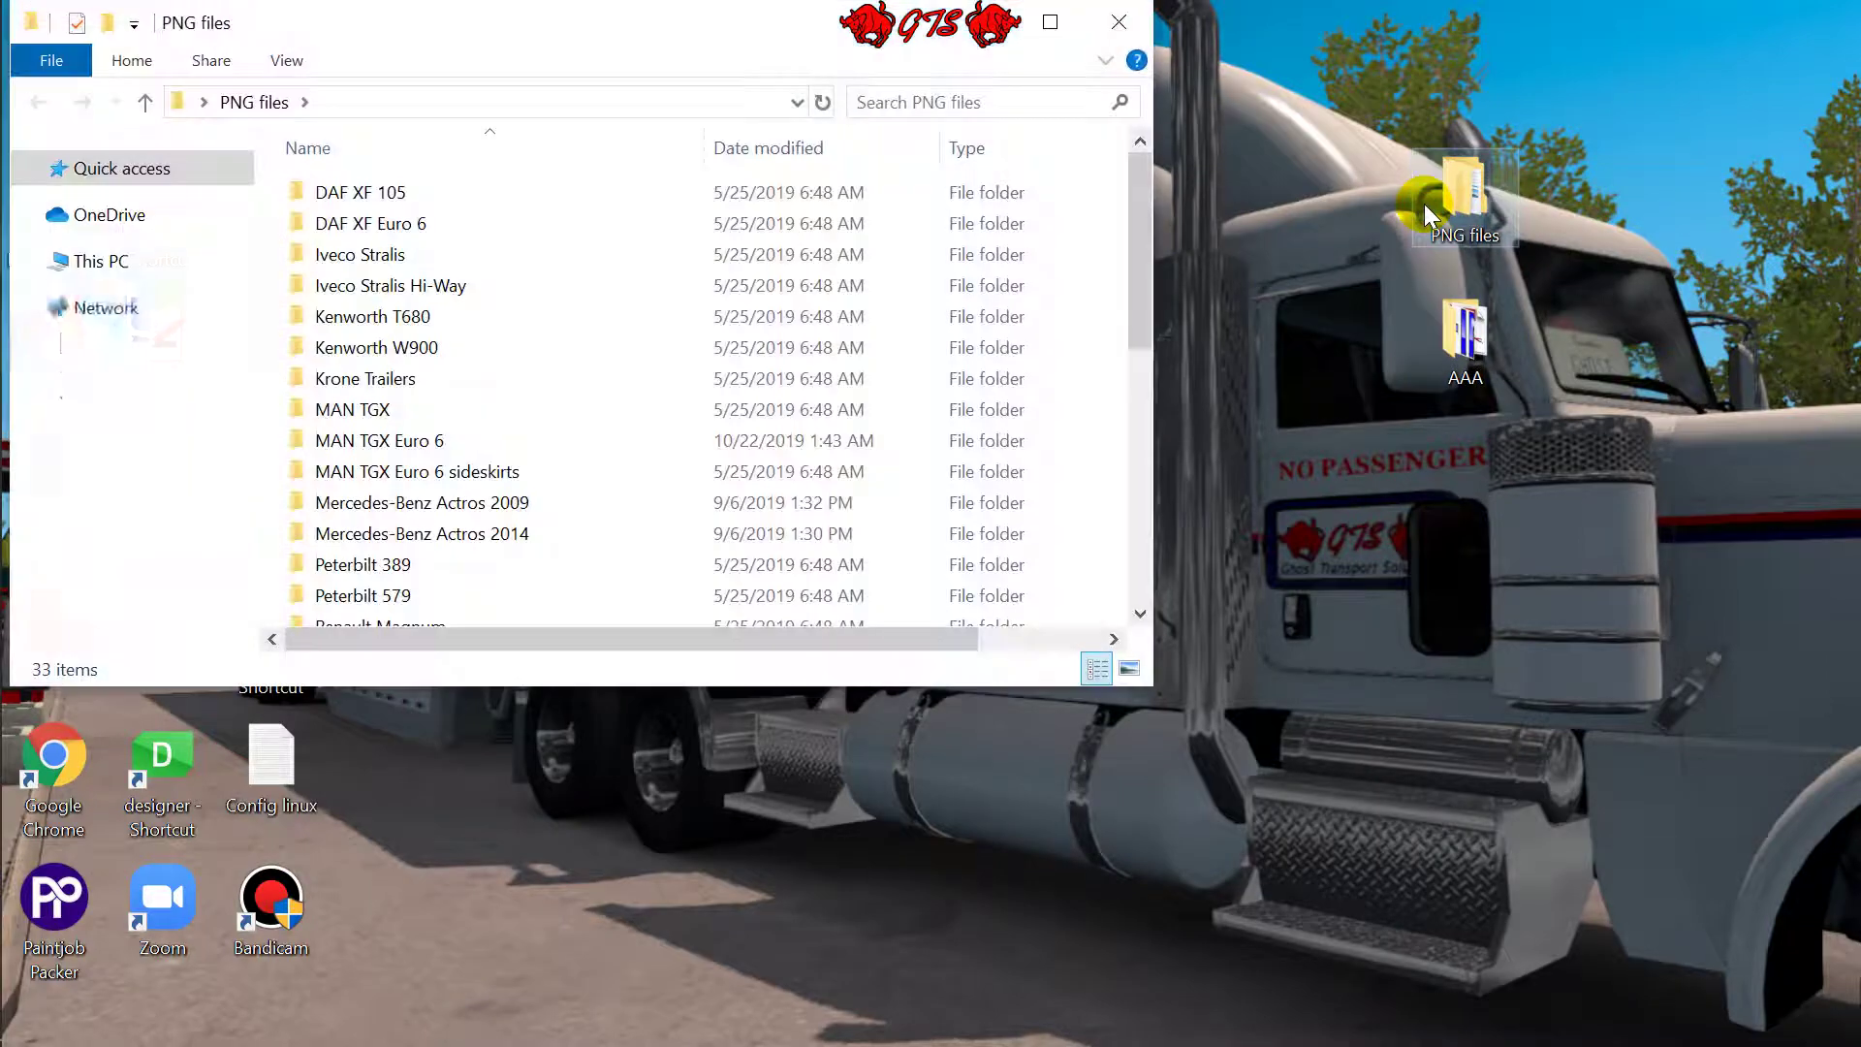
click(1054, 29)
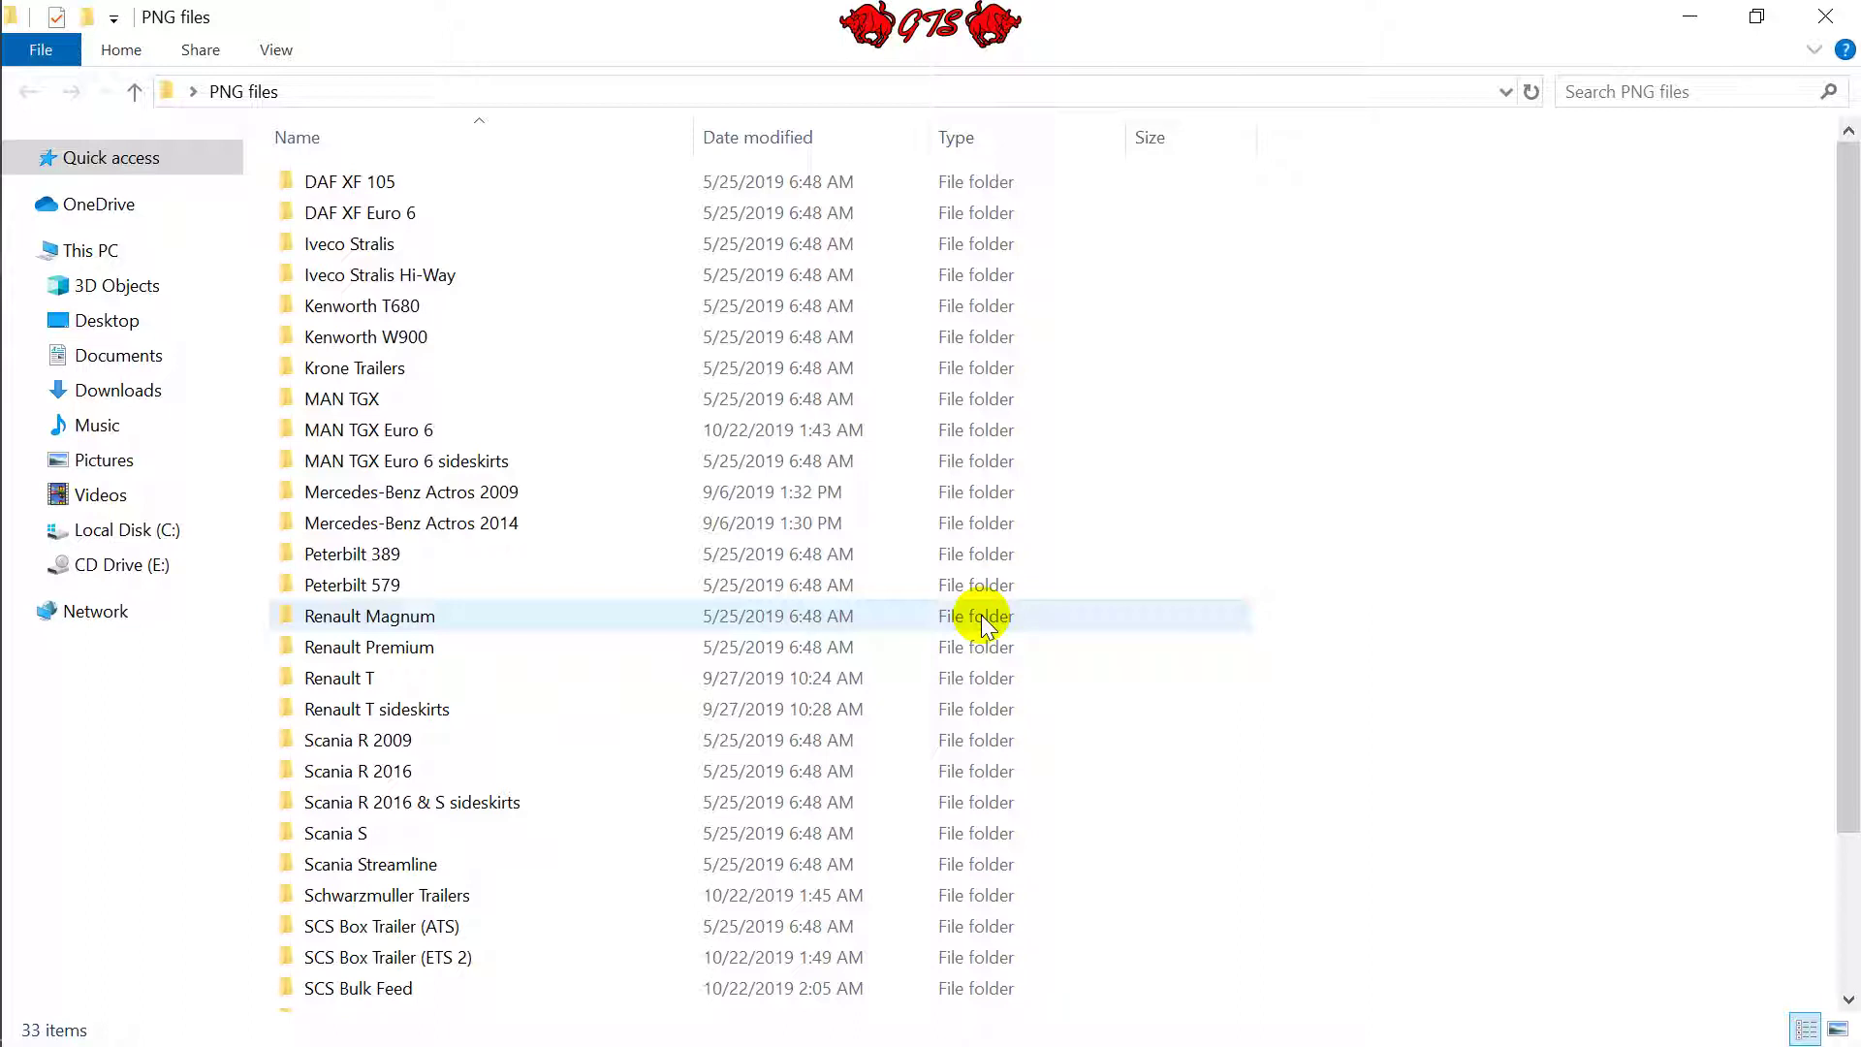
double_click(397, 680)
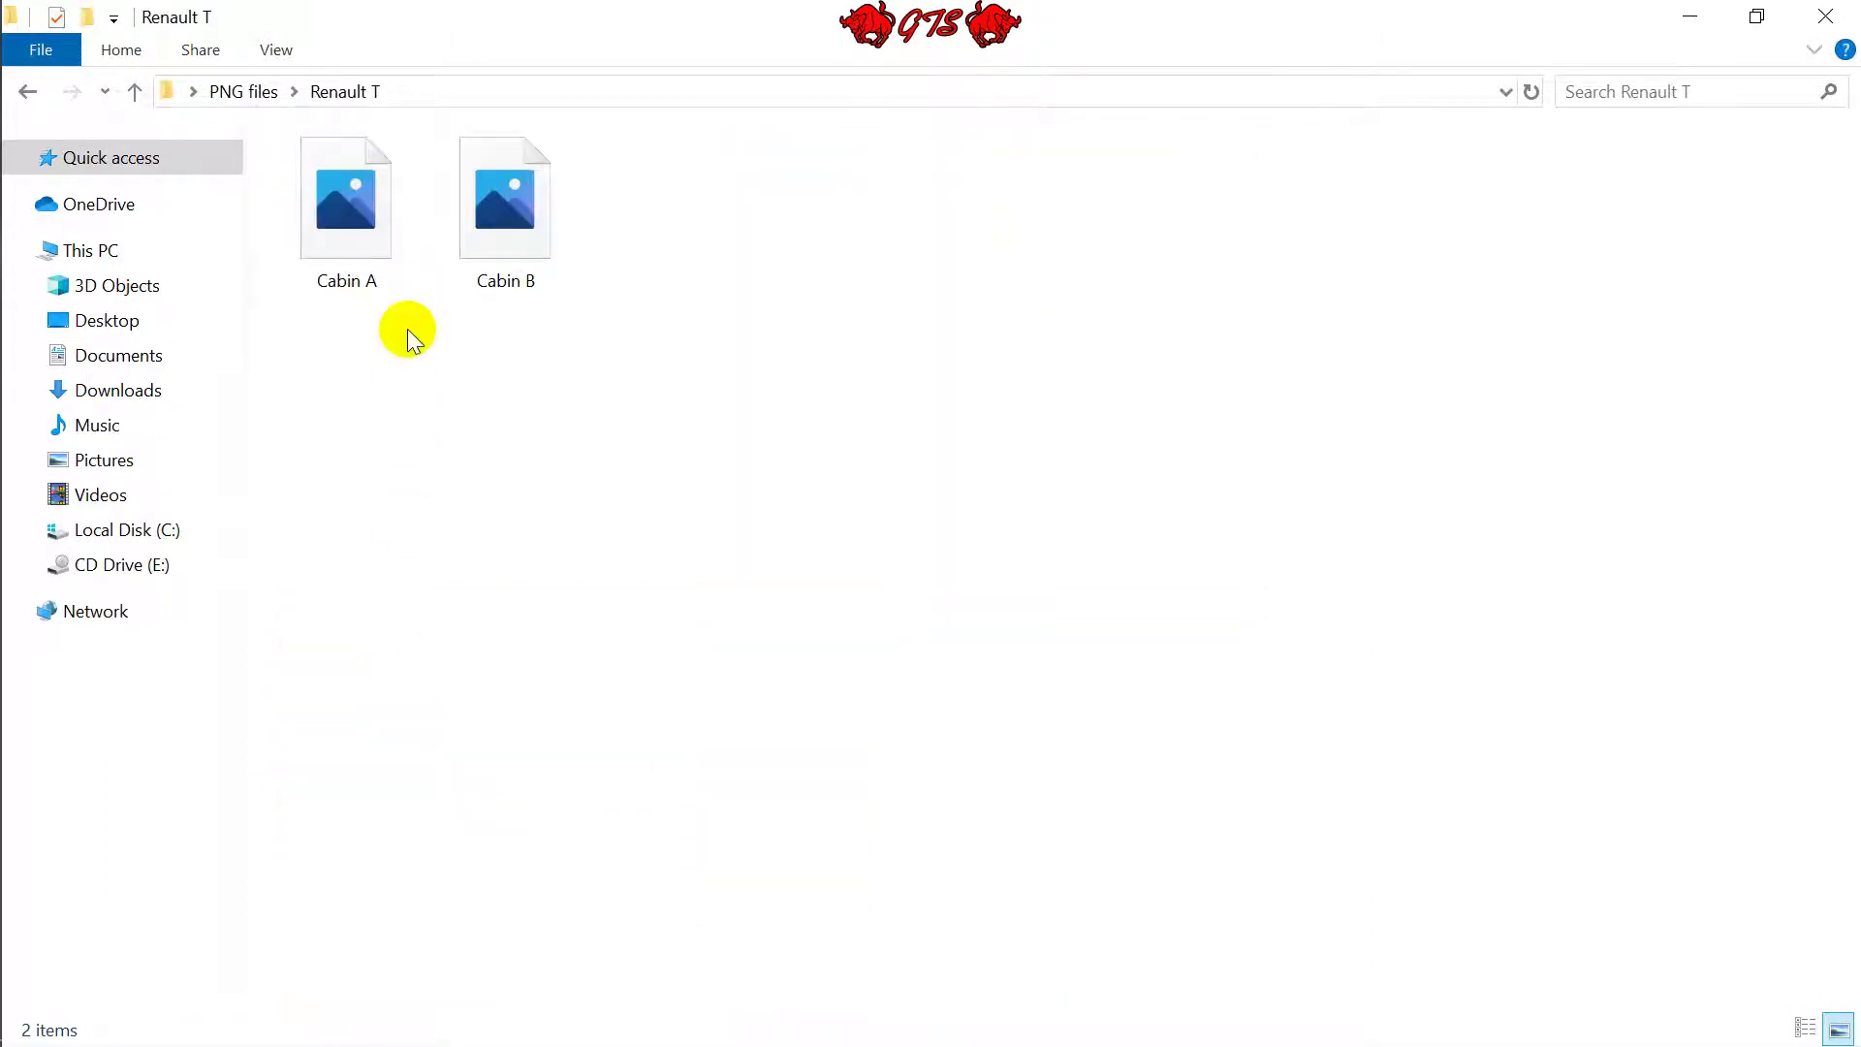
click(369, 218)
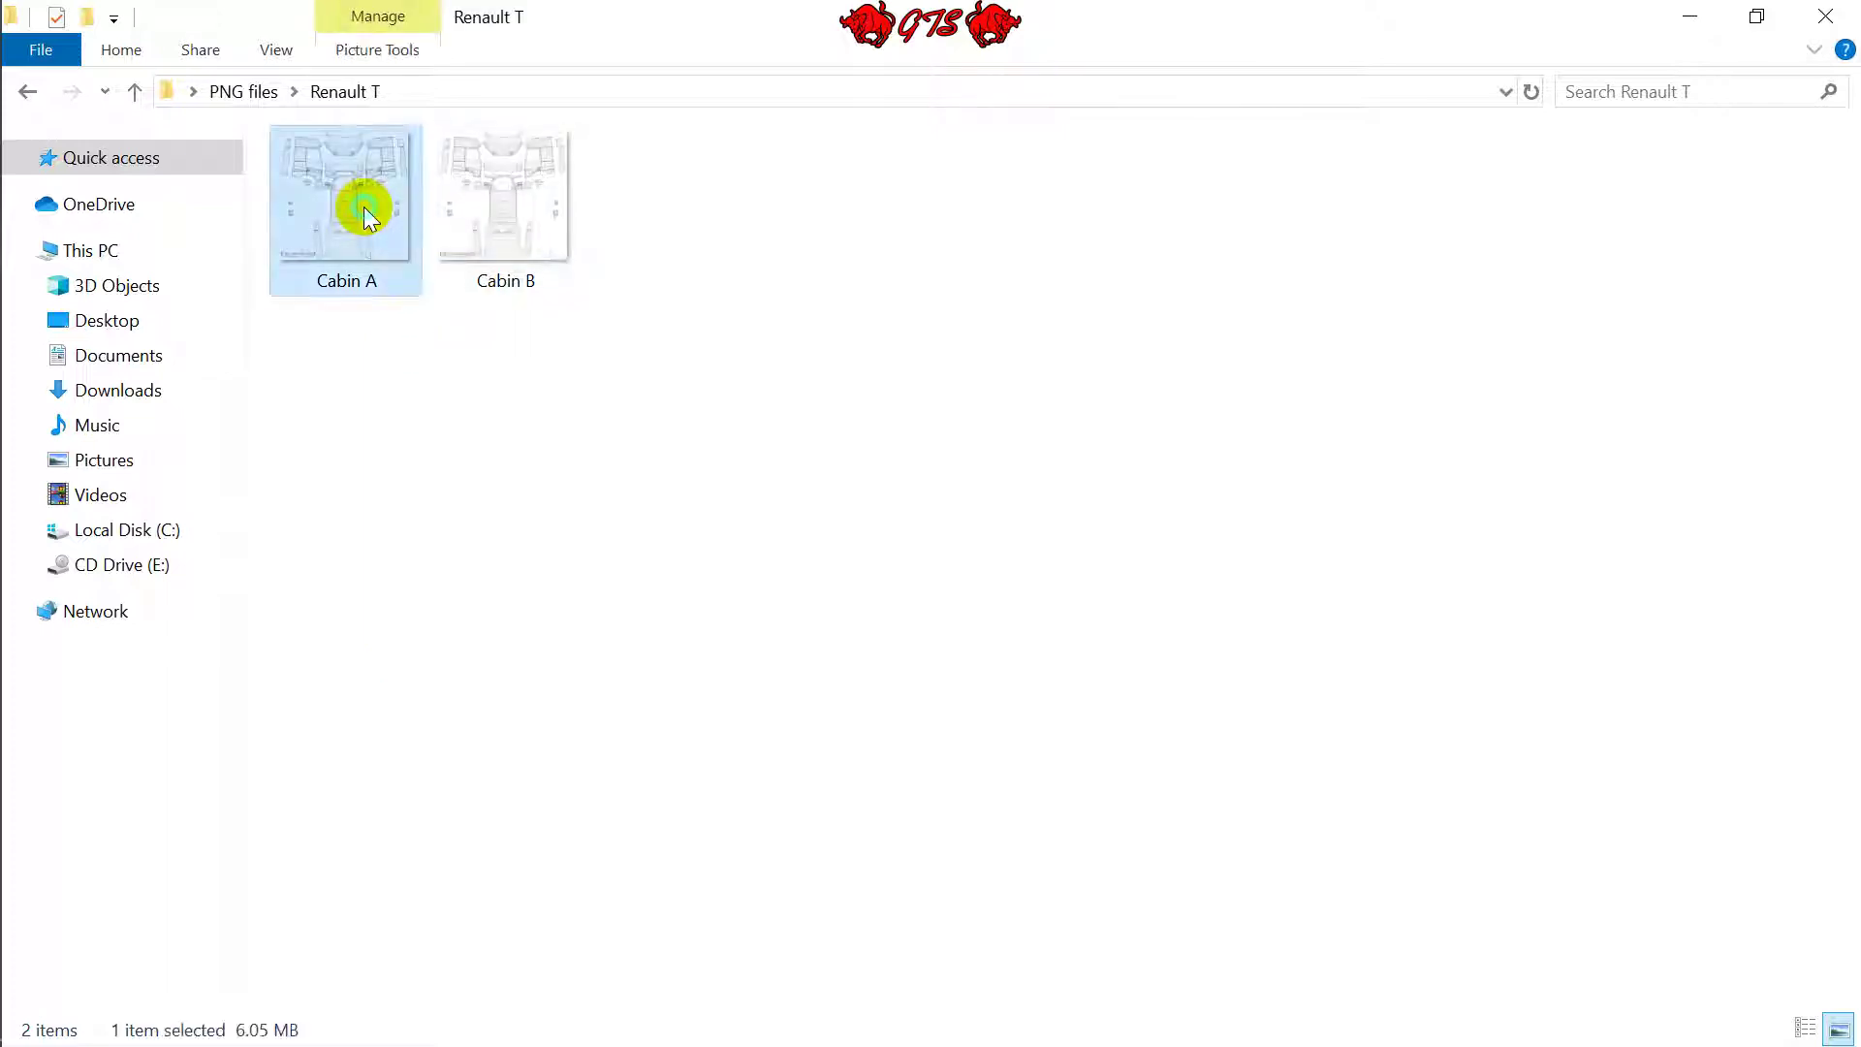
right_click(368, 217)
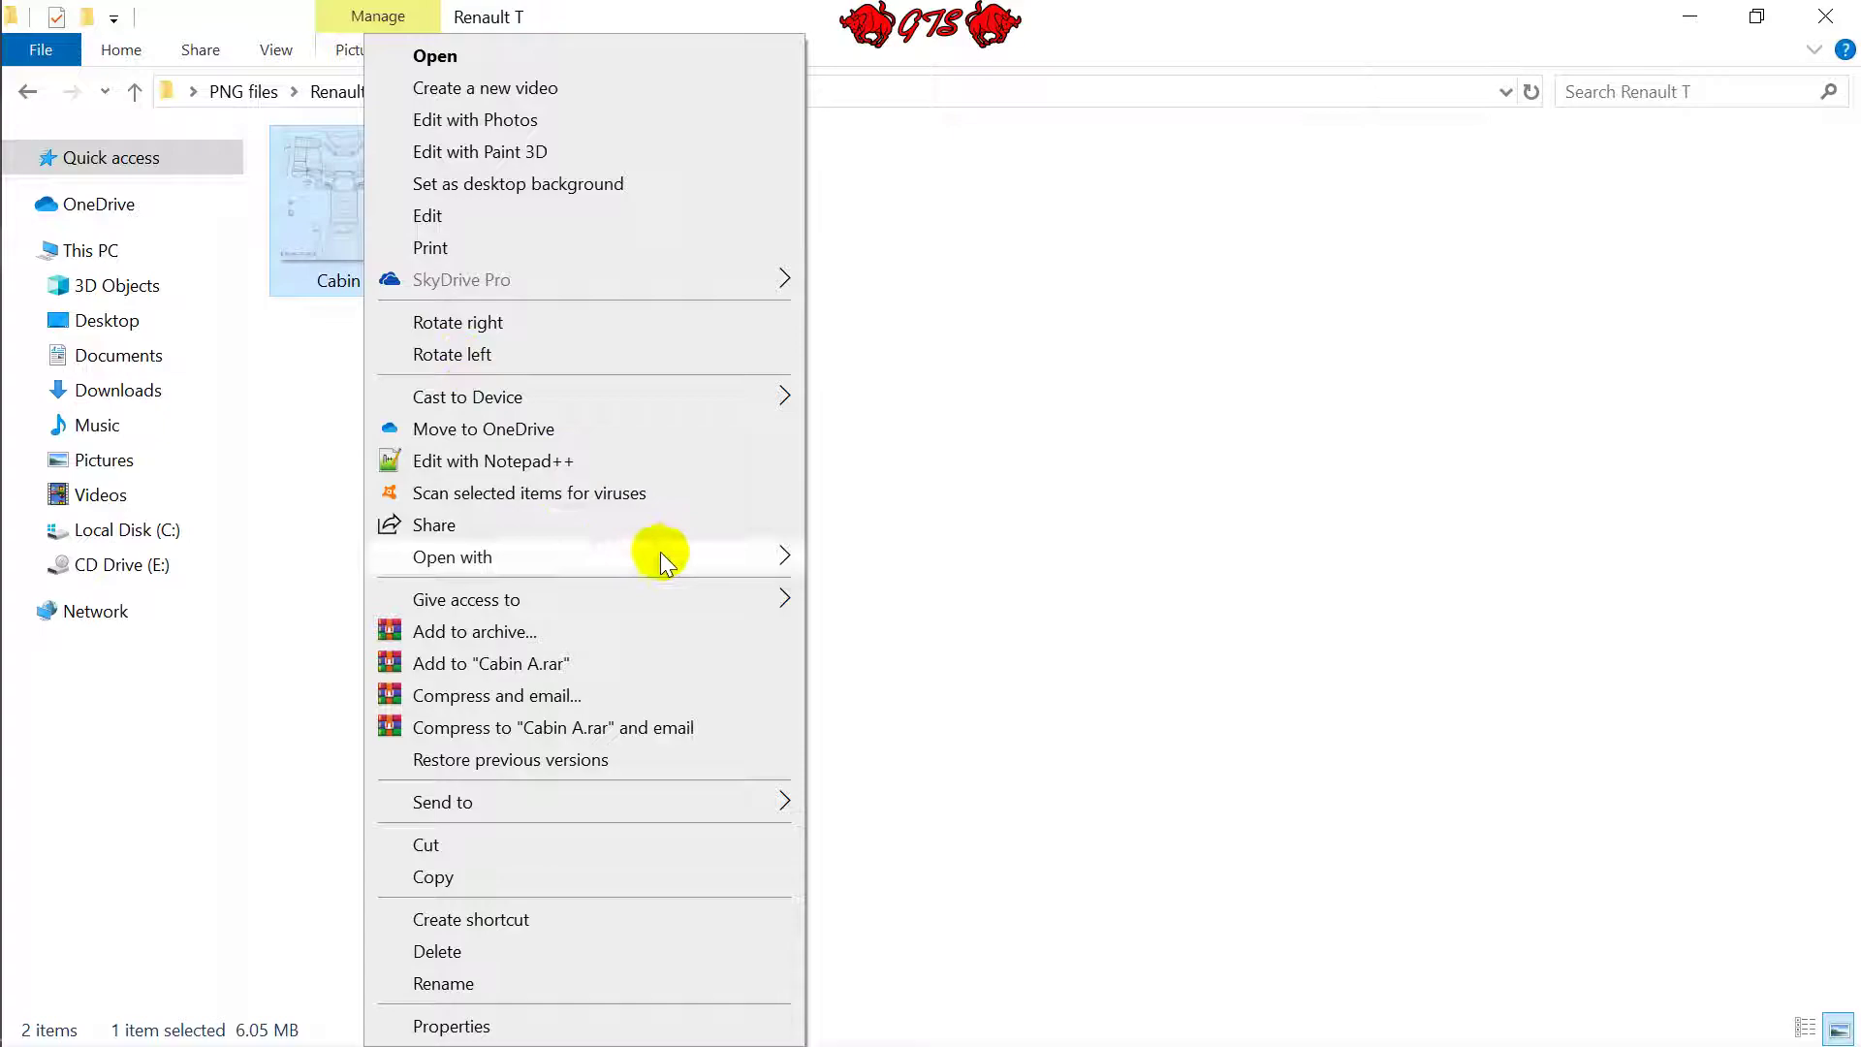
mouse_move(659, 554)
click(871, 627)
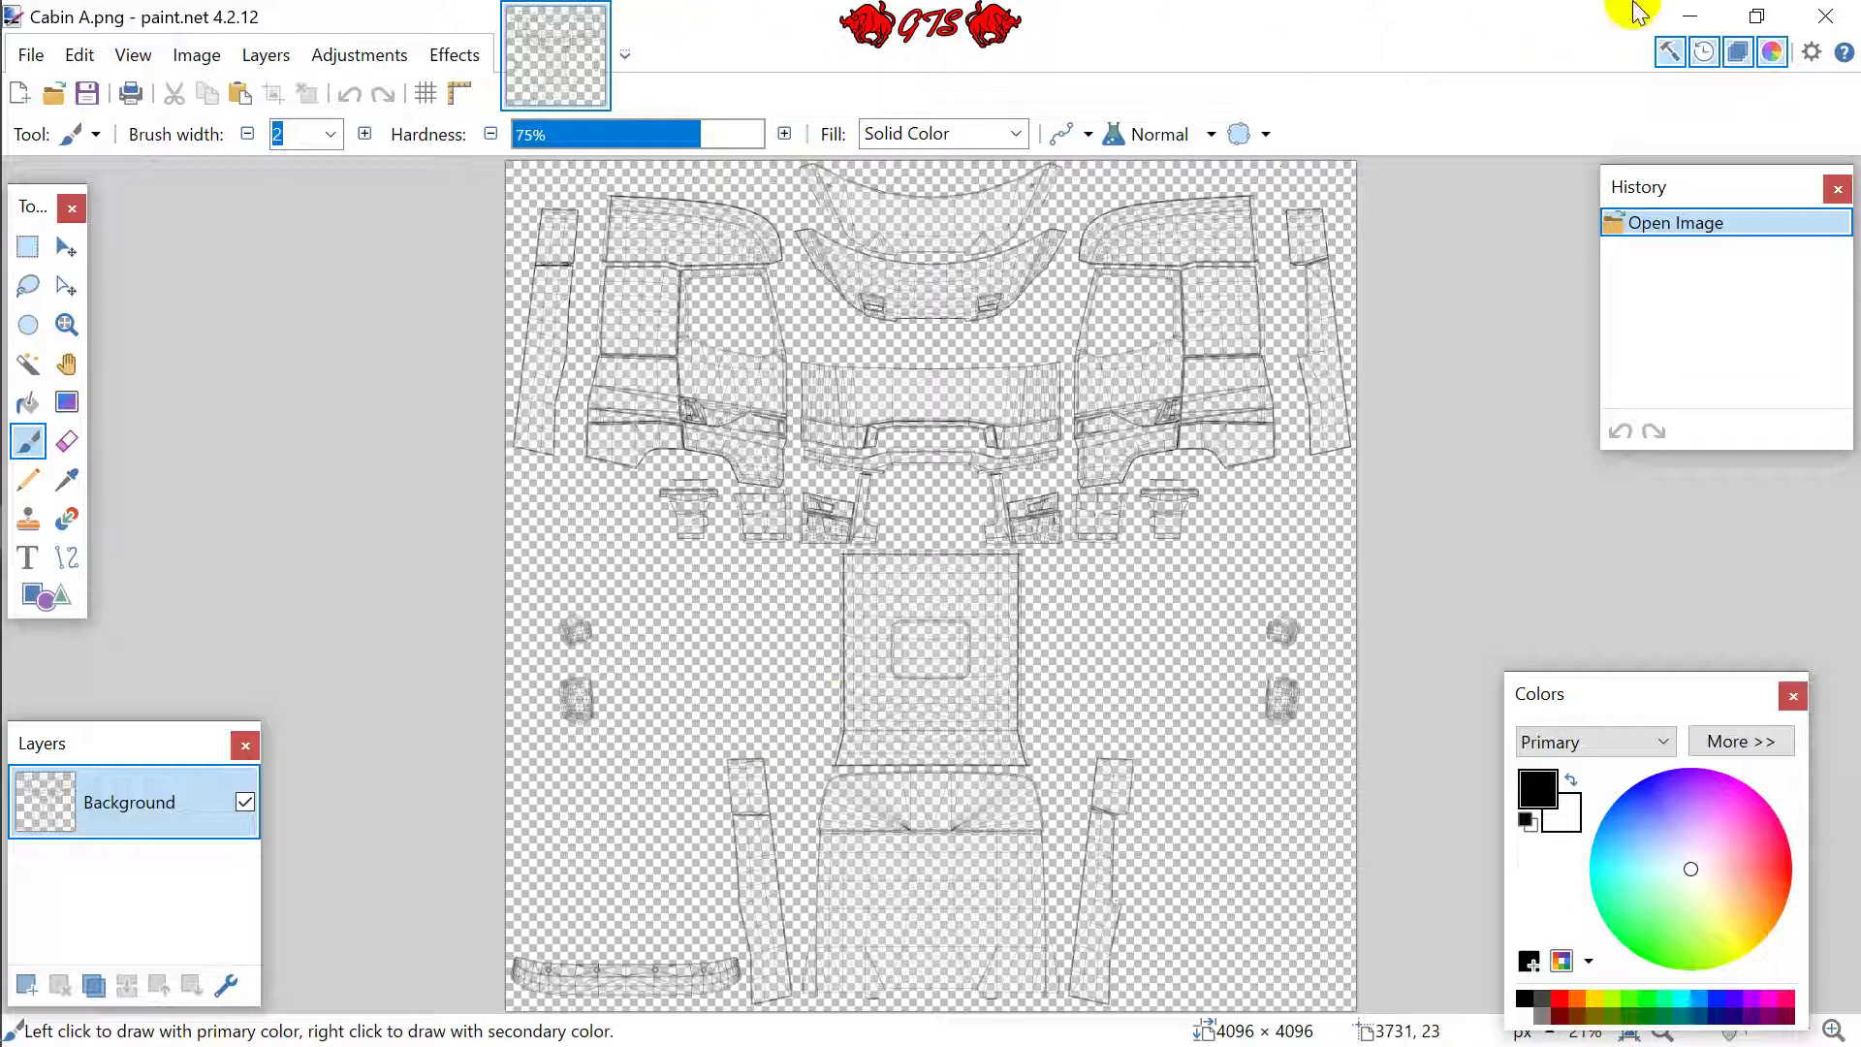
In paint.net's Open dialog, go to the AAA folder on the Desktop.
click(39, 53)
click(34, 54)
click(27, 56)
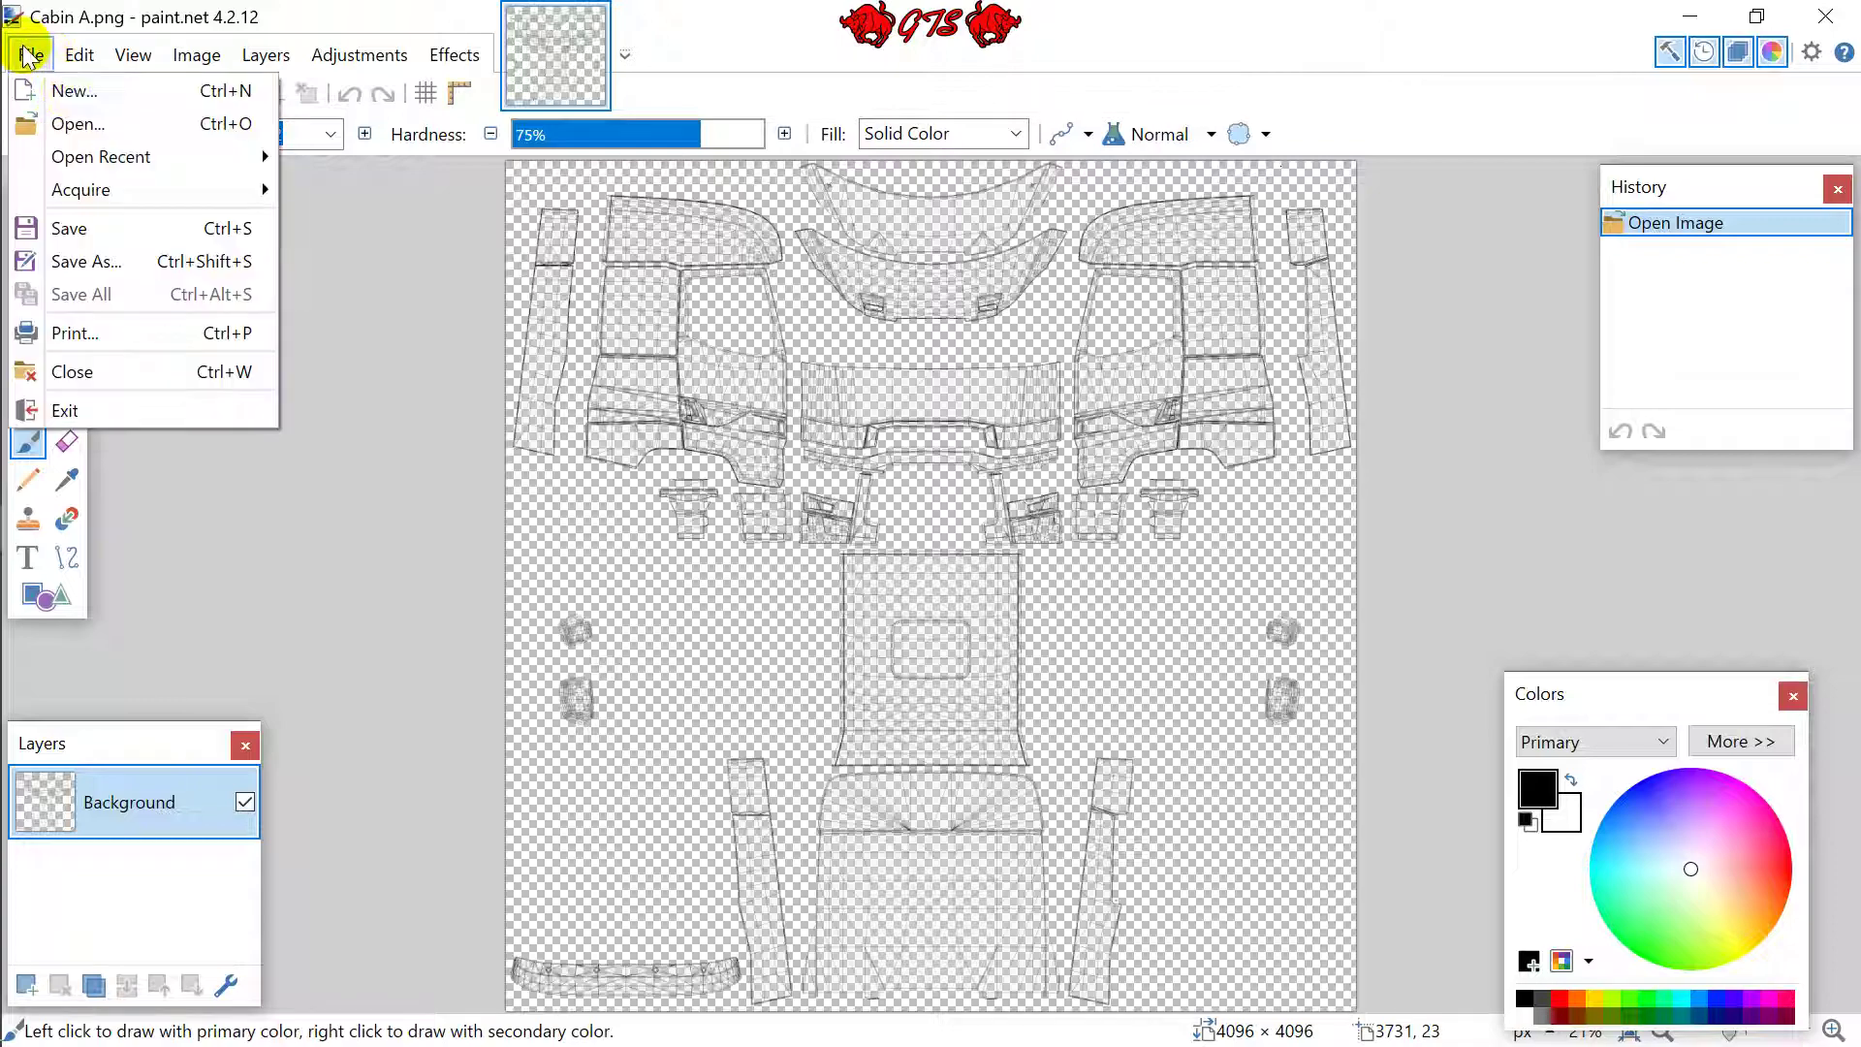
click(68, 123)
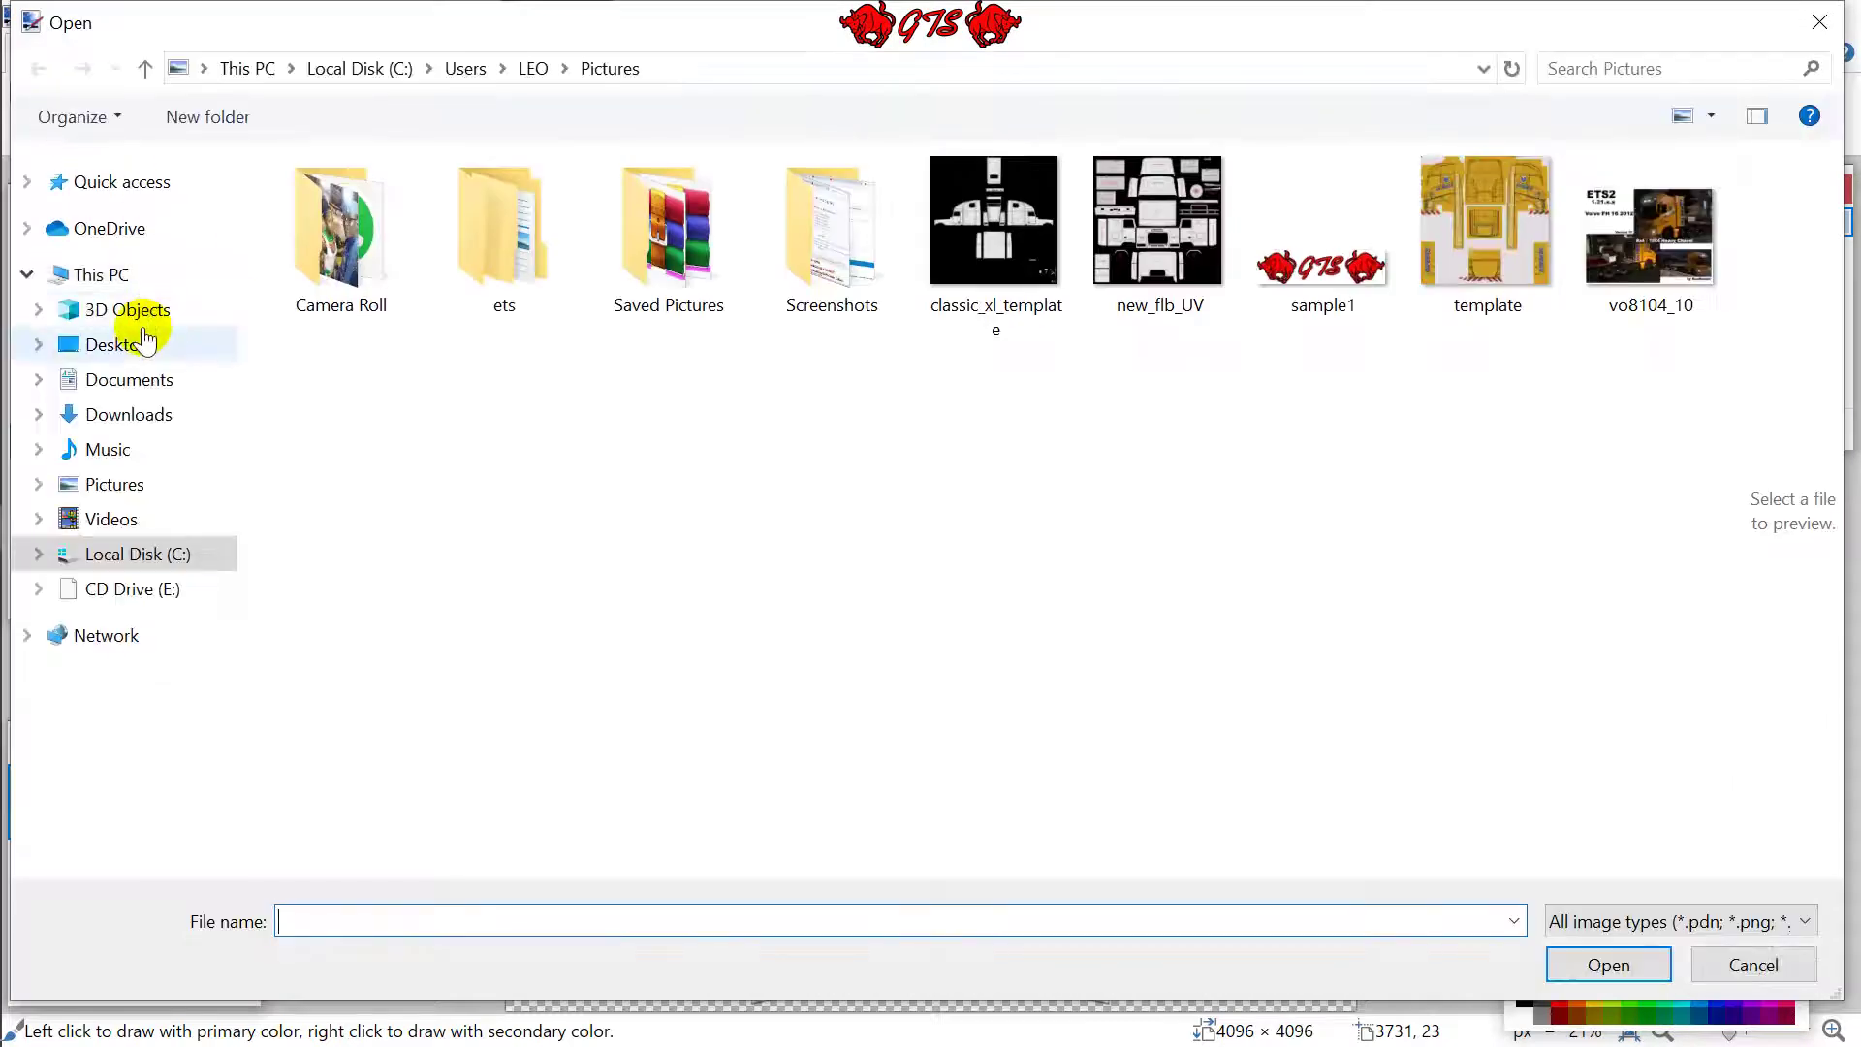
click(118, 344)
click(358, 204)
double_click(358, 204)
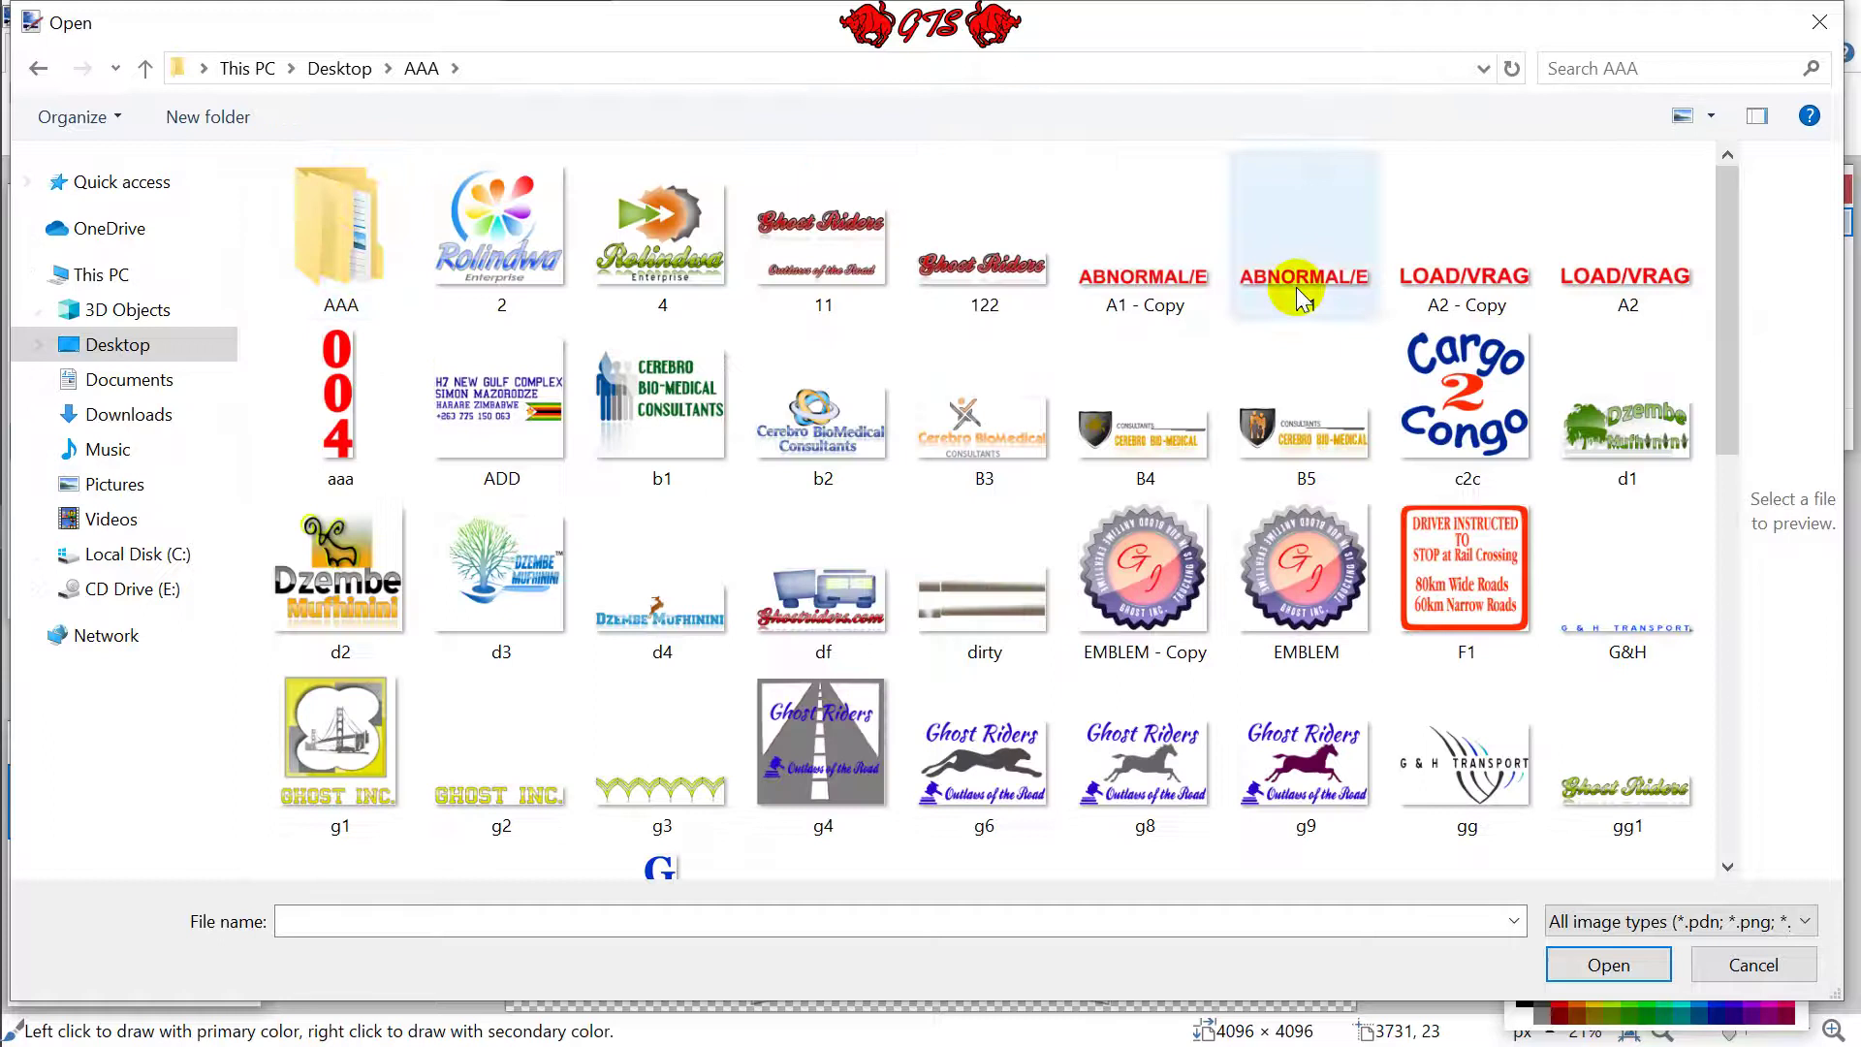
Select the F1 notice, c2c logo and red 56 num images and open them.
click(1497, 536)
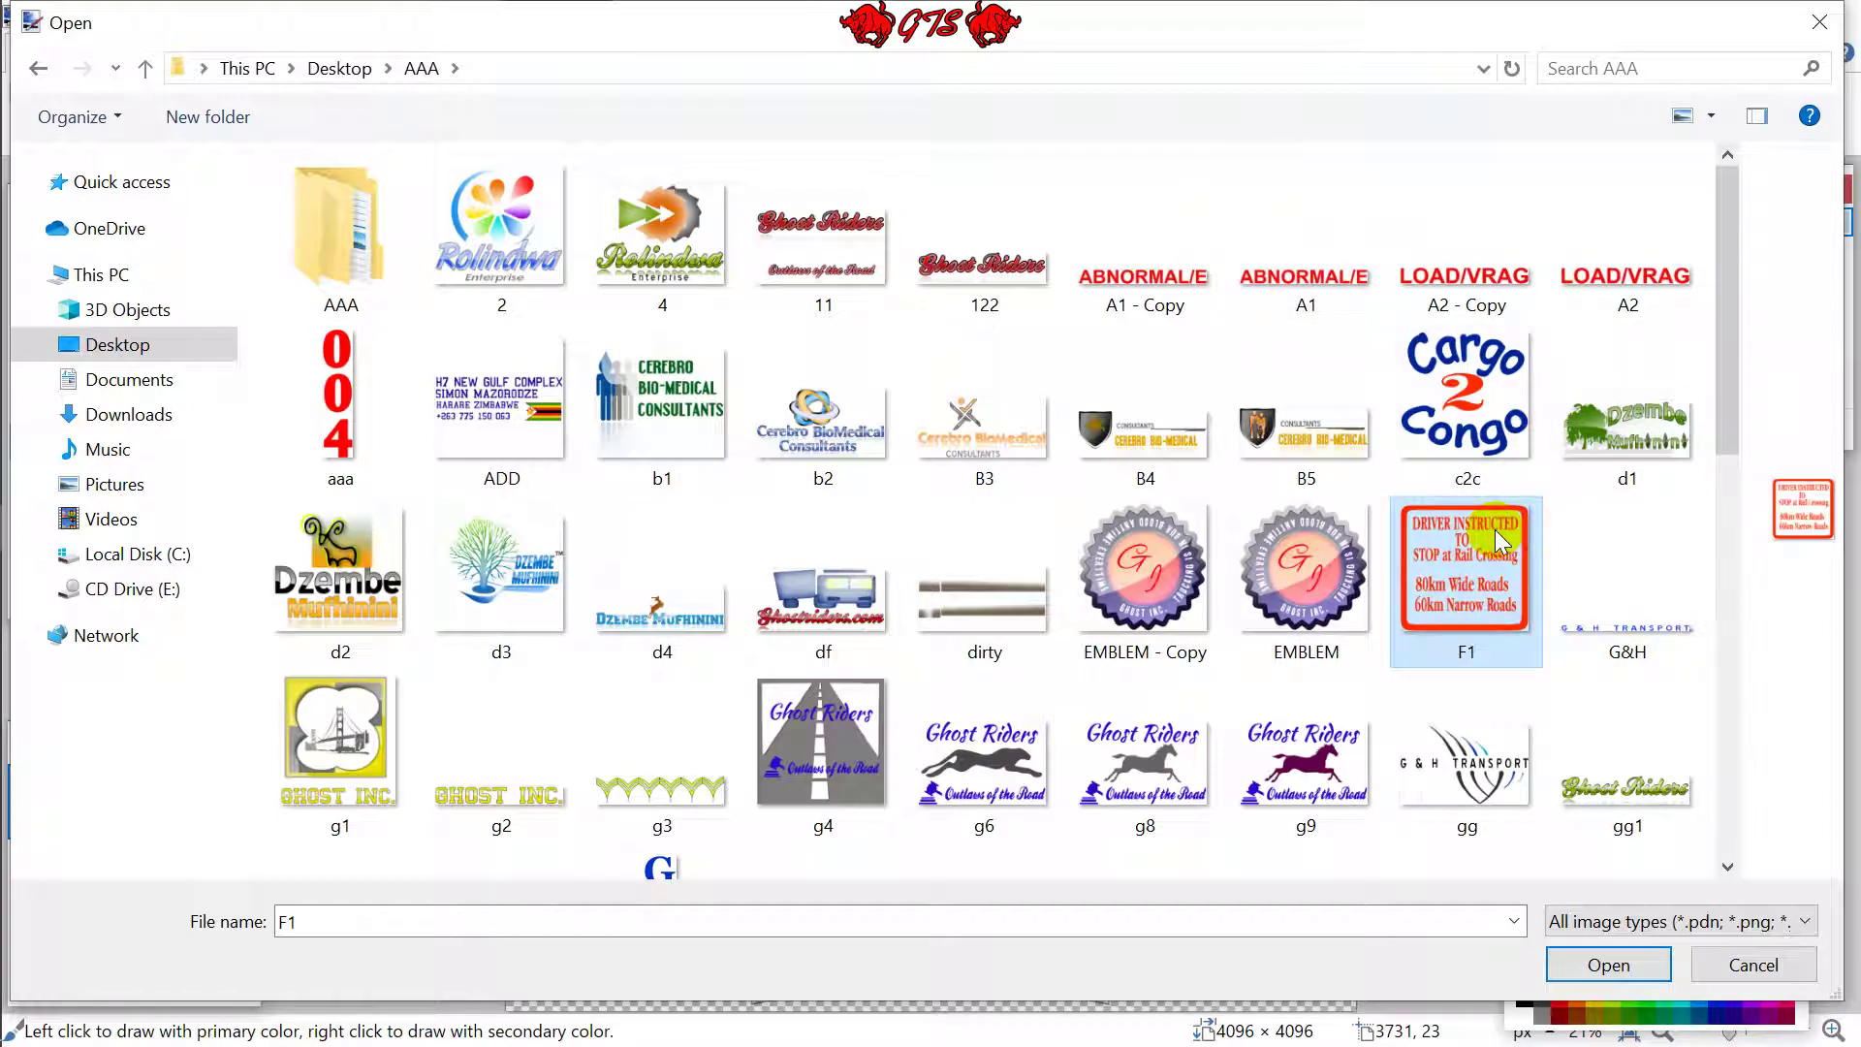
ctrl+click(1504, 399)
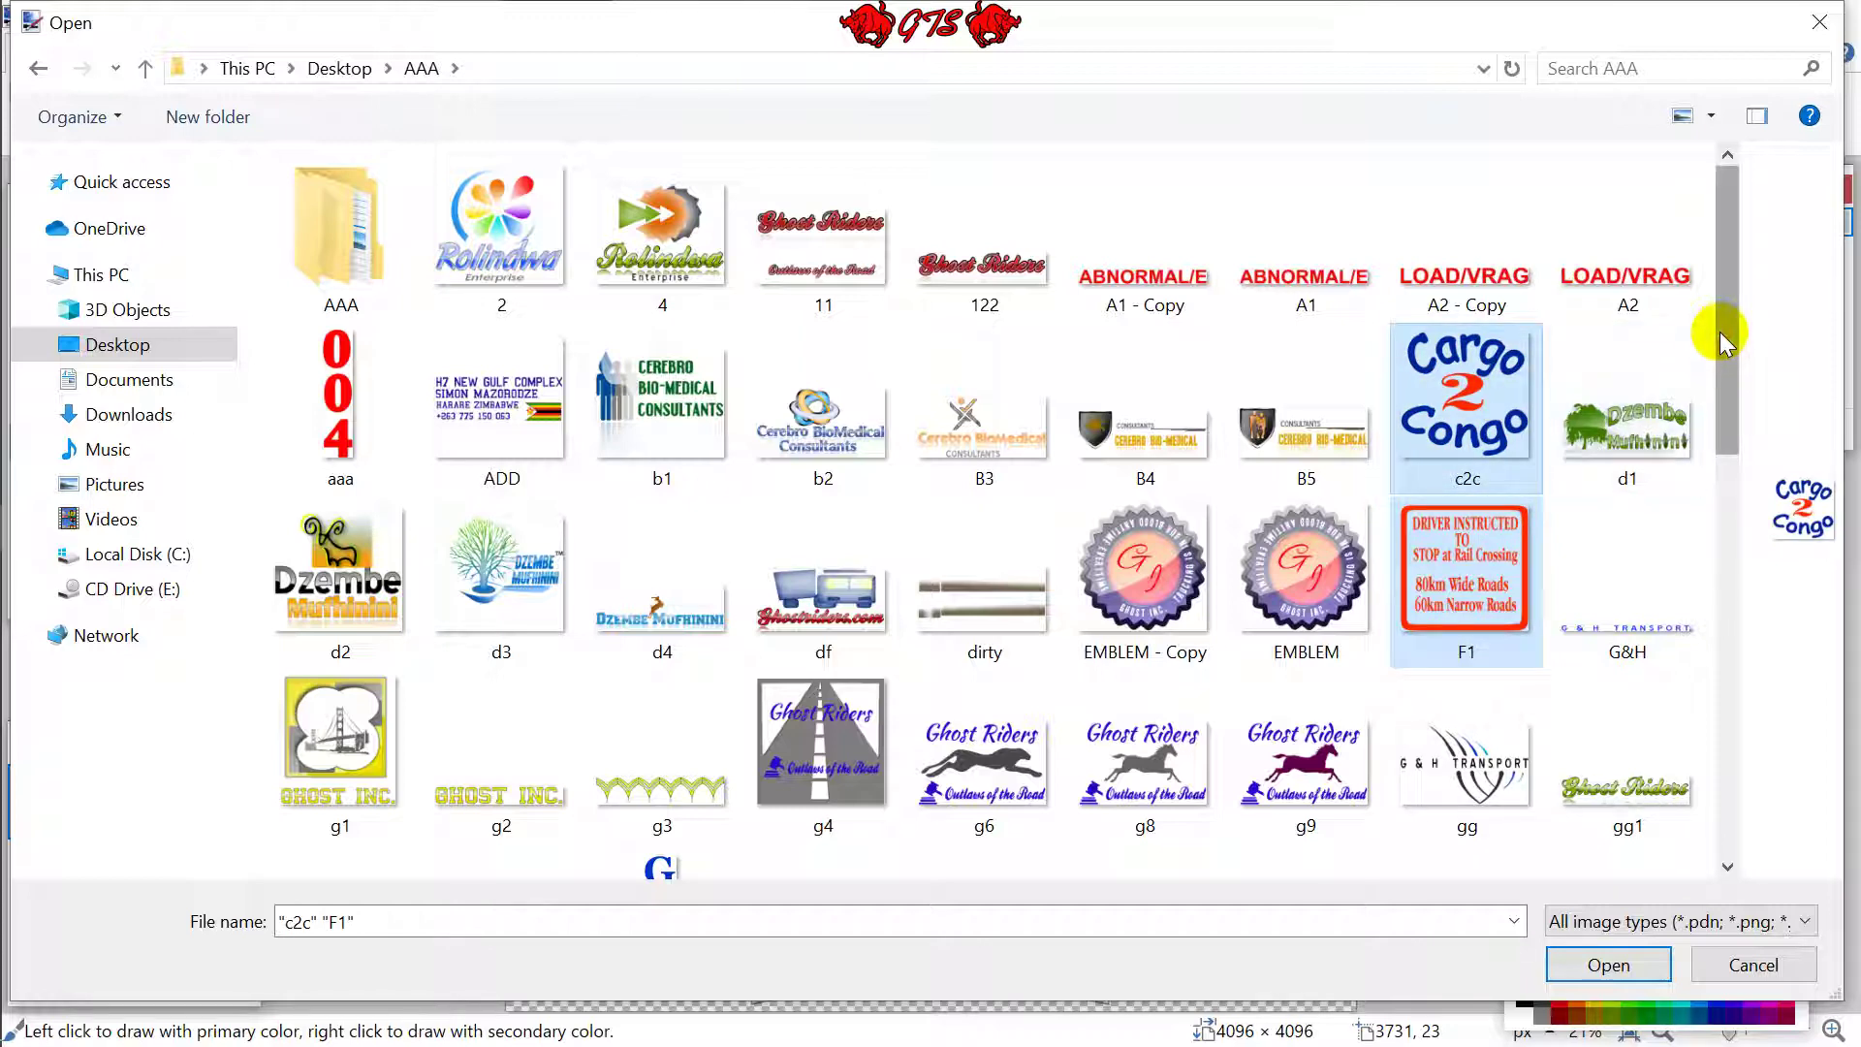
scroll(1724, 337, down, 3)
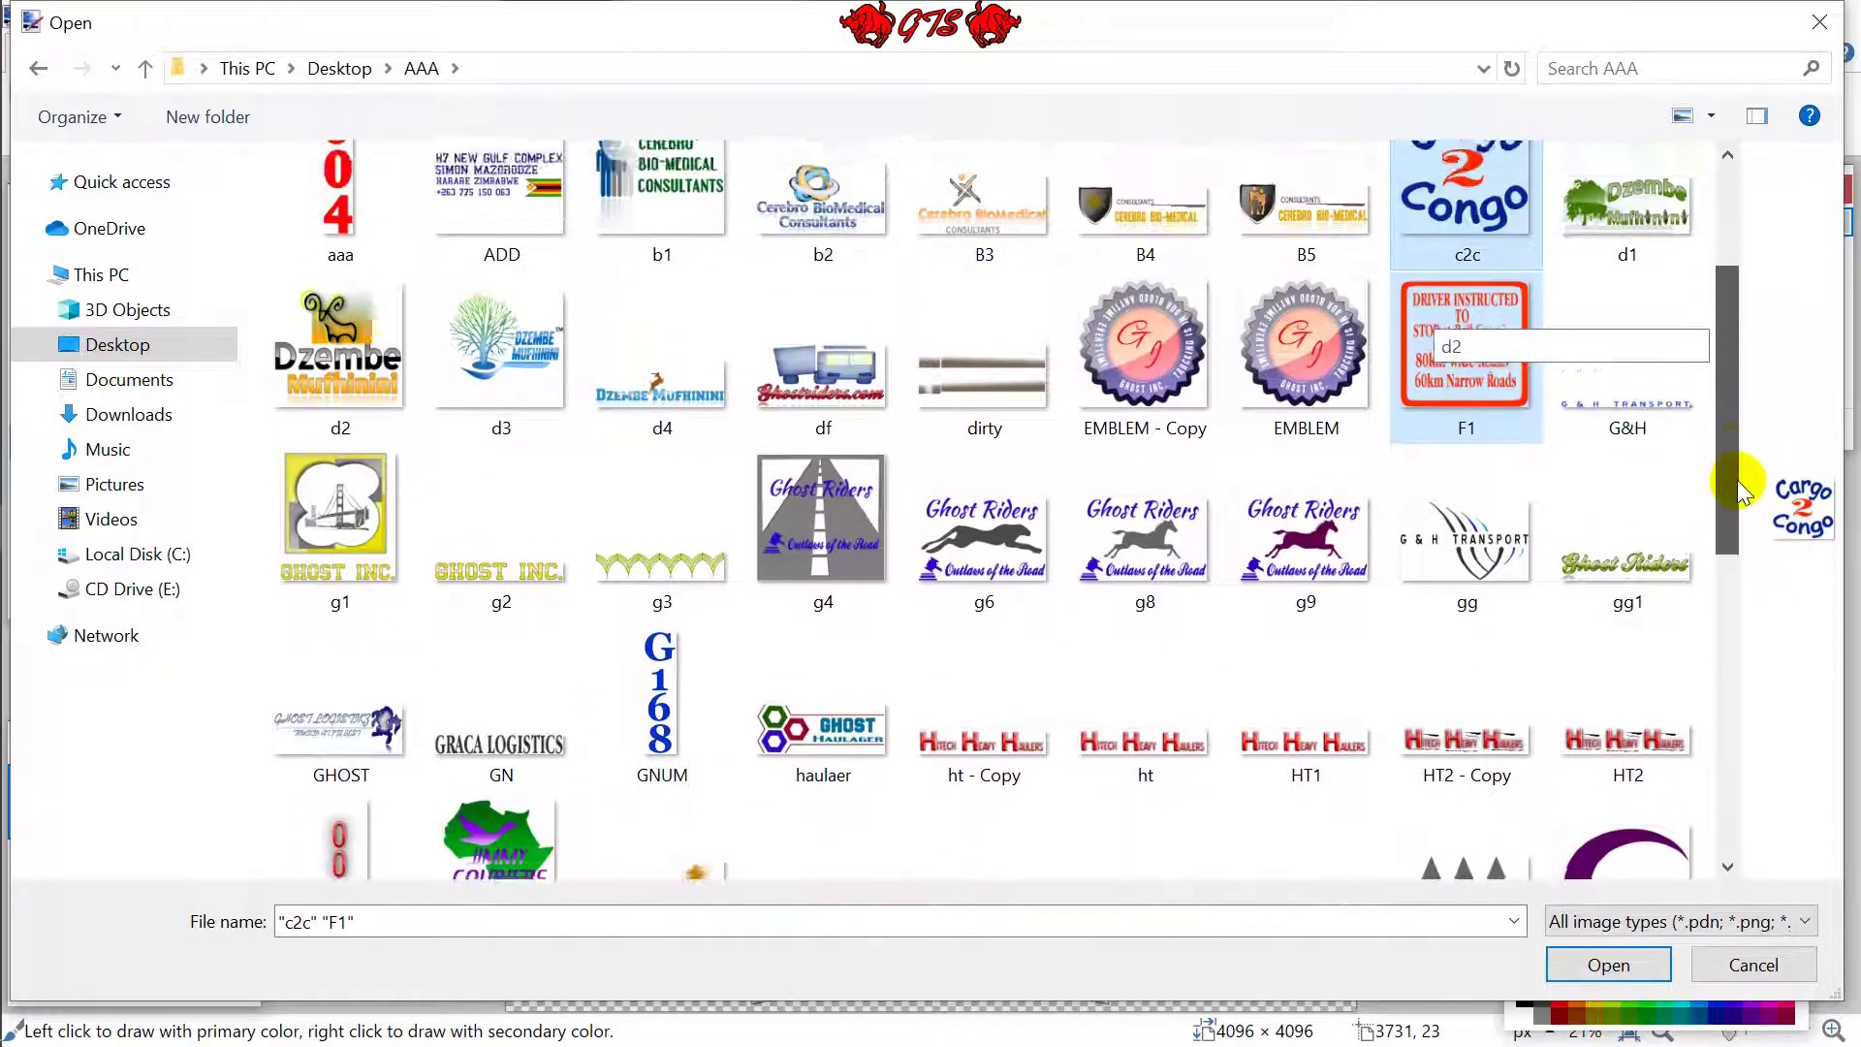
scroll(1734, 490, down, 5)
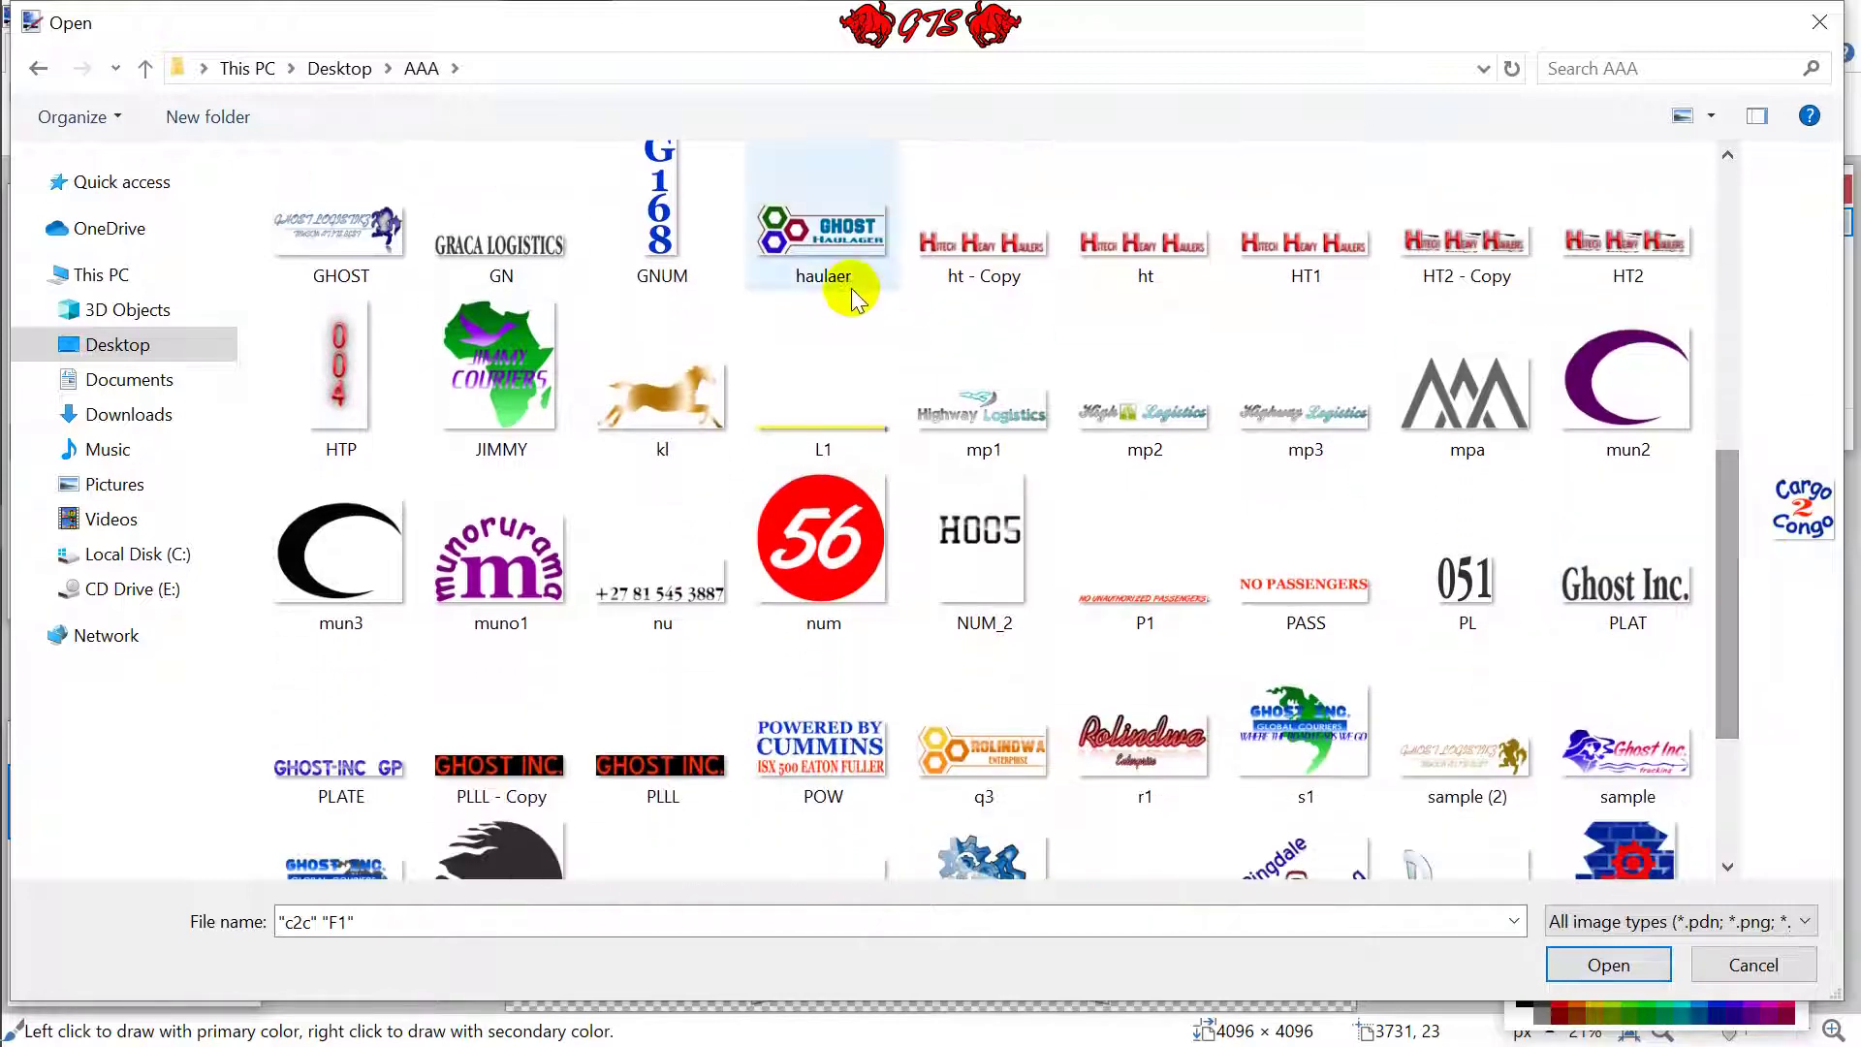
ctrl+click(858, 543)
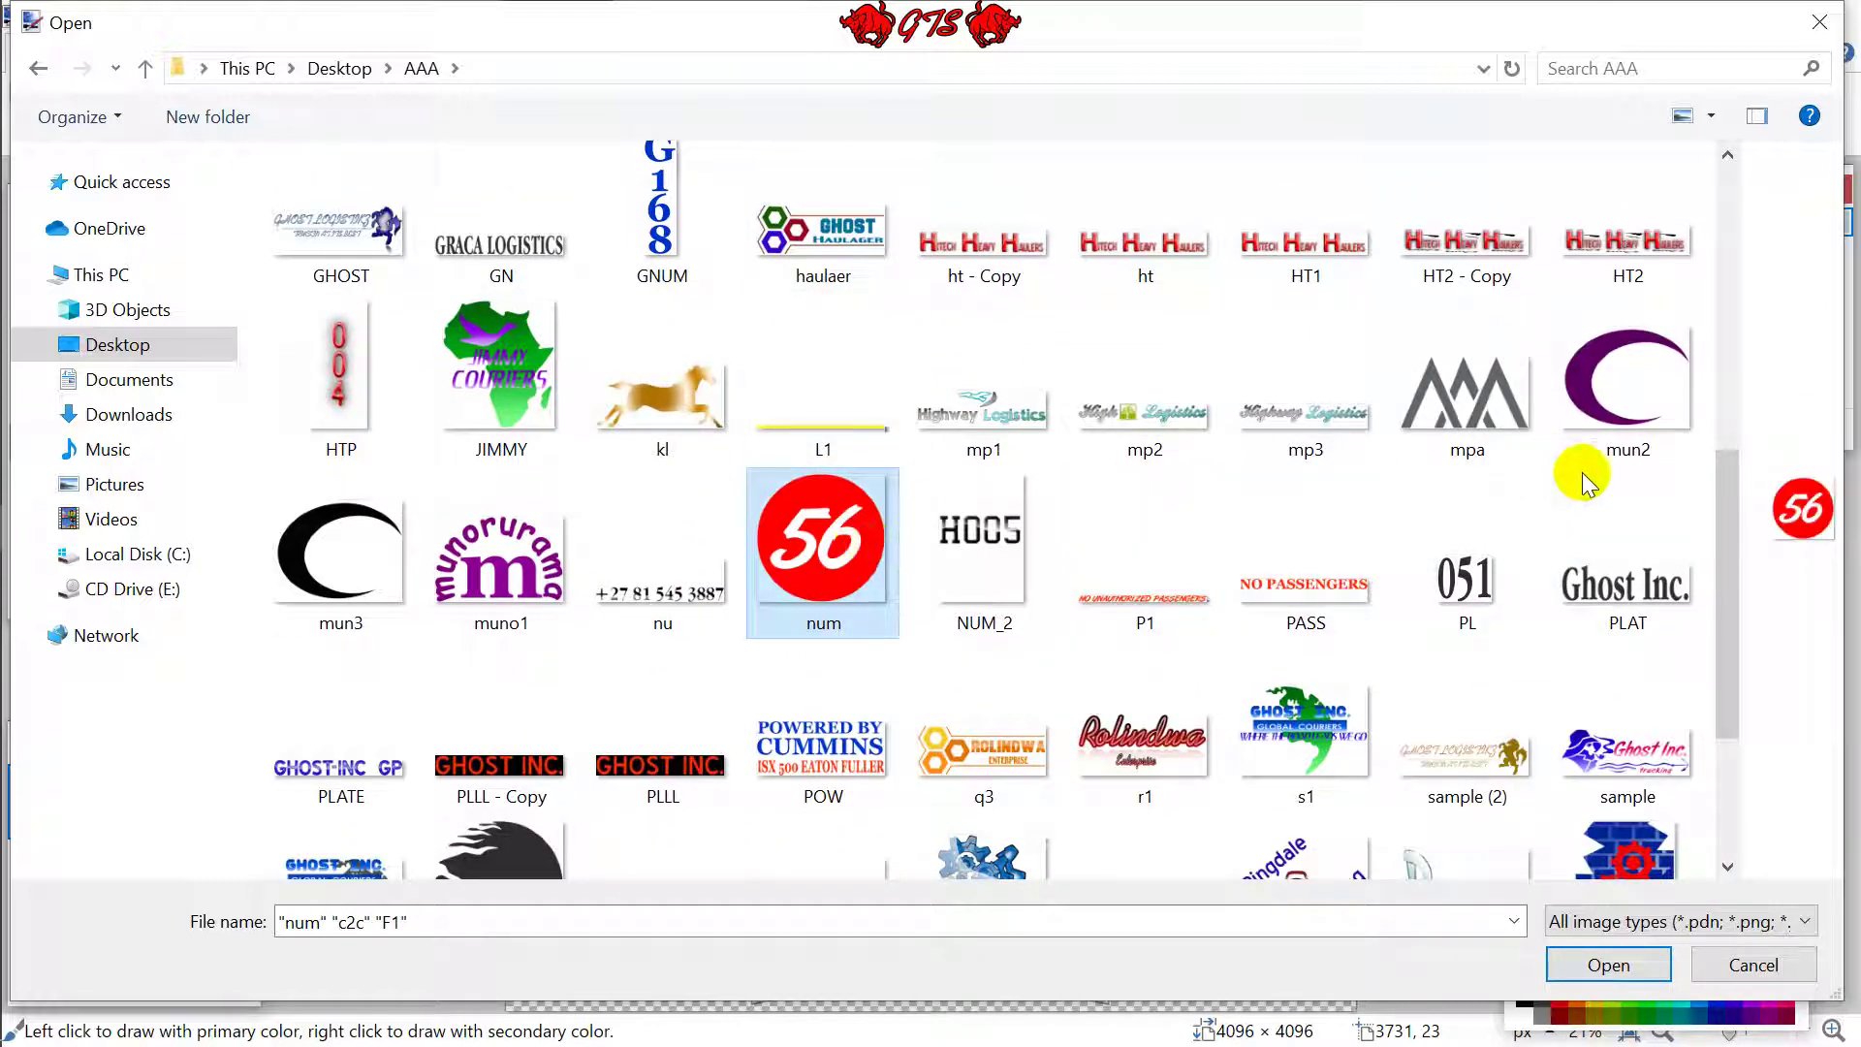
drag(1721, 513, 1818, 727)
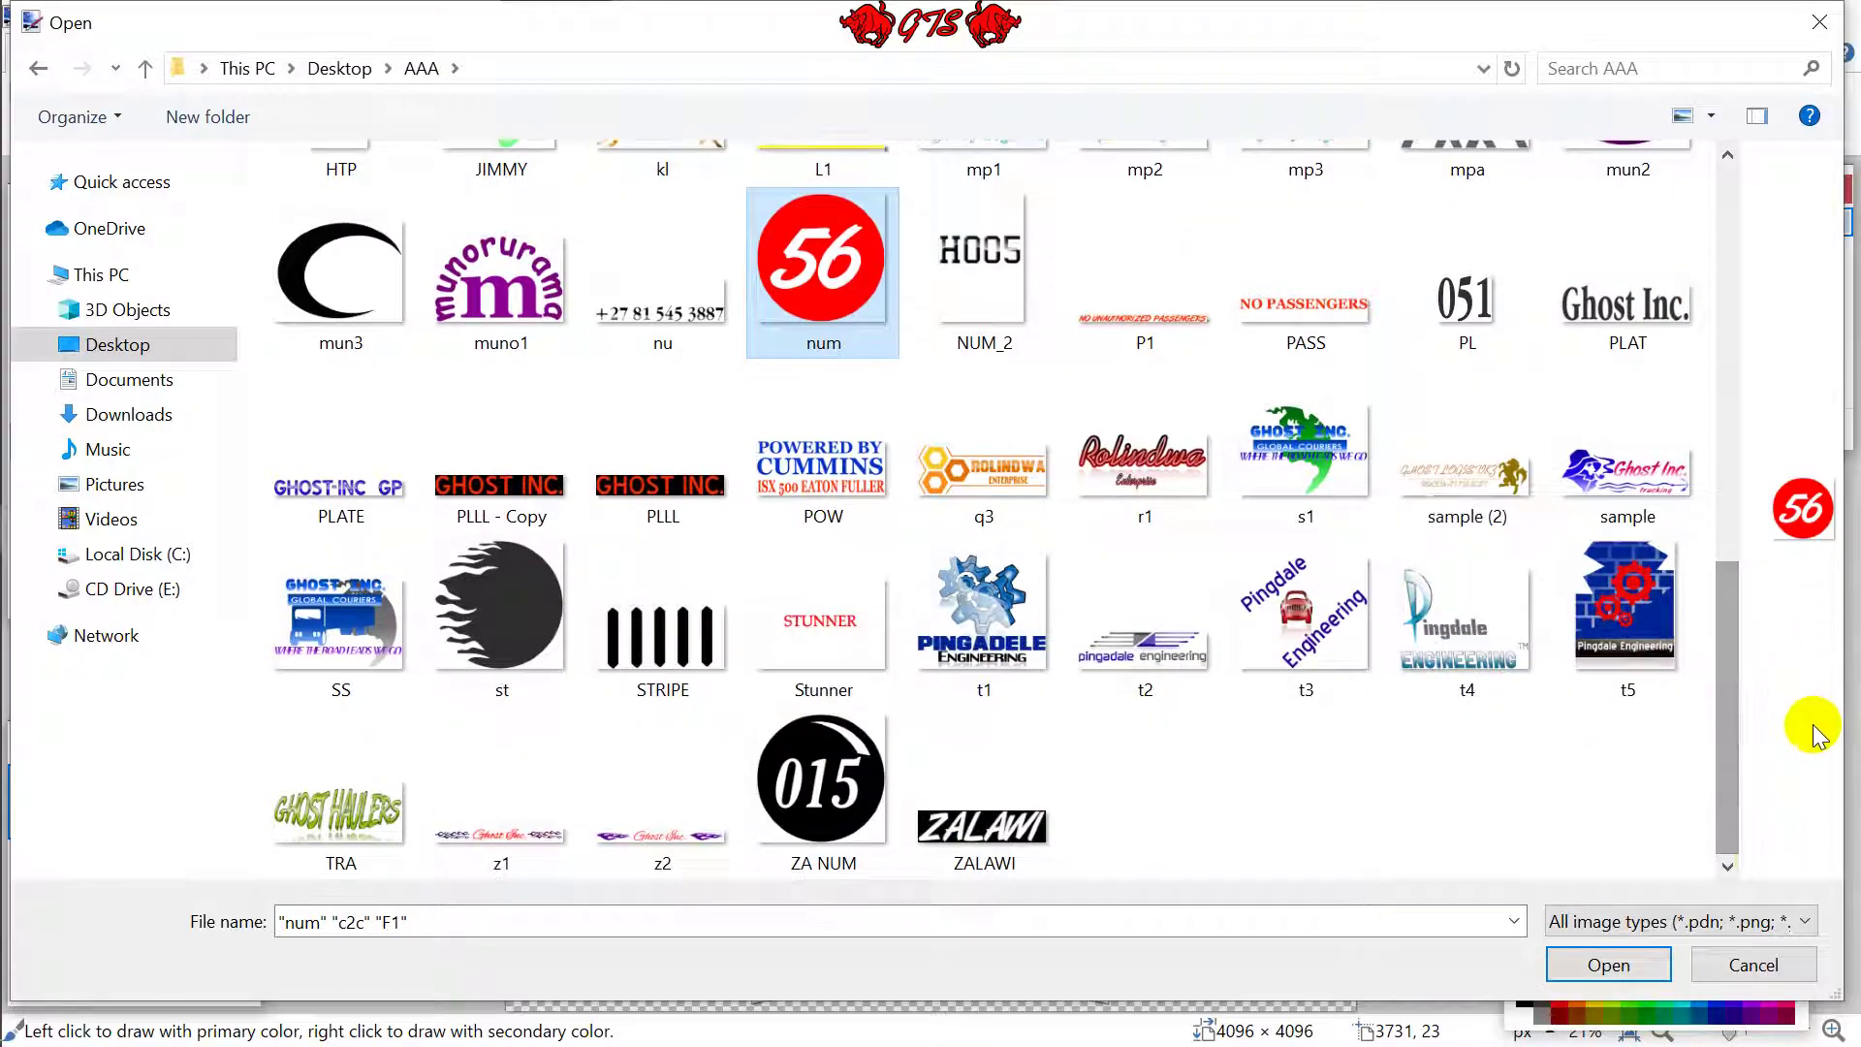
click(1642, 963)
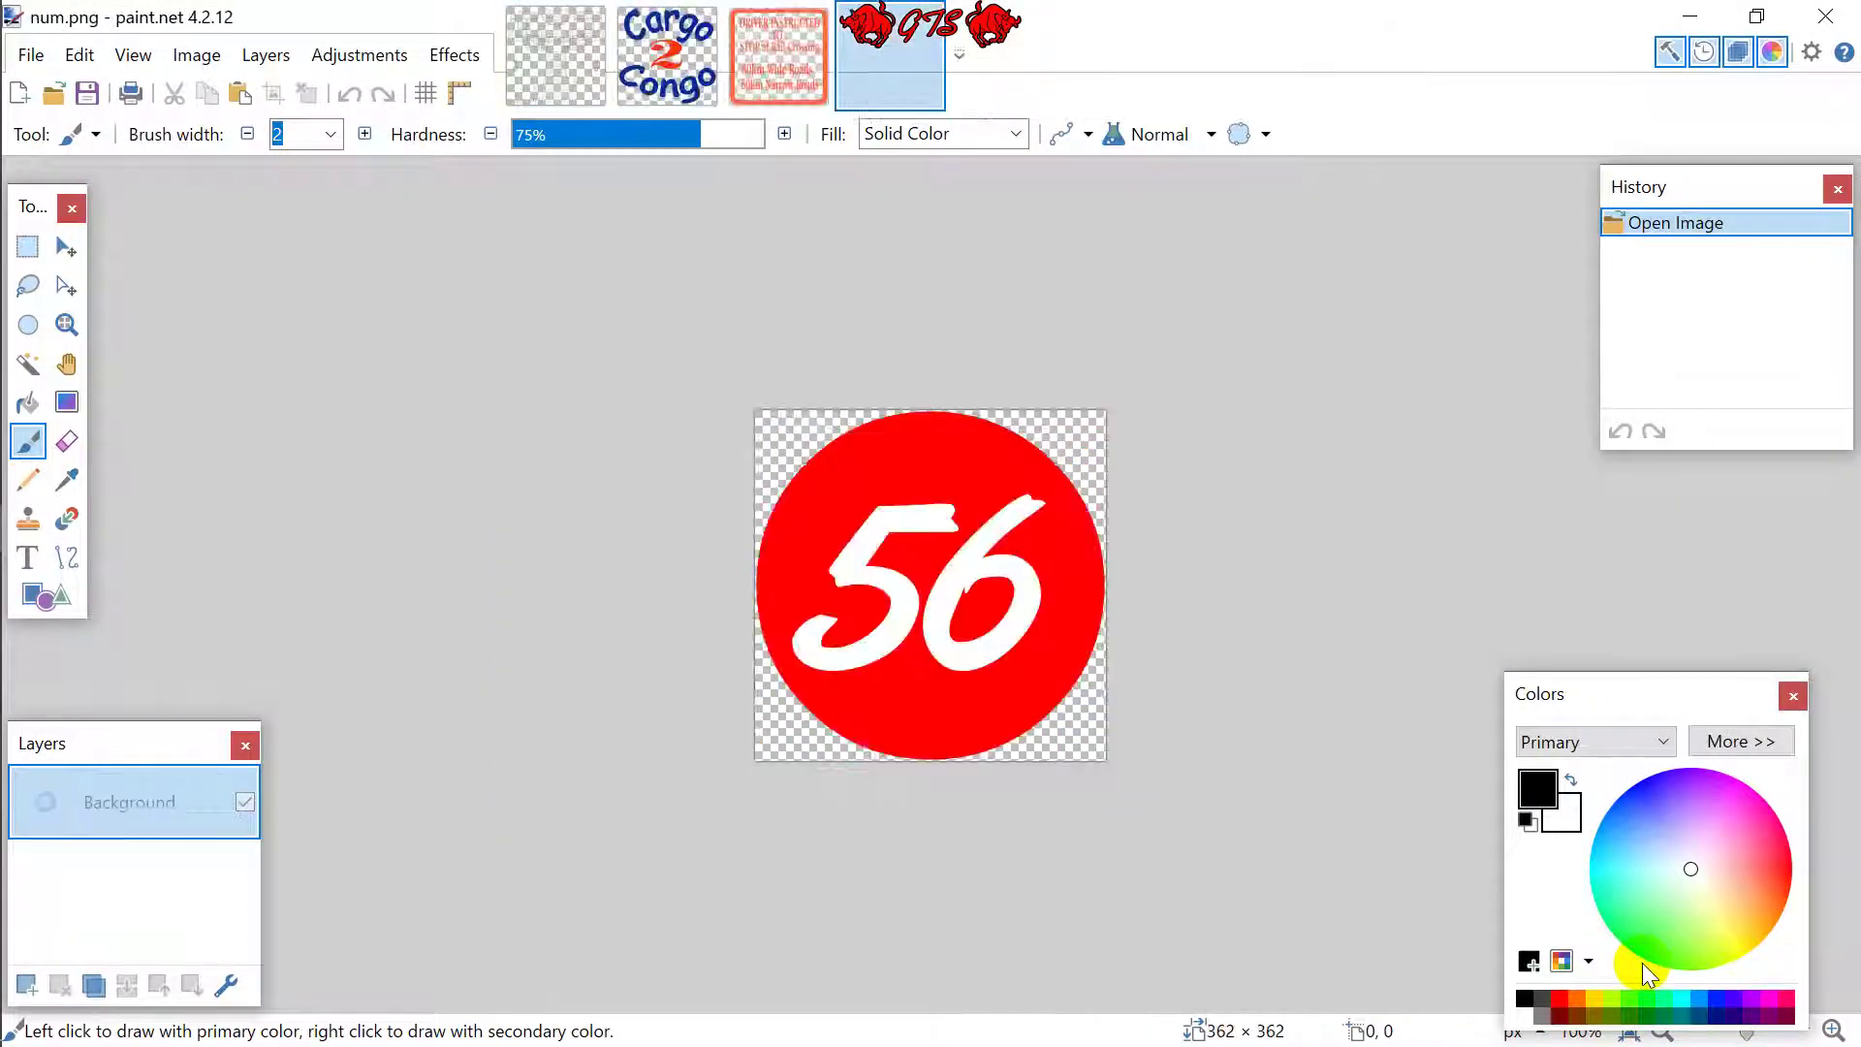
On Cabin A, place a white-filled Layer 2 under the wireframe and add an empty Layer 3 on top.
click(556, 43)
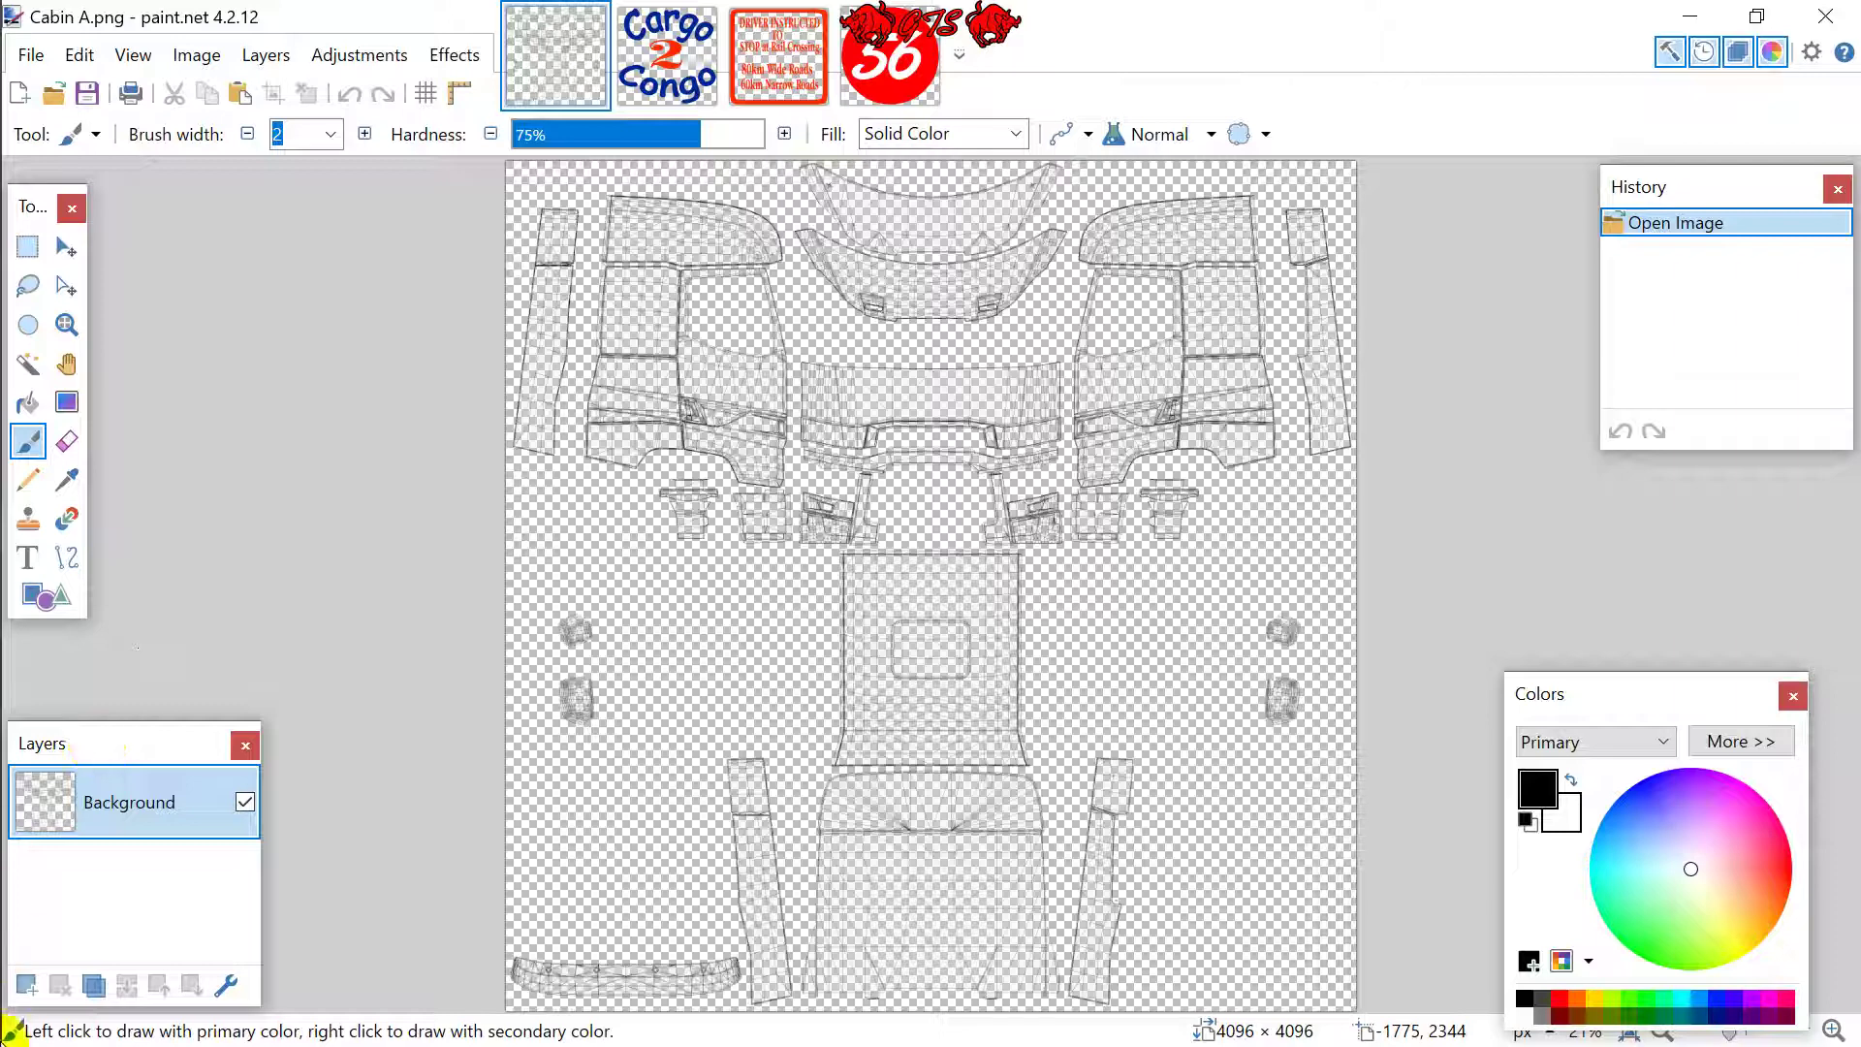
click(27, 987)
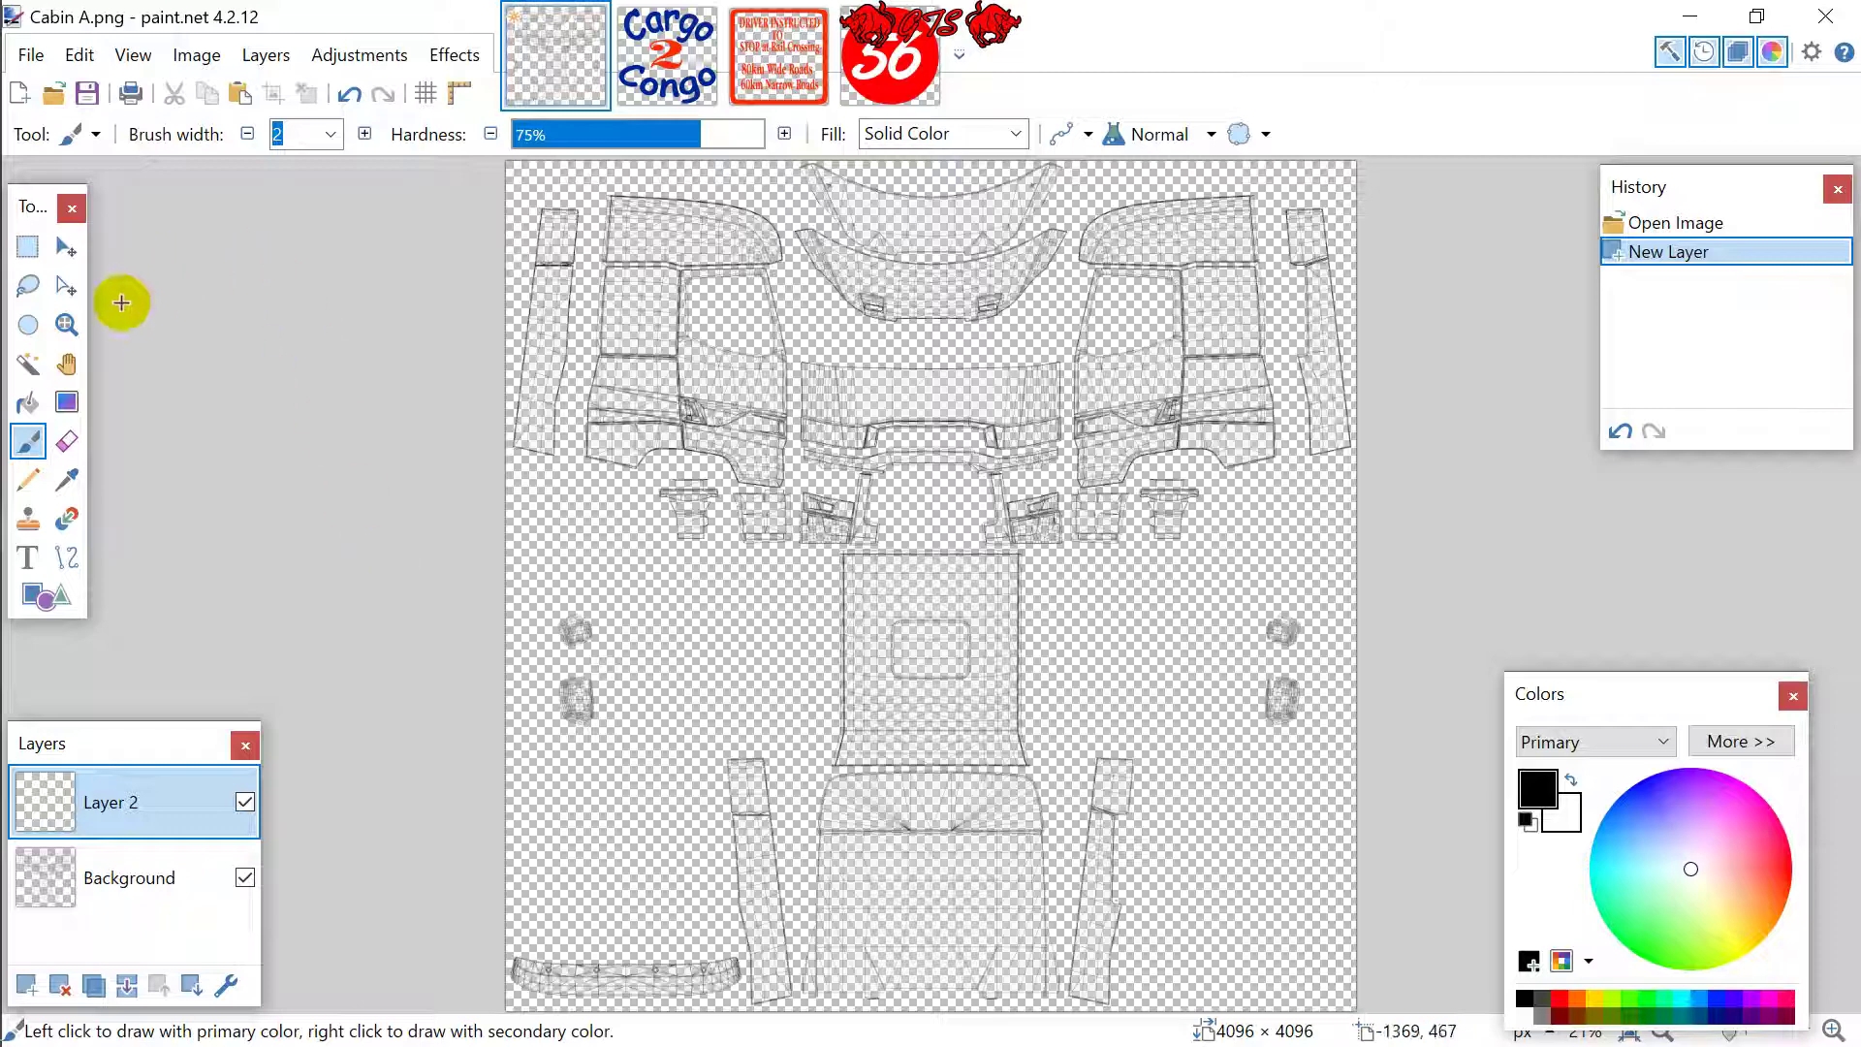
click(27, 402)
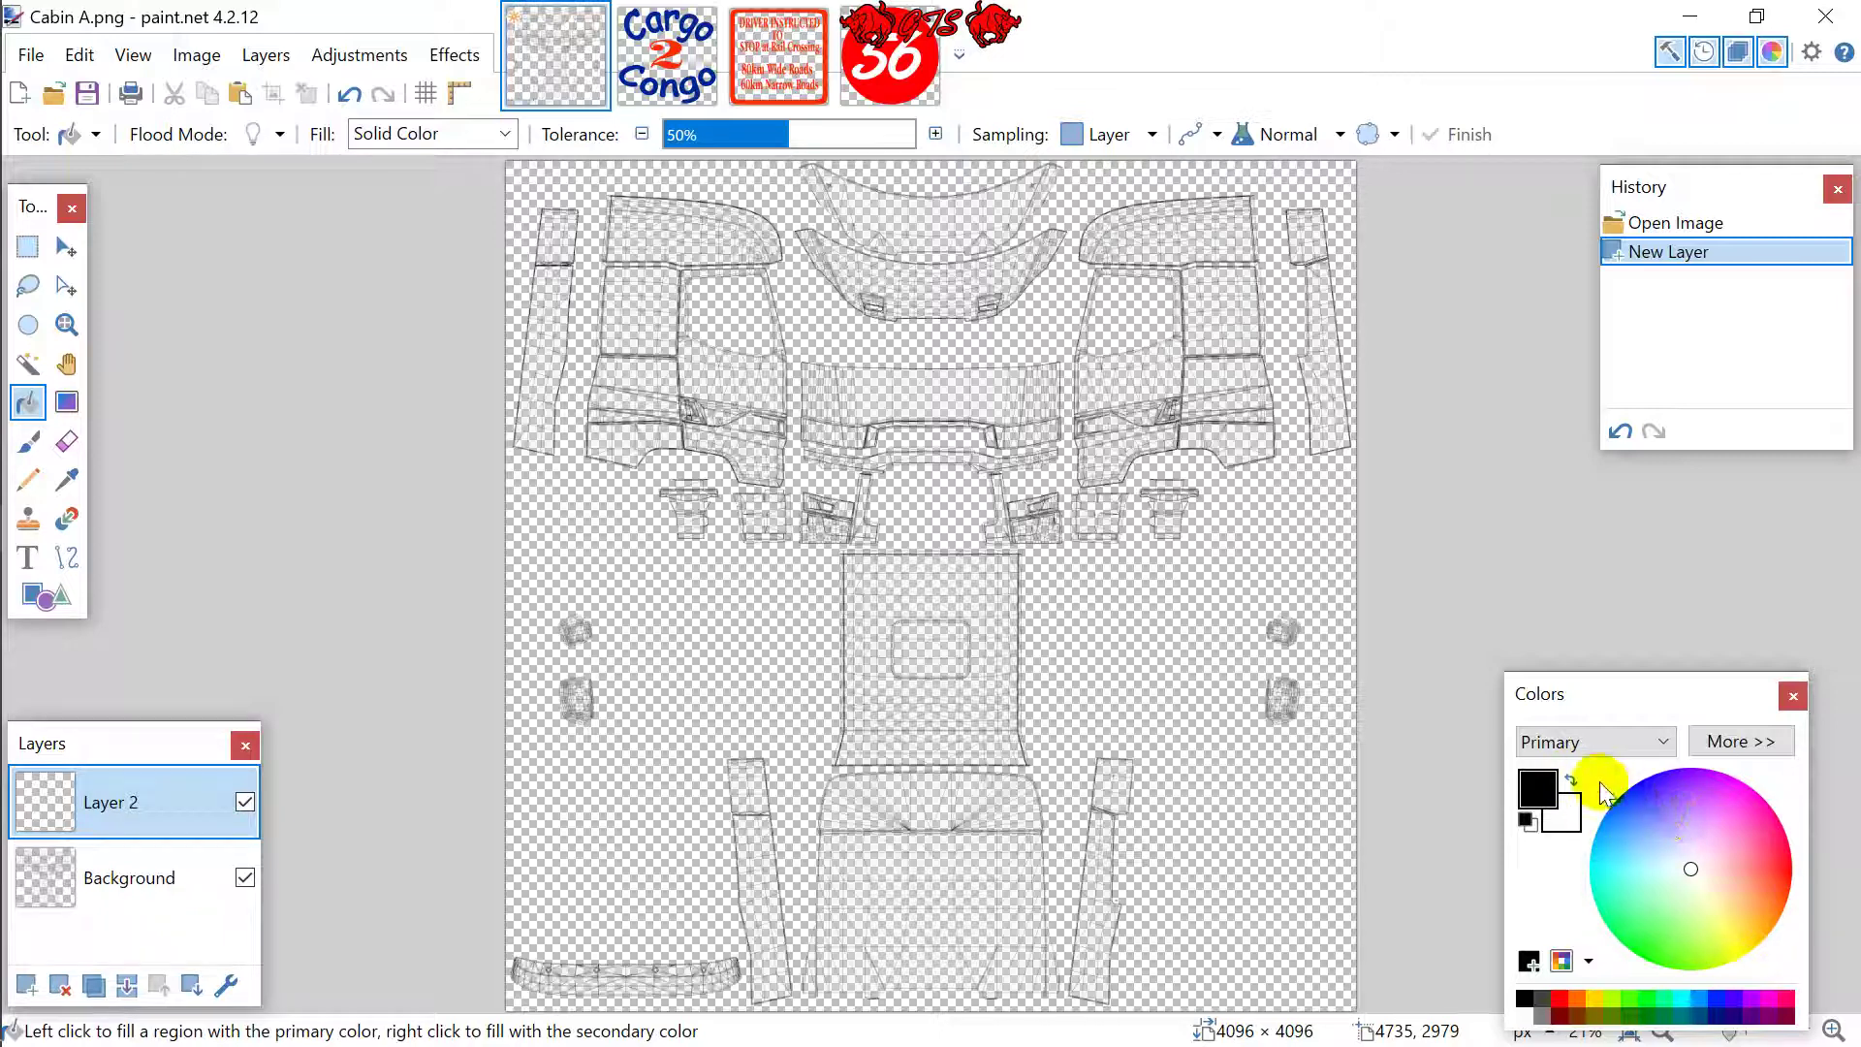
click(1570, 781)
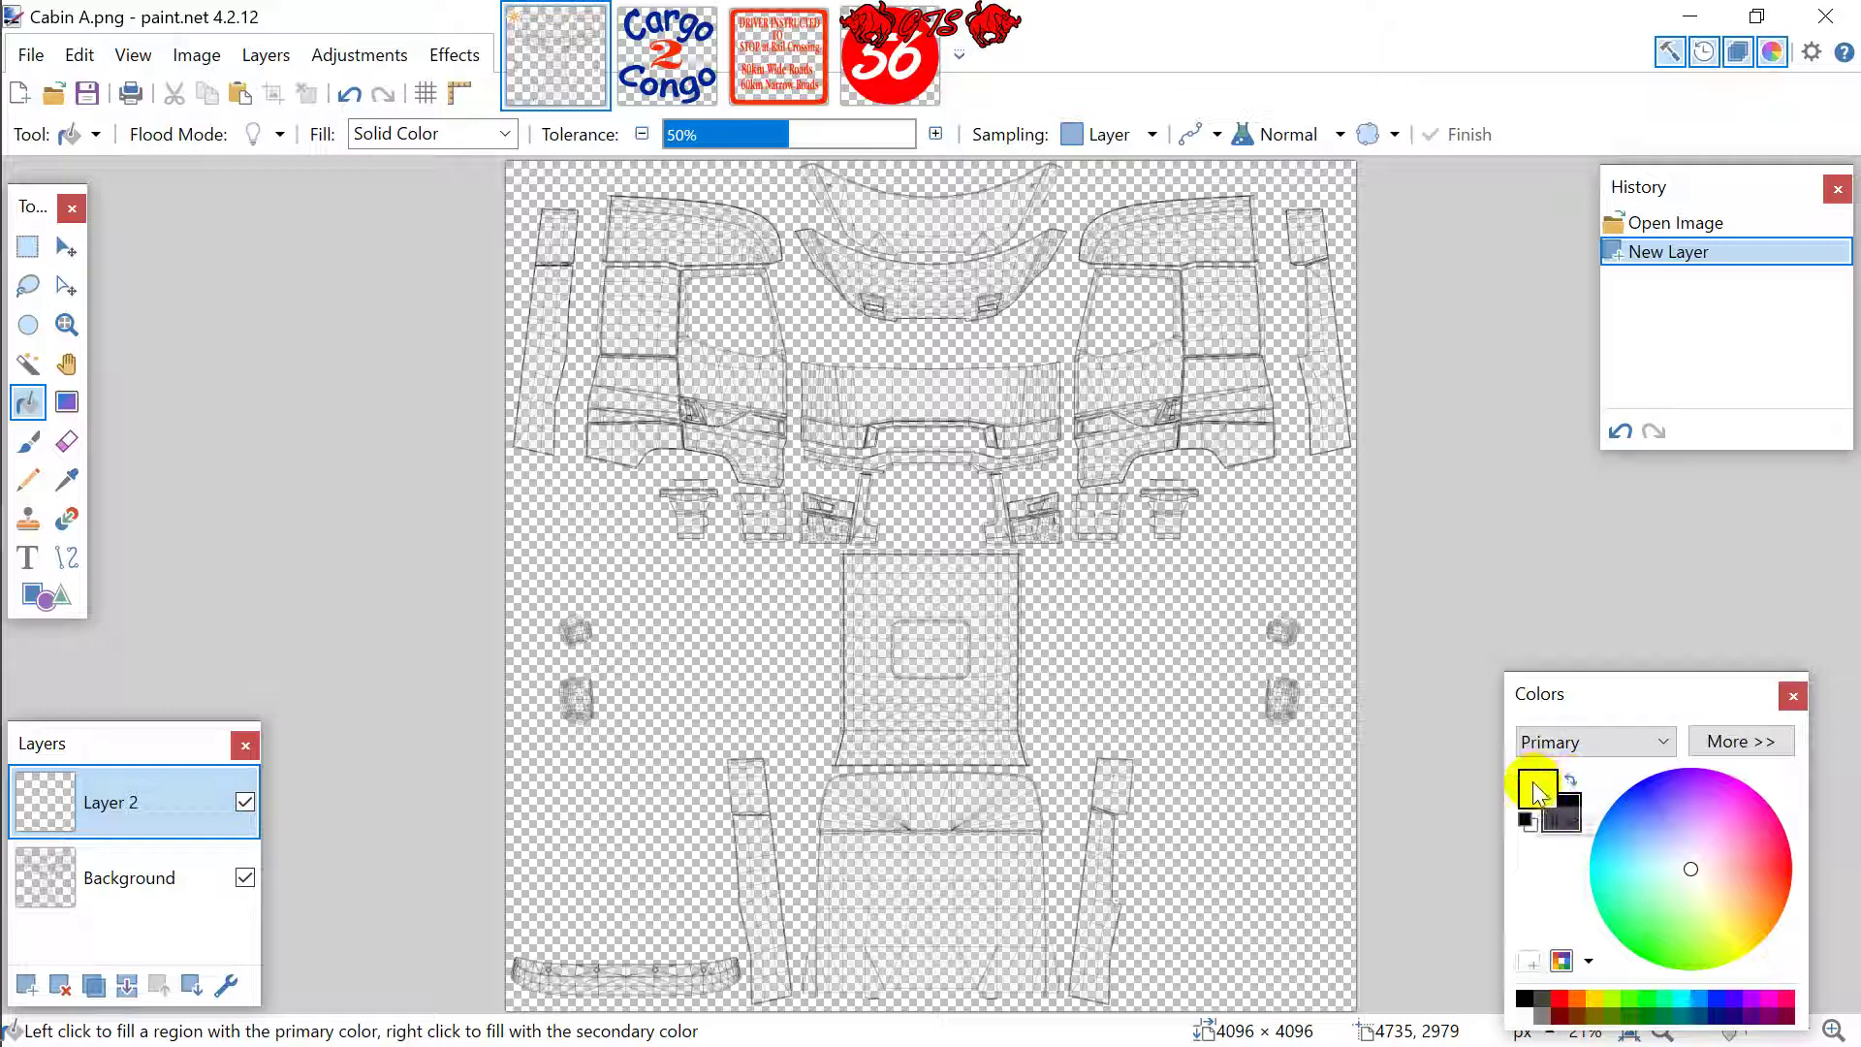
click(904, 510)
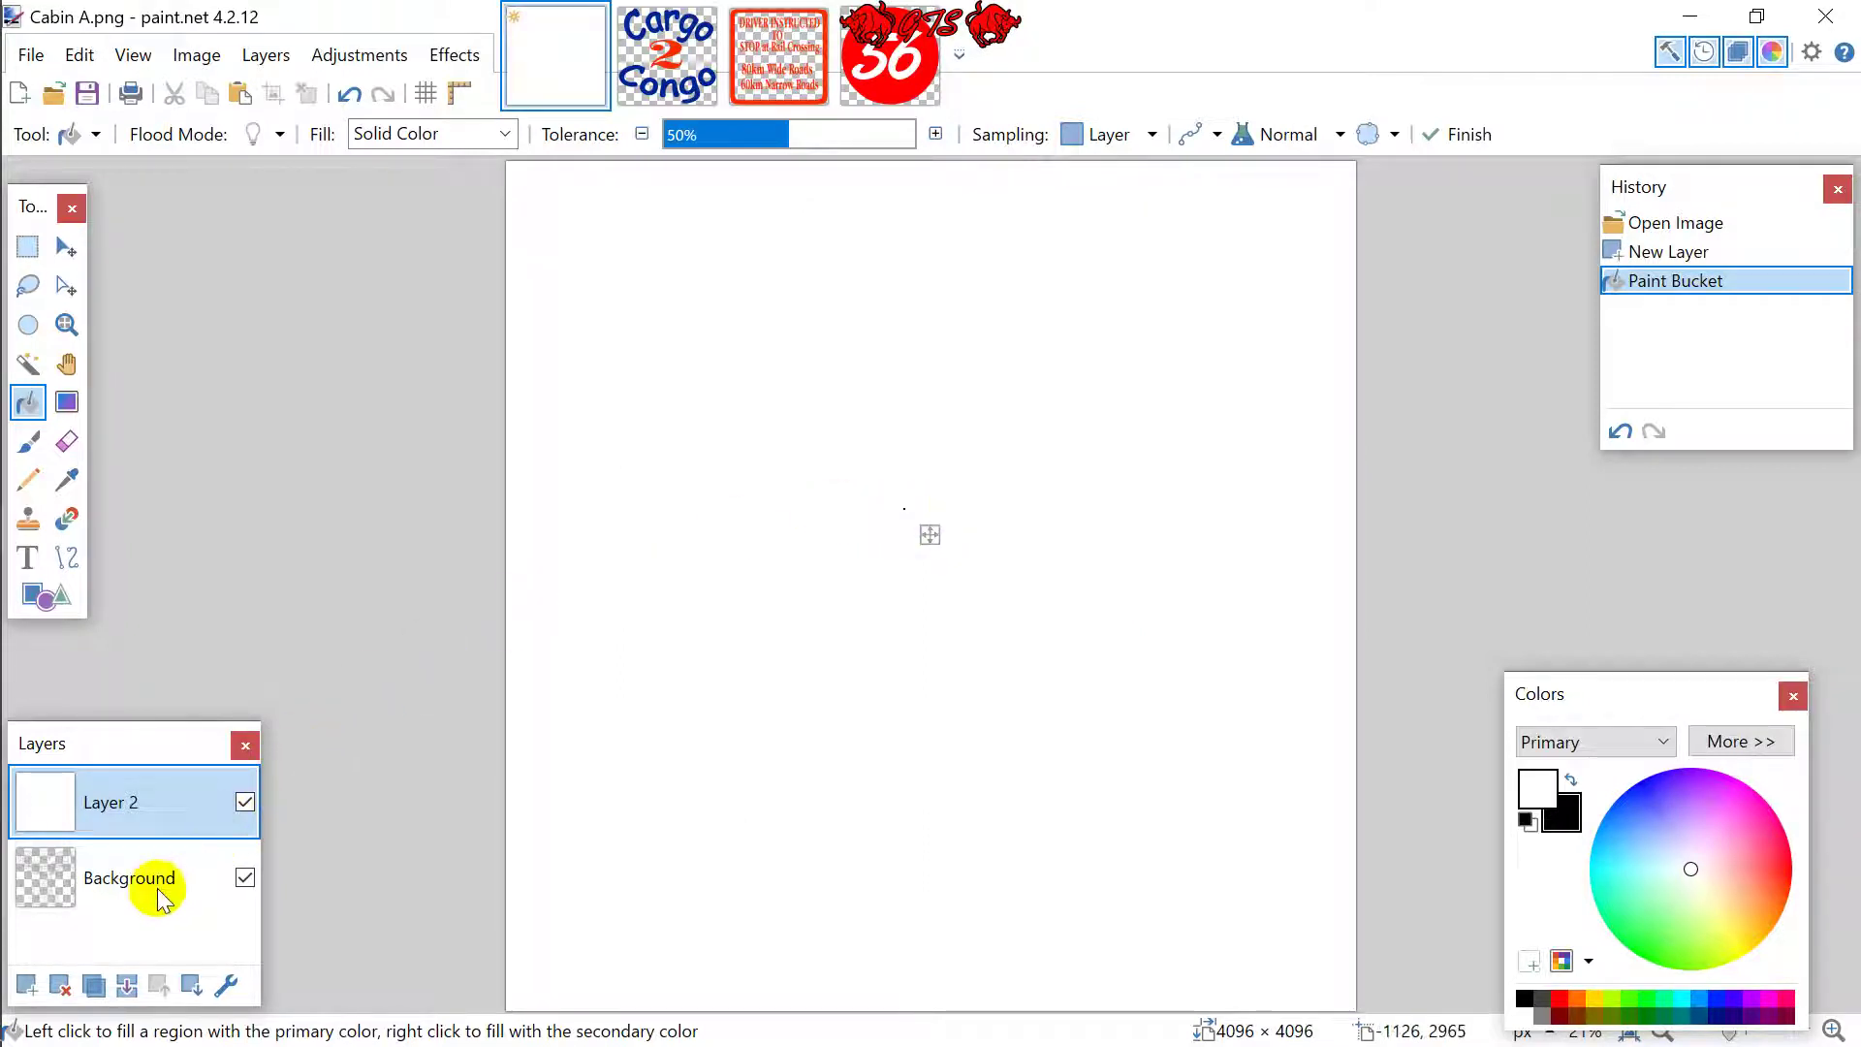
drag(158, 881, 163, 818)
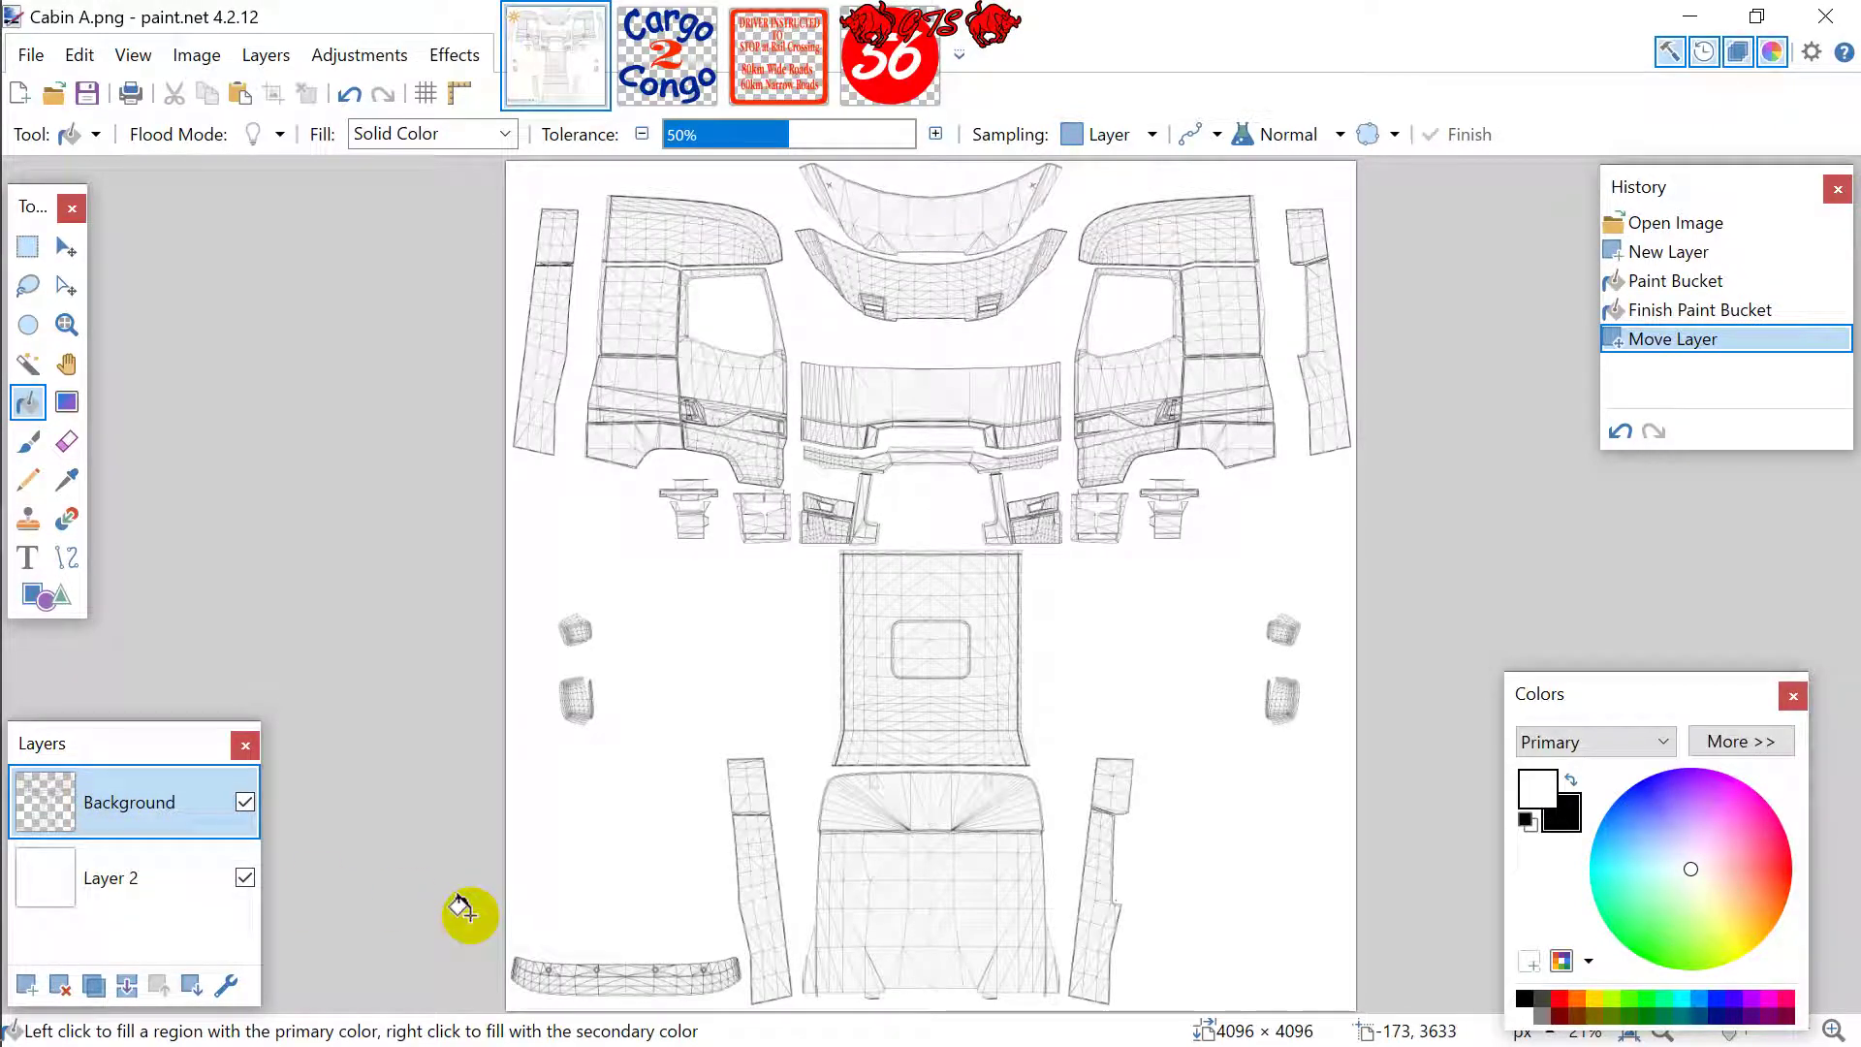
click(28, 983)
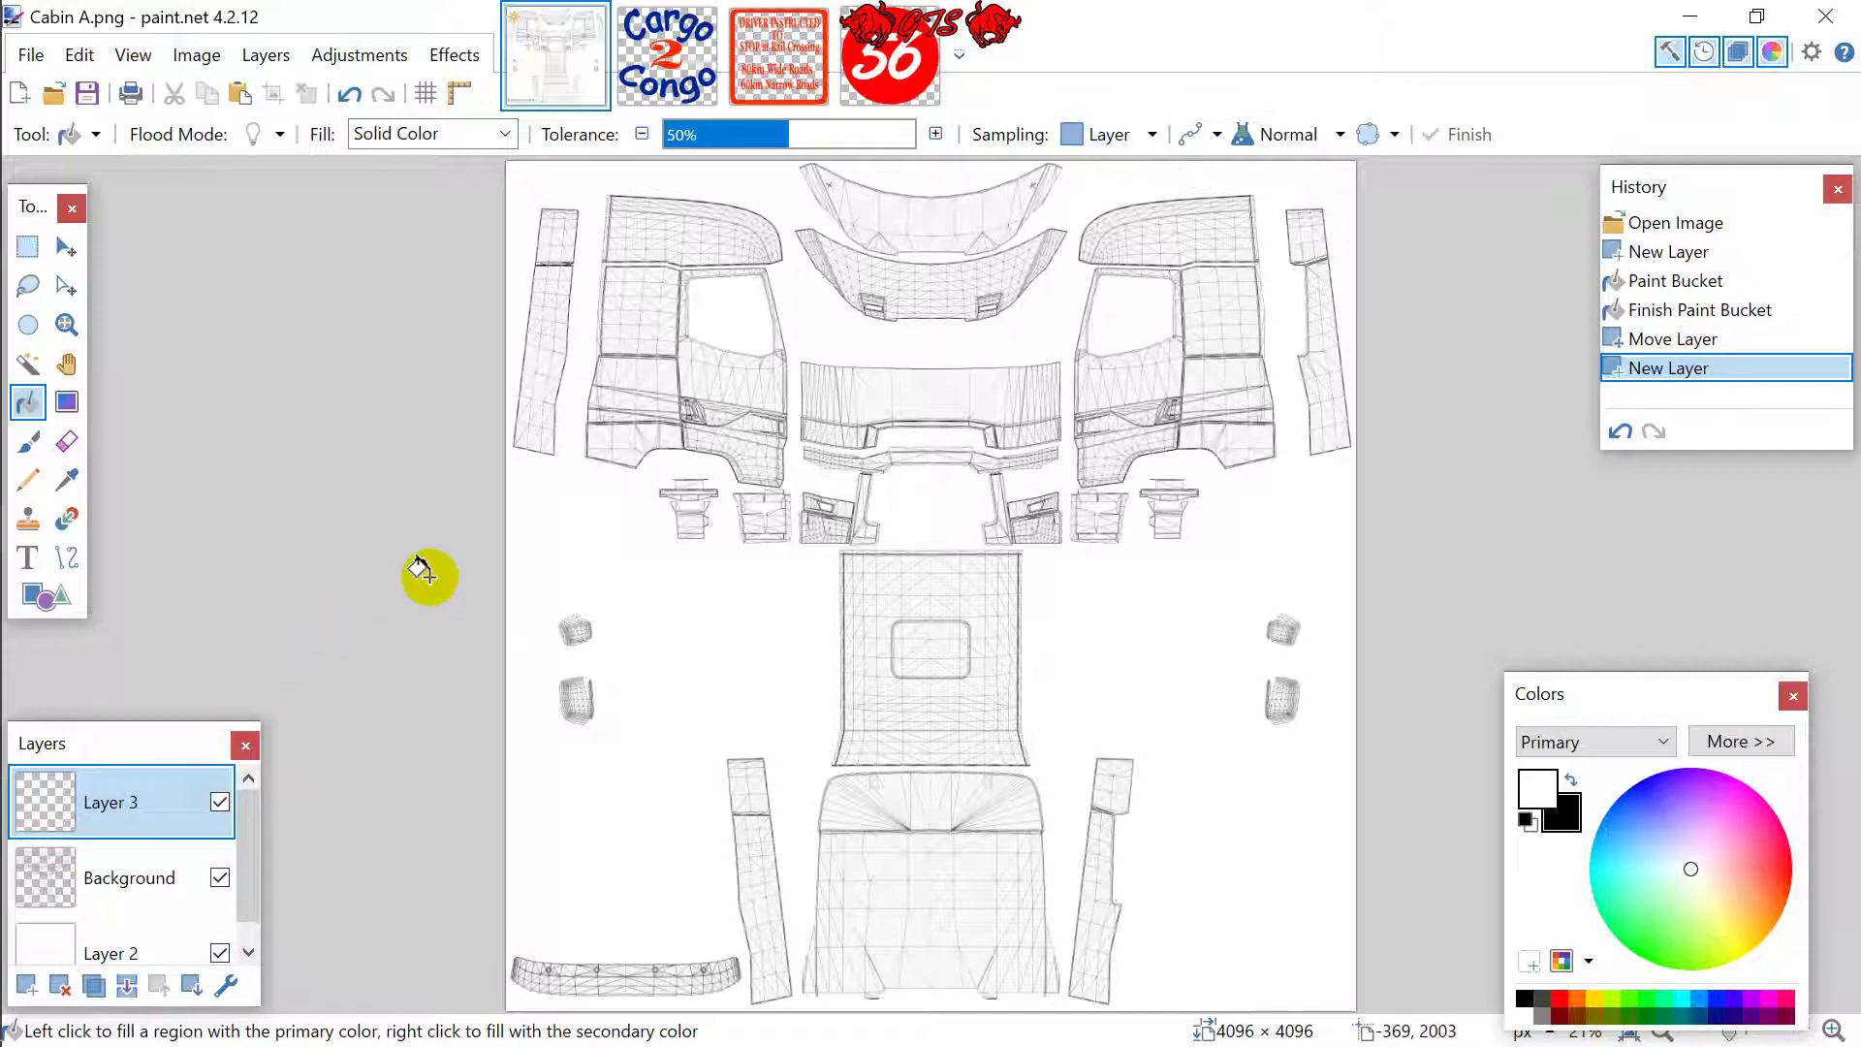
Copy the whole Cargo 2 Congo logo and paste it, shrunk, onto Cabin A's left door.
click(27, 247)
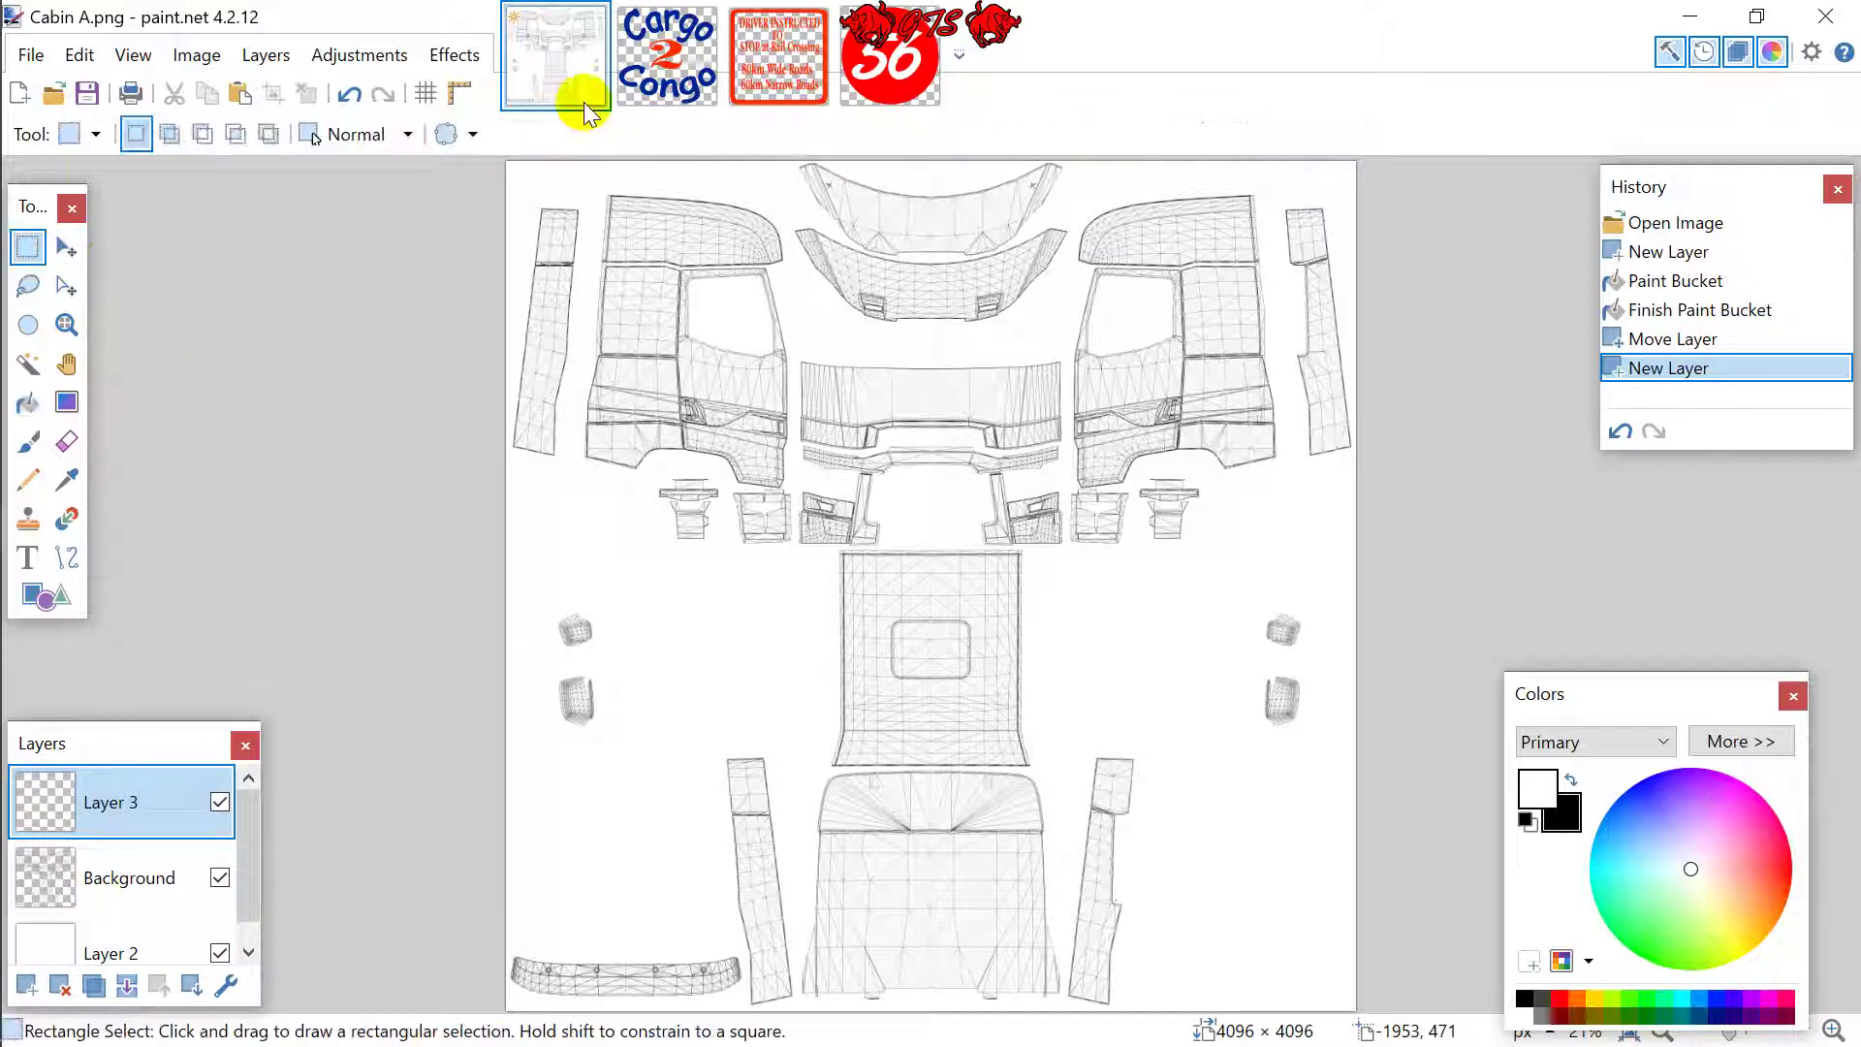
click(667, 58)
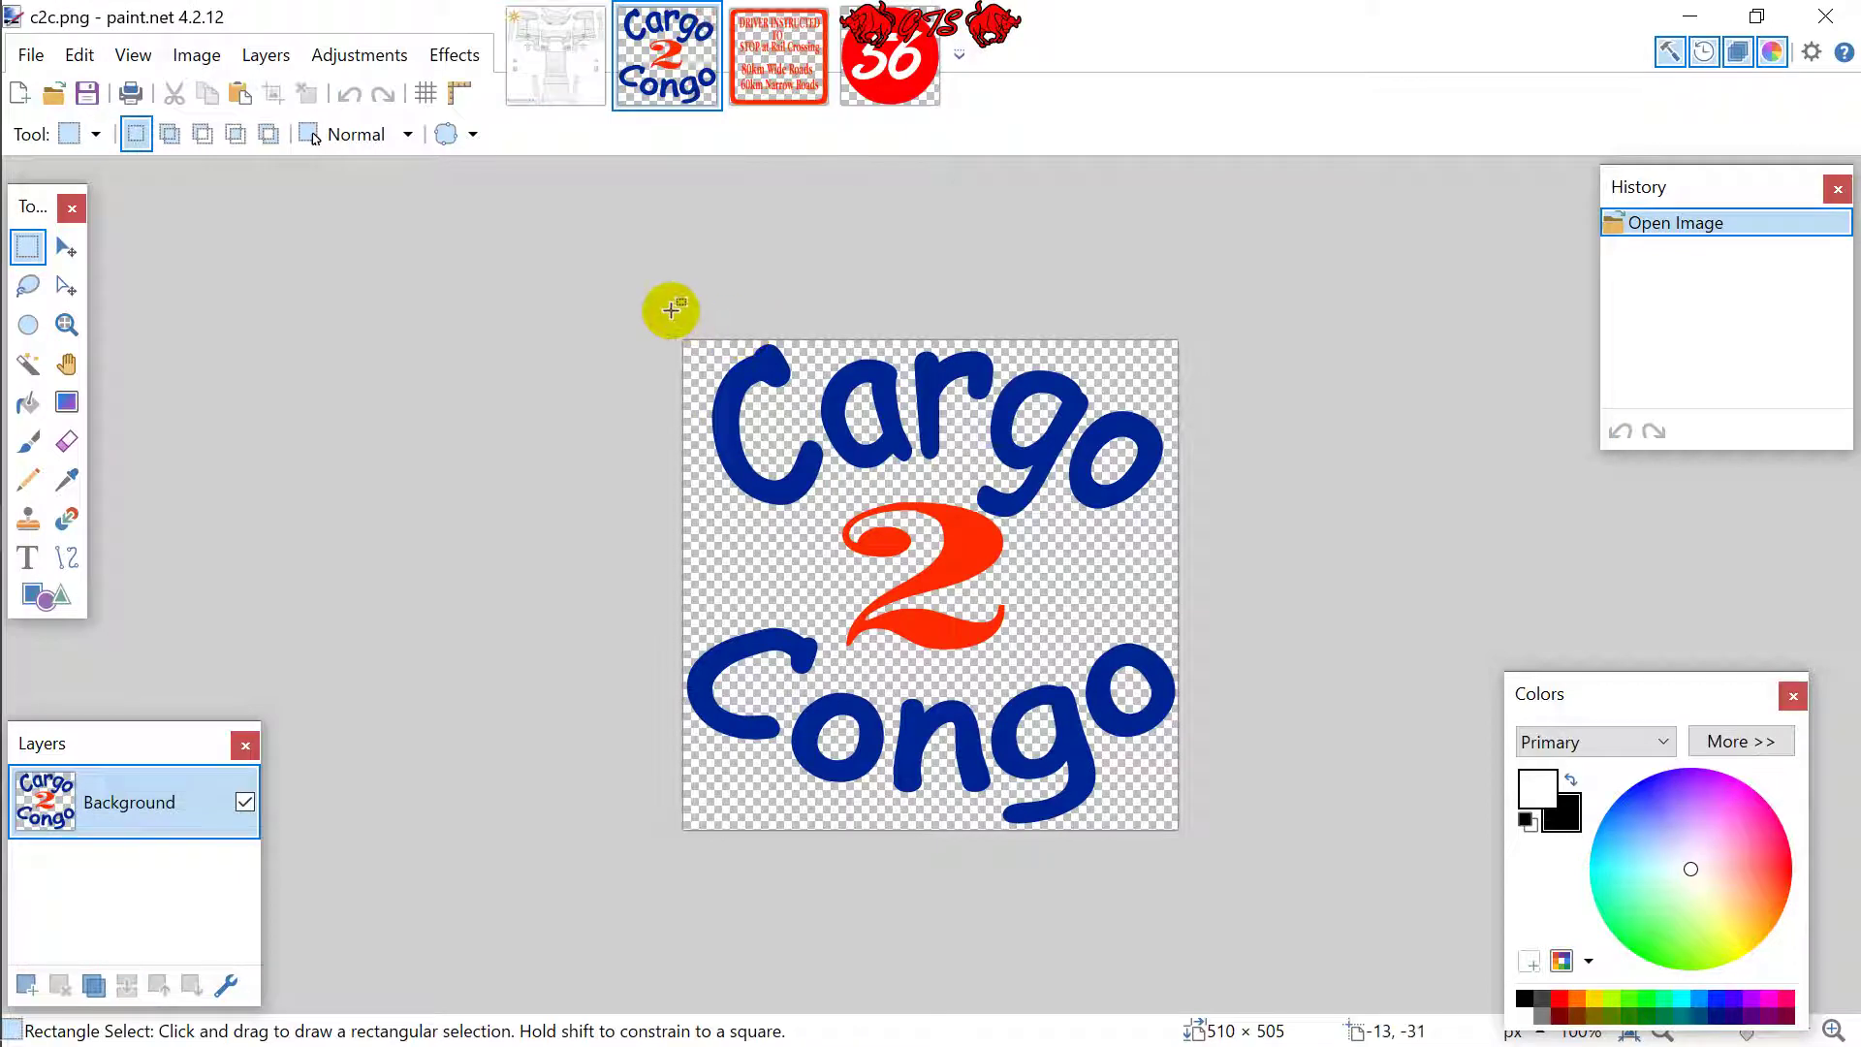
drag(639, 287, 1263, 901)
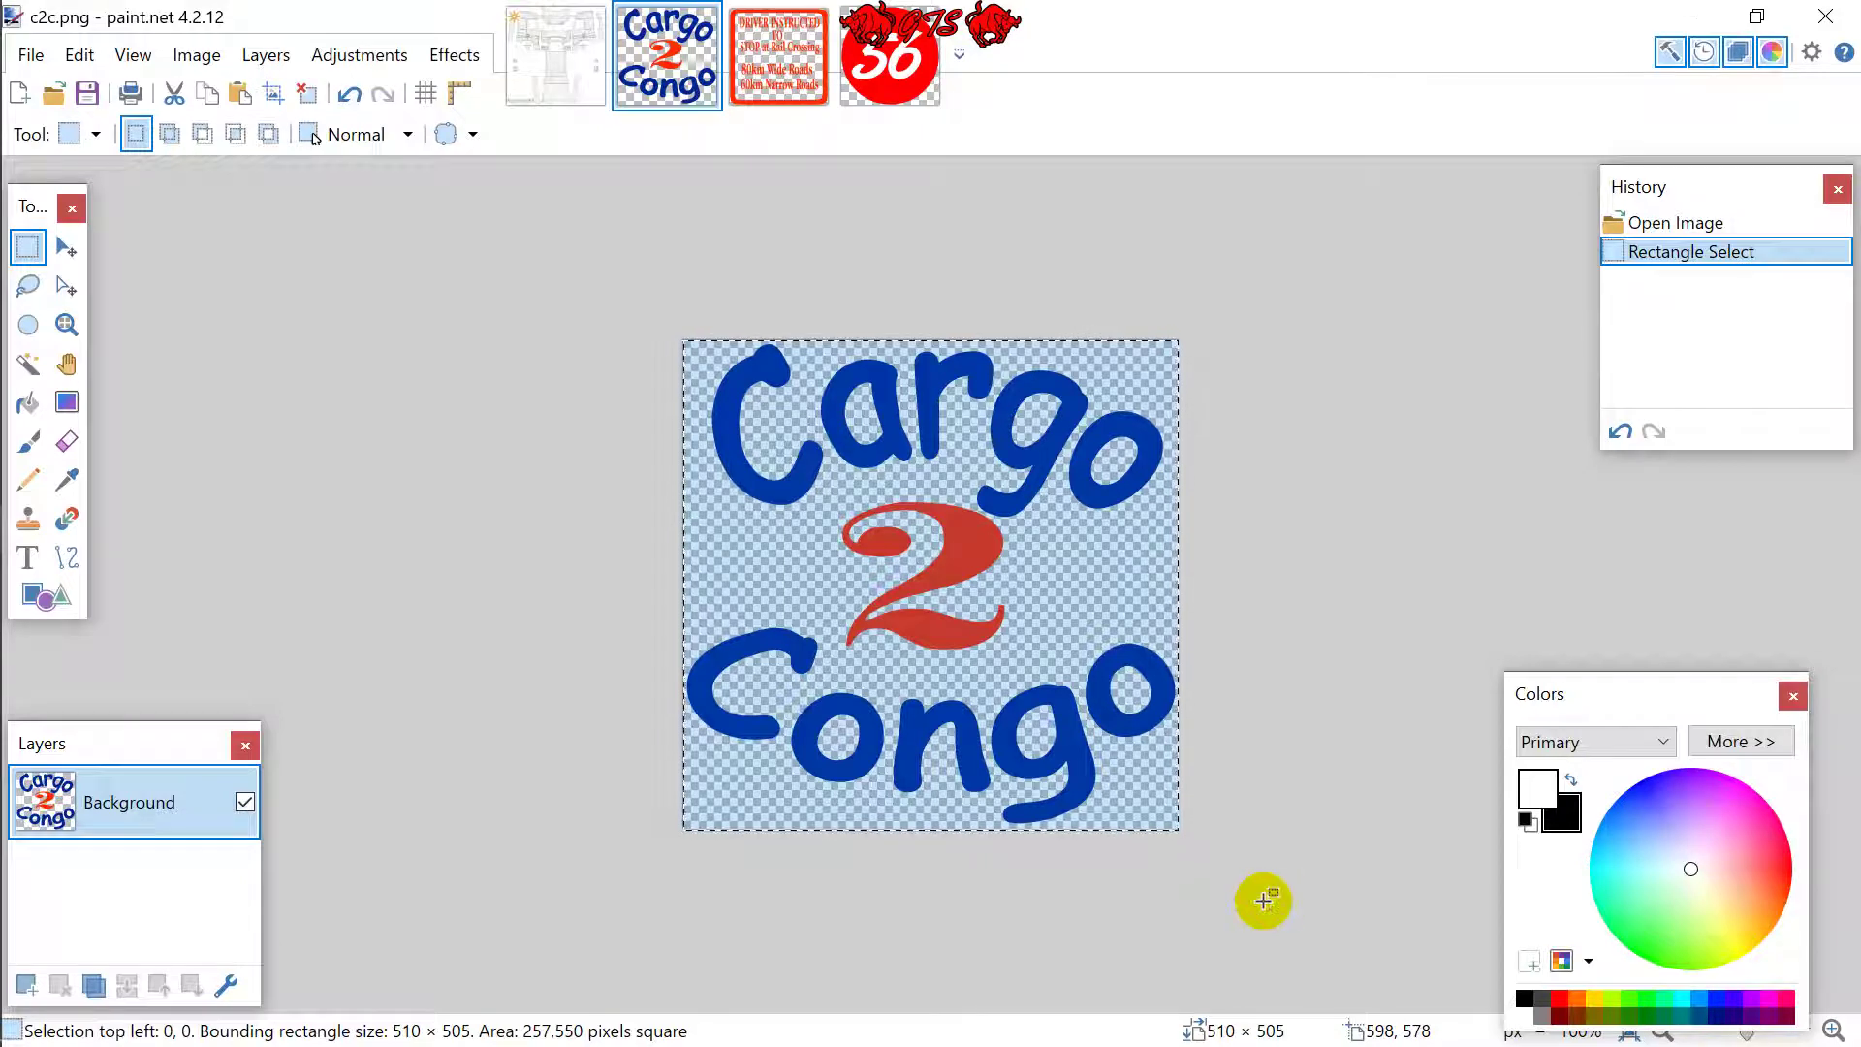
click(555, 55)
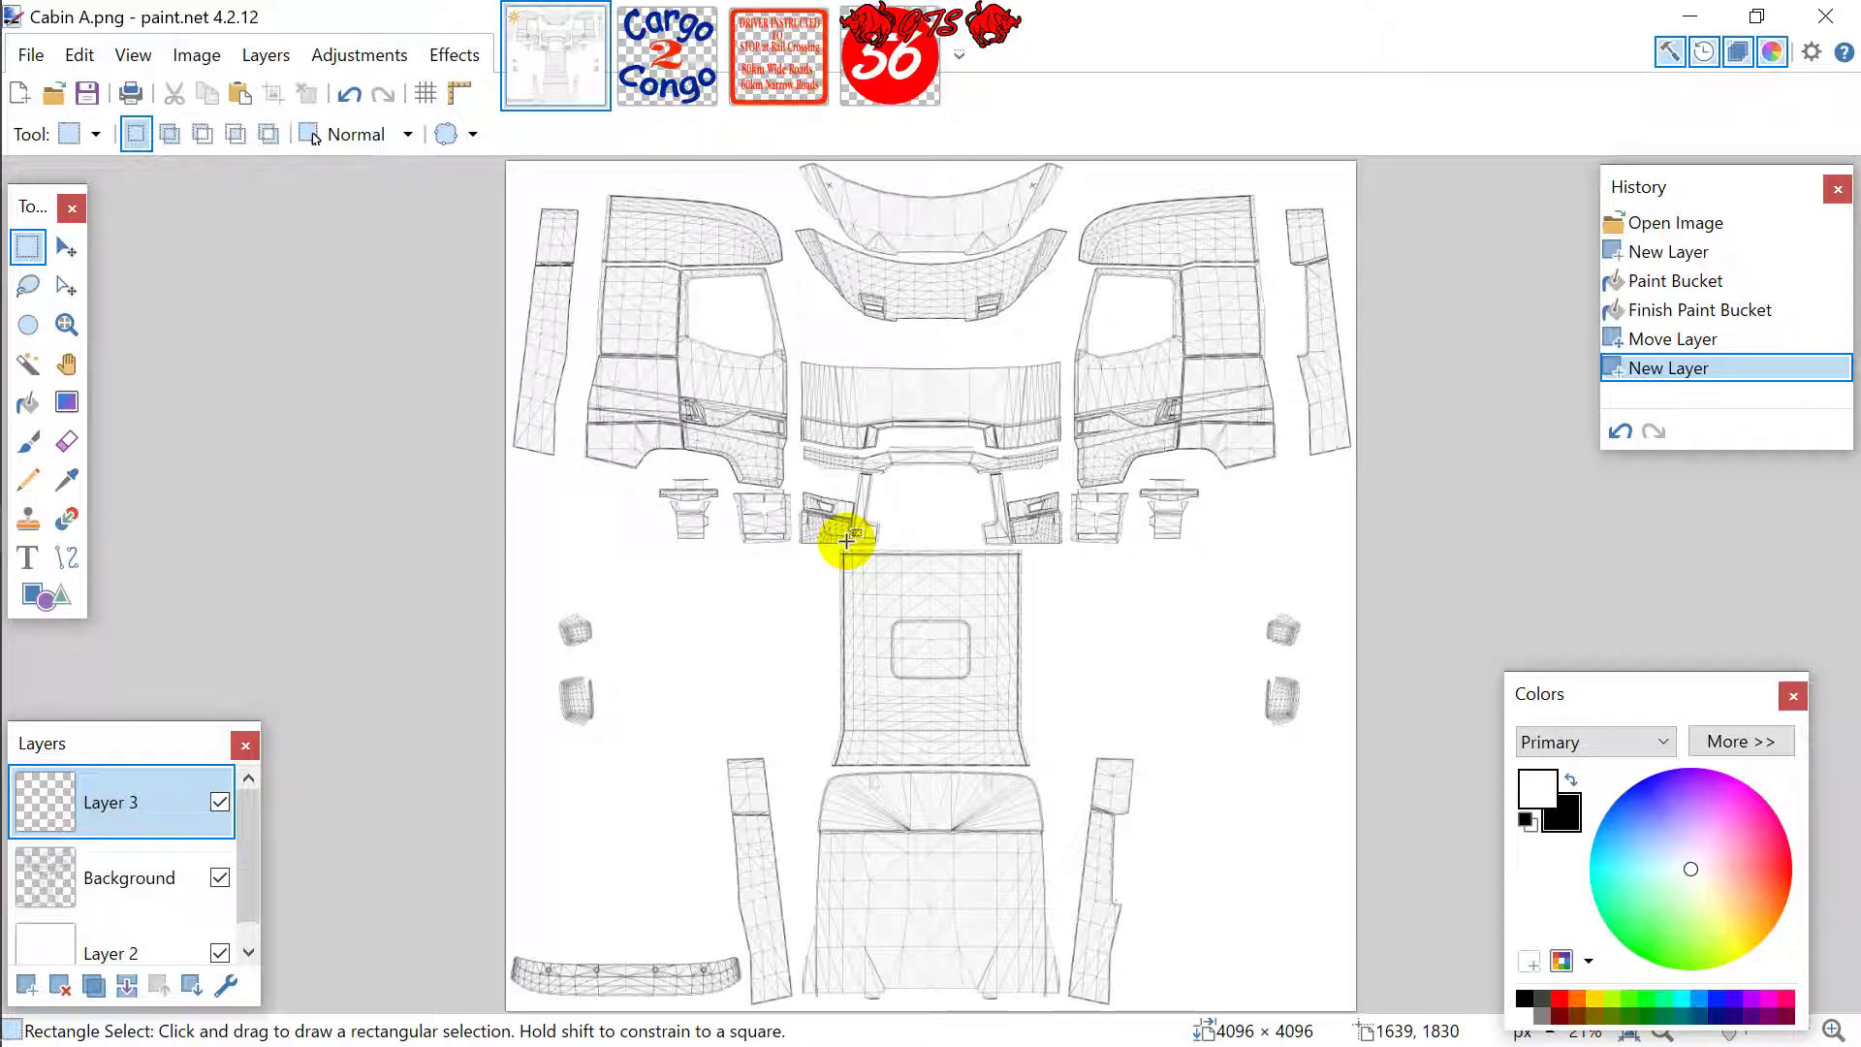
key(ctrl+v)
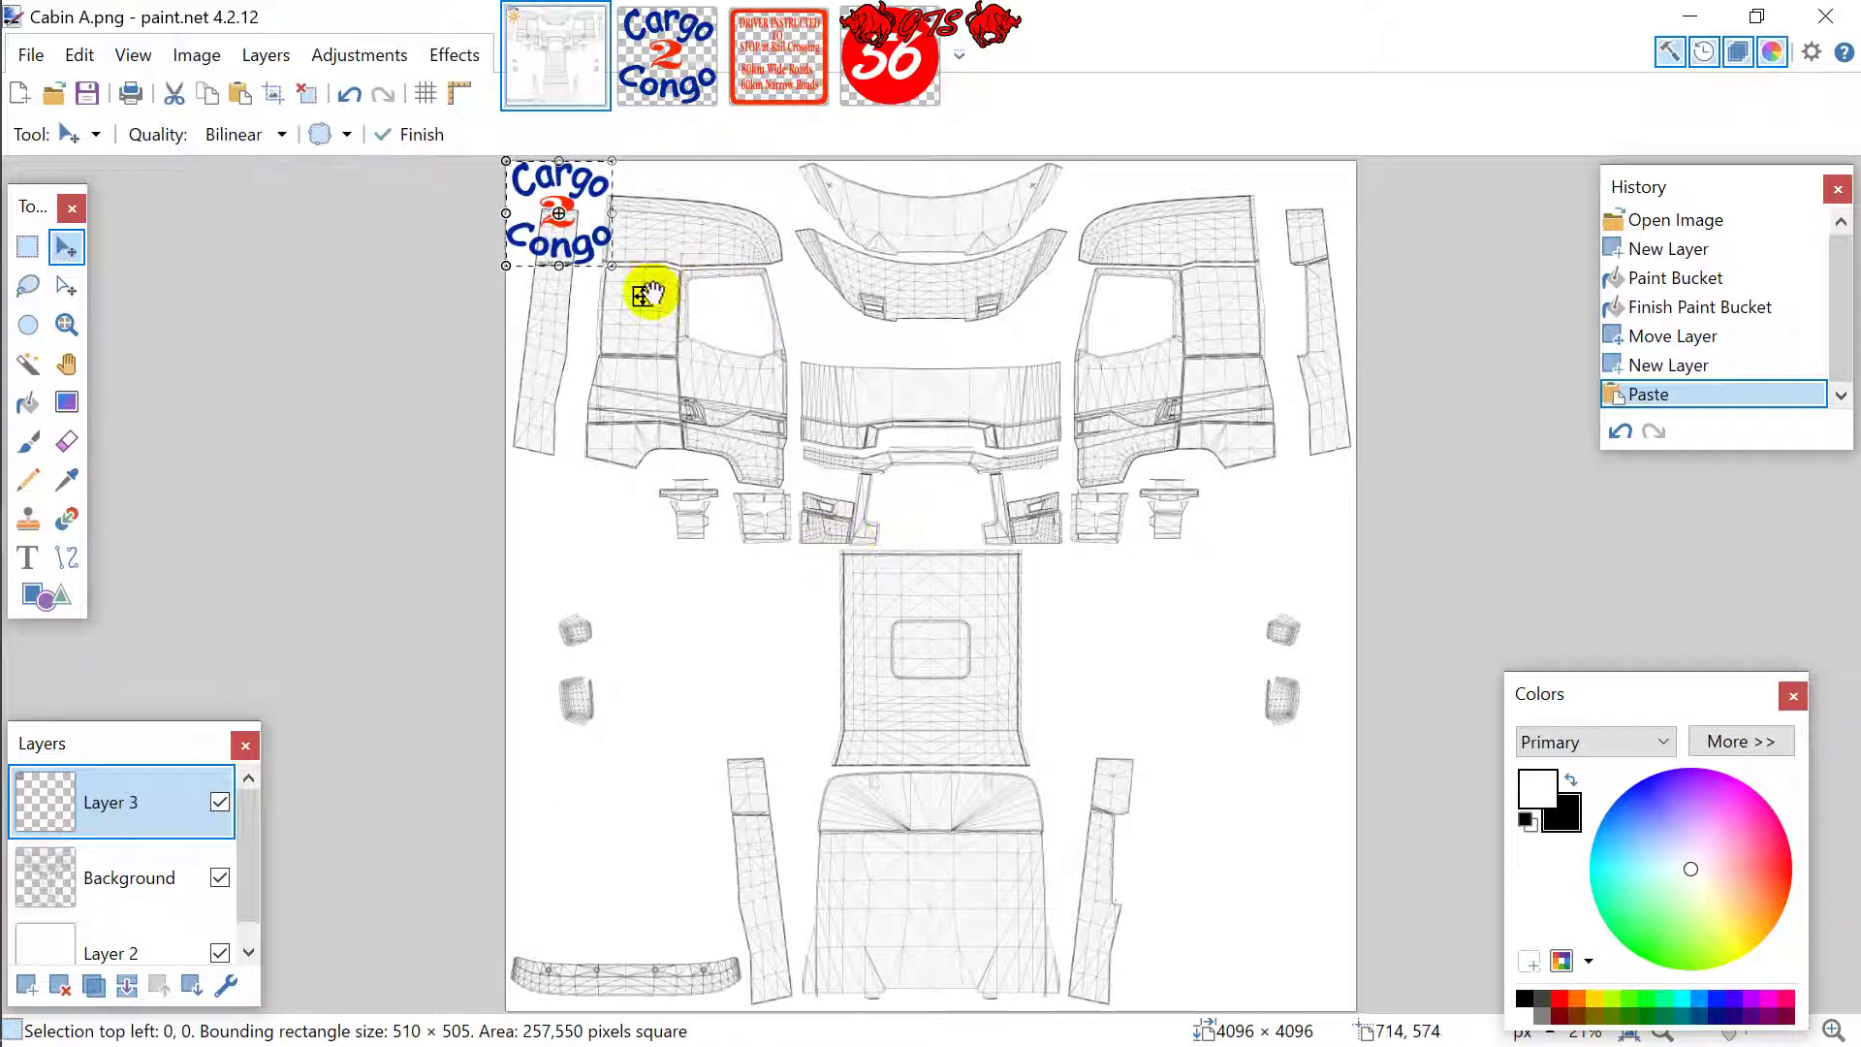
drag(675, 326, 819, 459)
scroll(847, 362, up, 2)
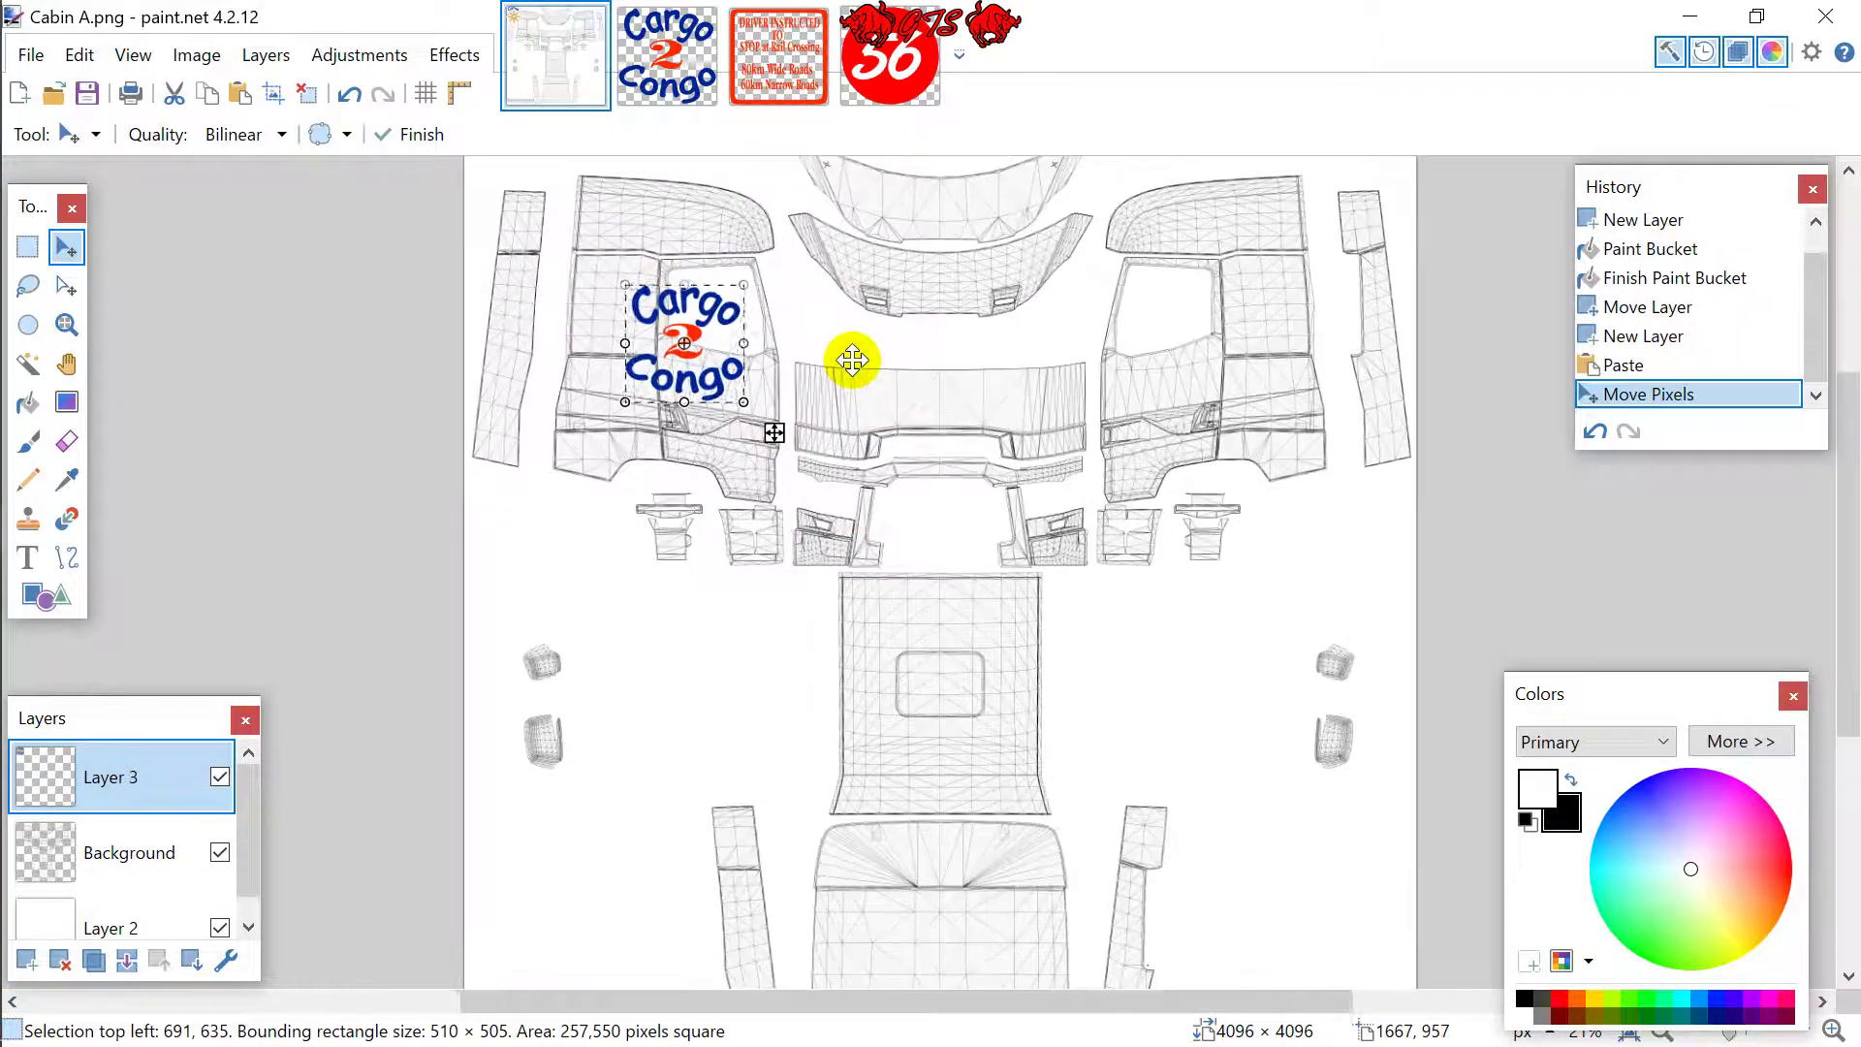
scroll(851, 360, up, 2)
drag(479, 239, 467, 393)
drag(588, 341, 582, 385)
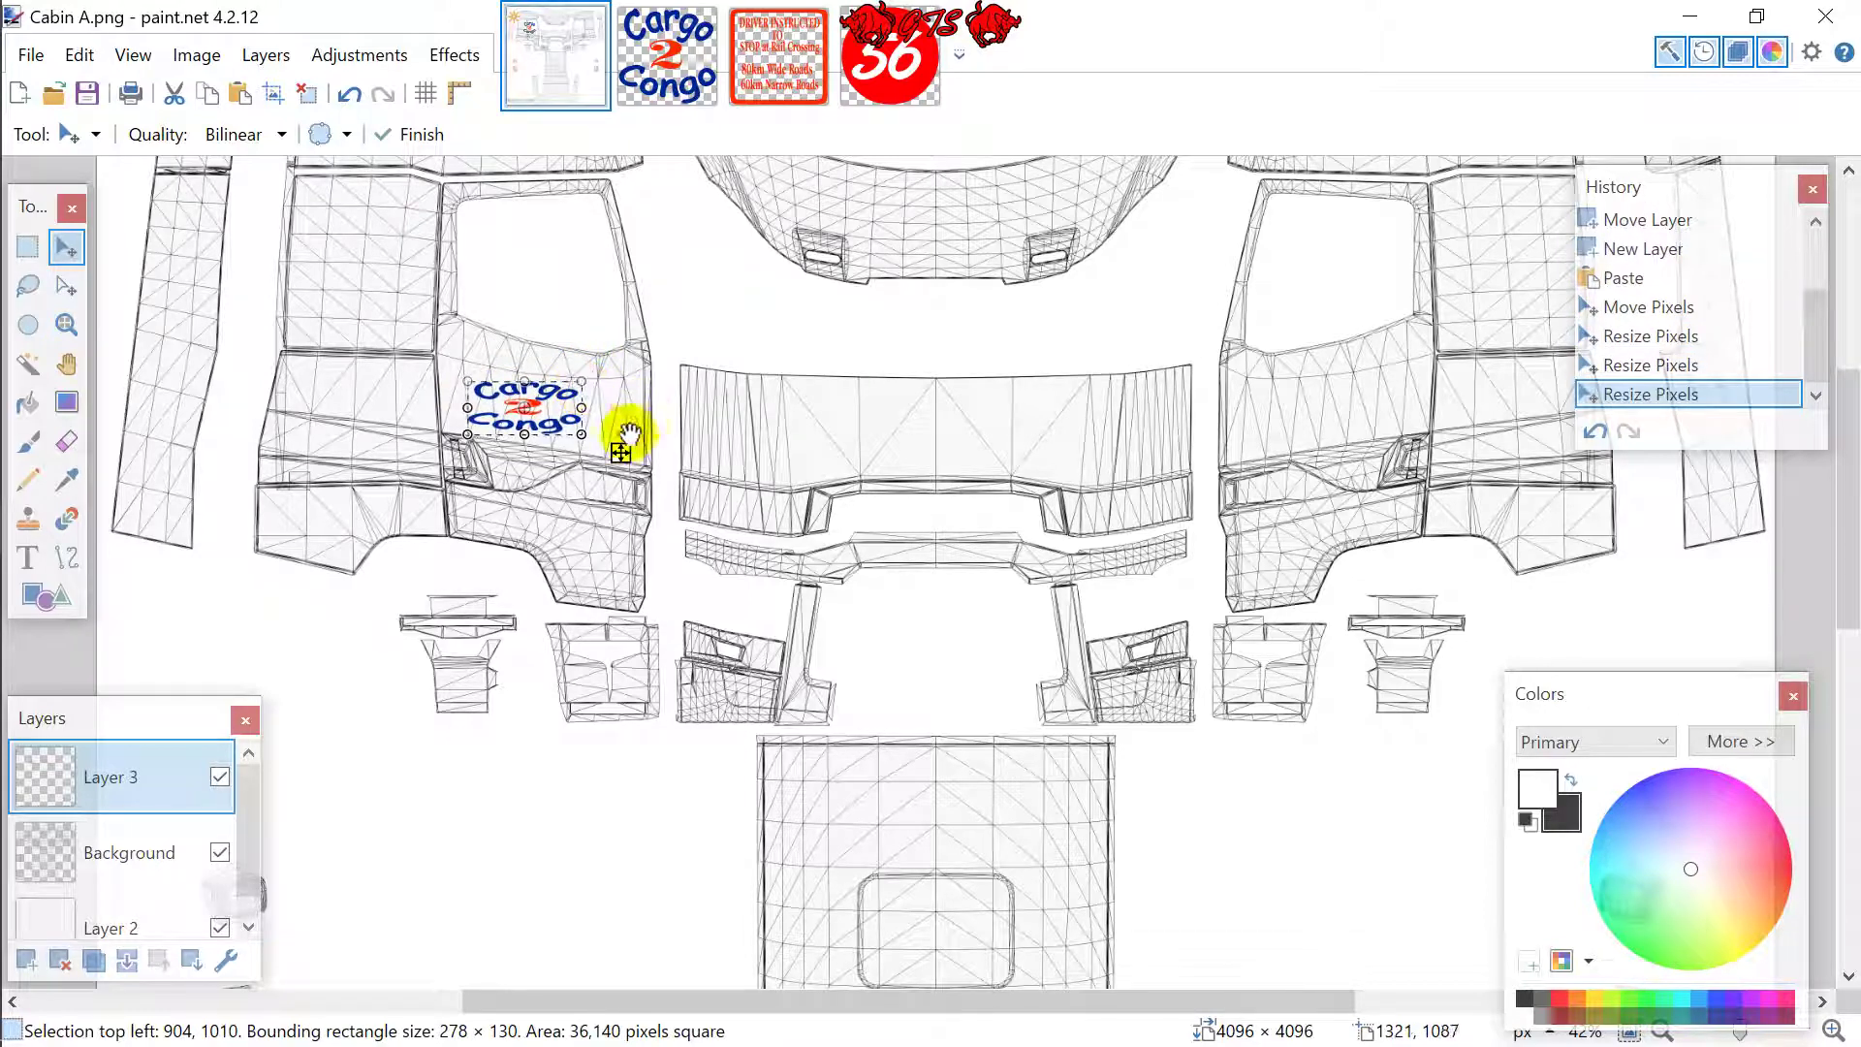
drag(621, 451, 626, 448)
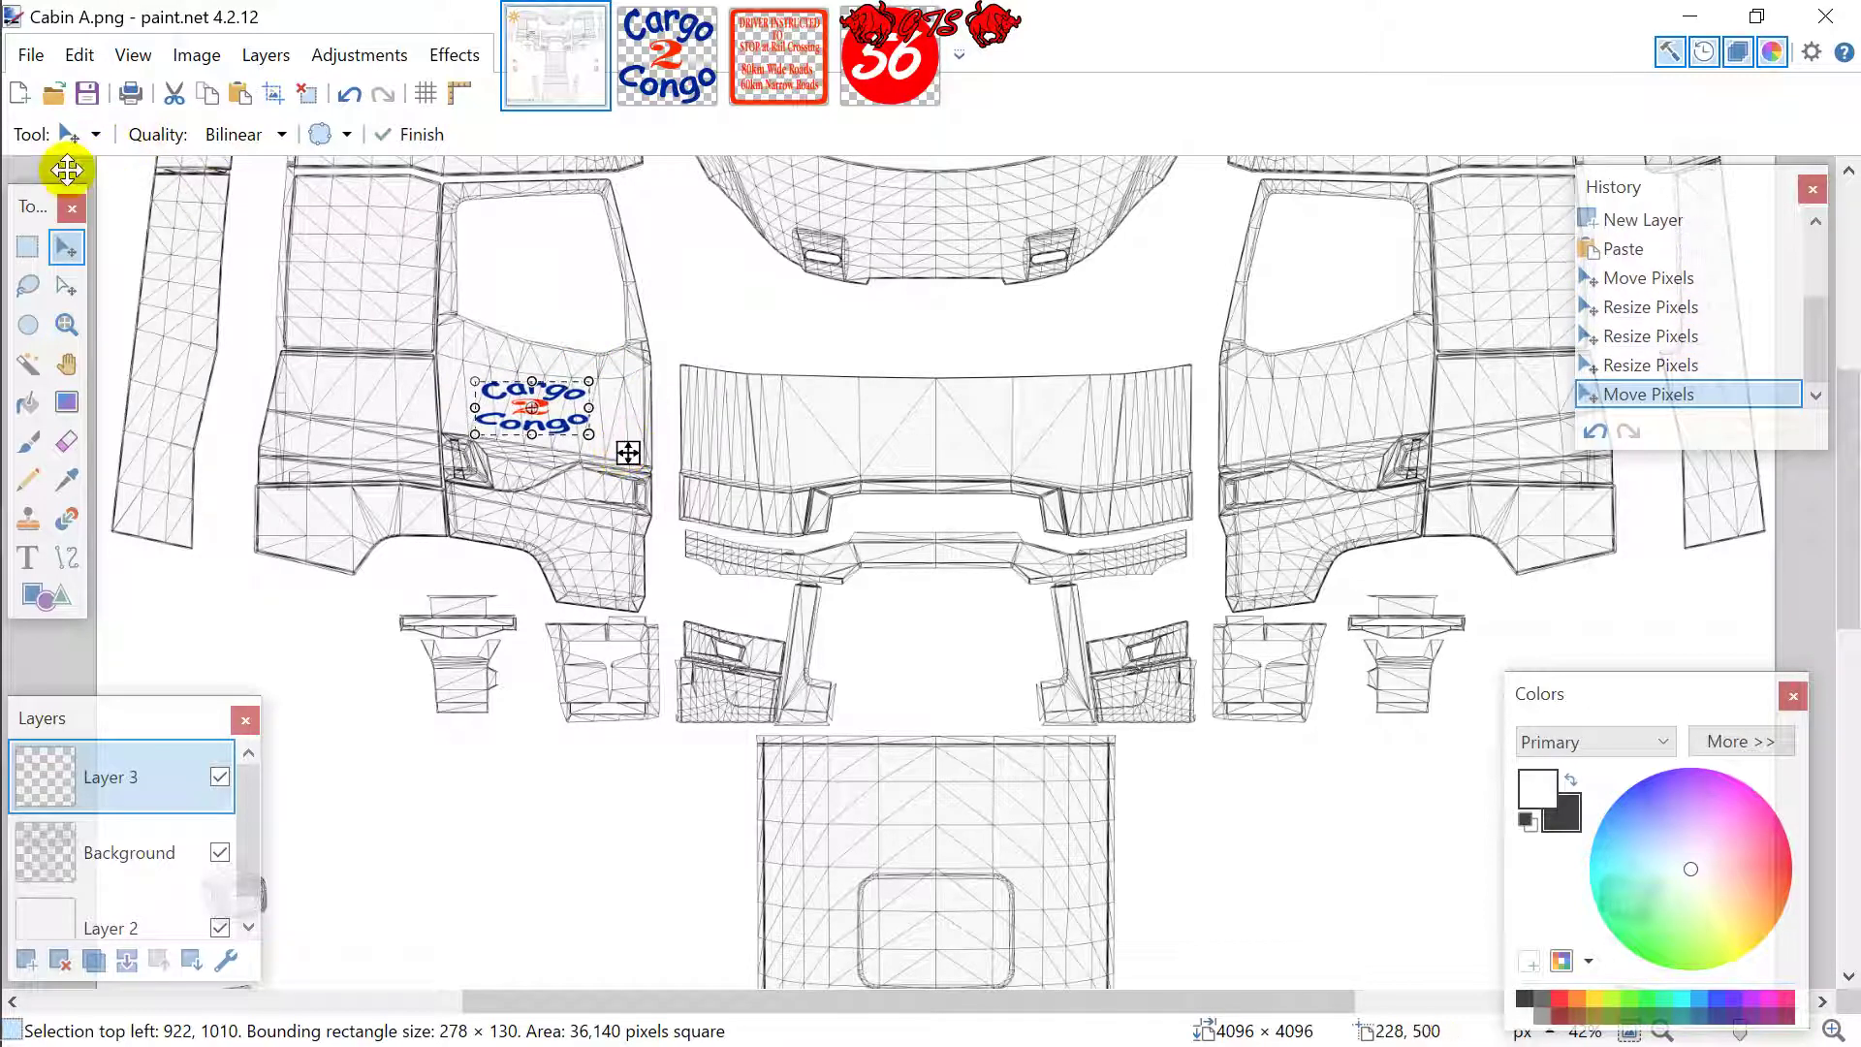
Paste a second copy of the logo onto the right cab door.
click(27, 246)
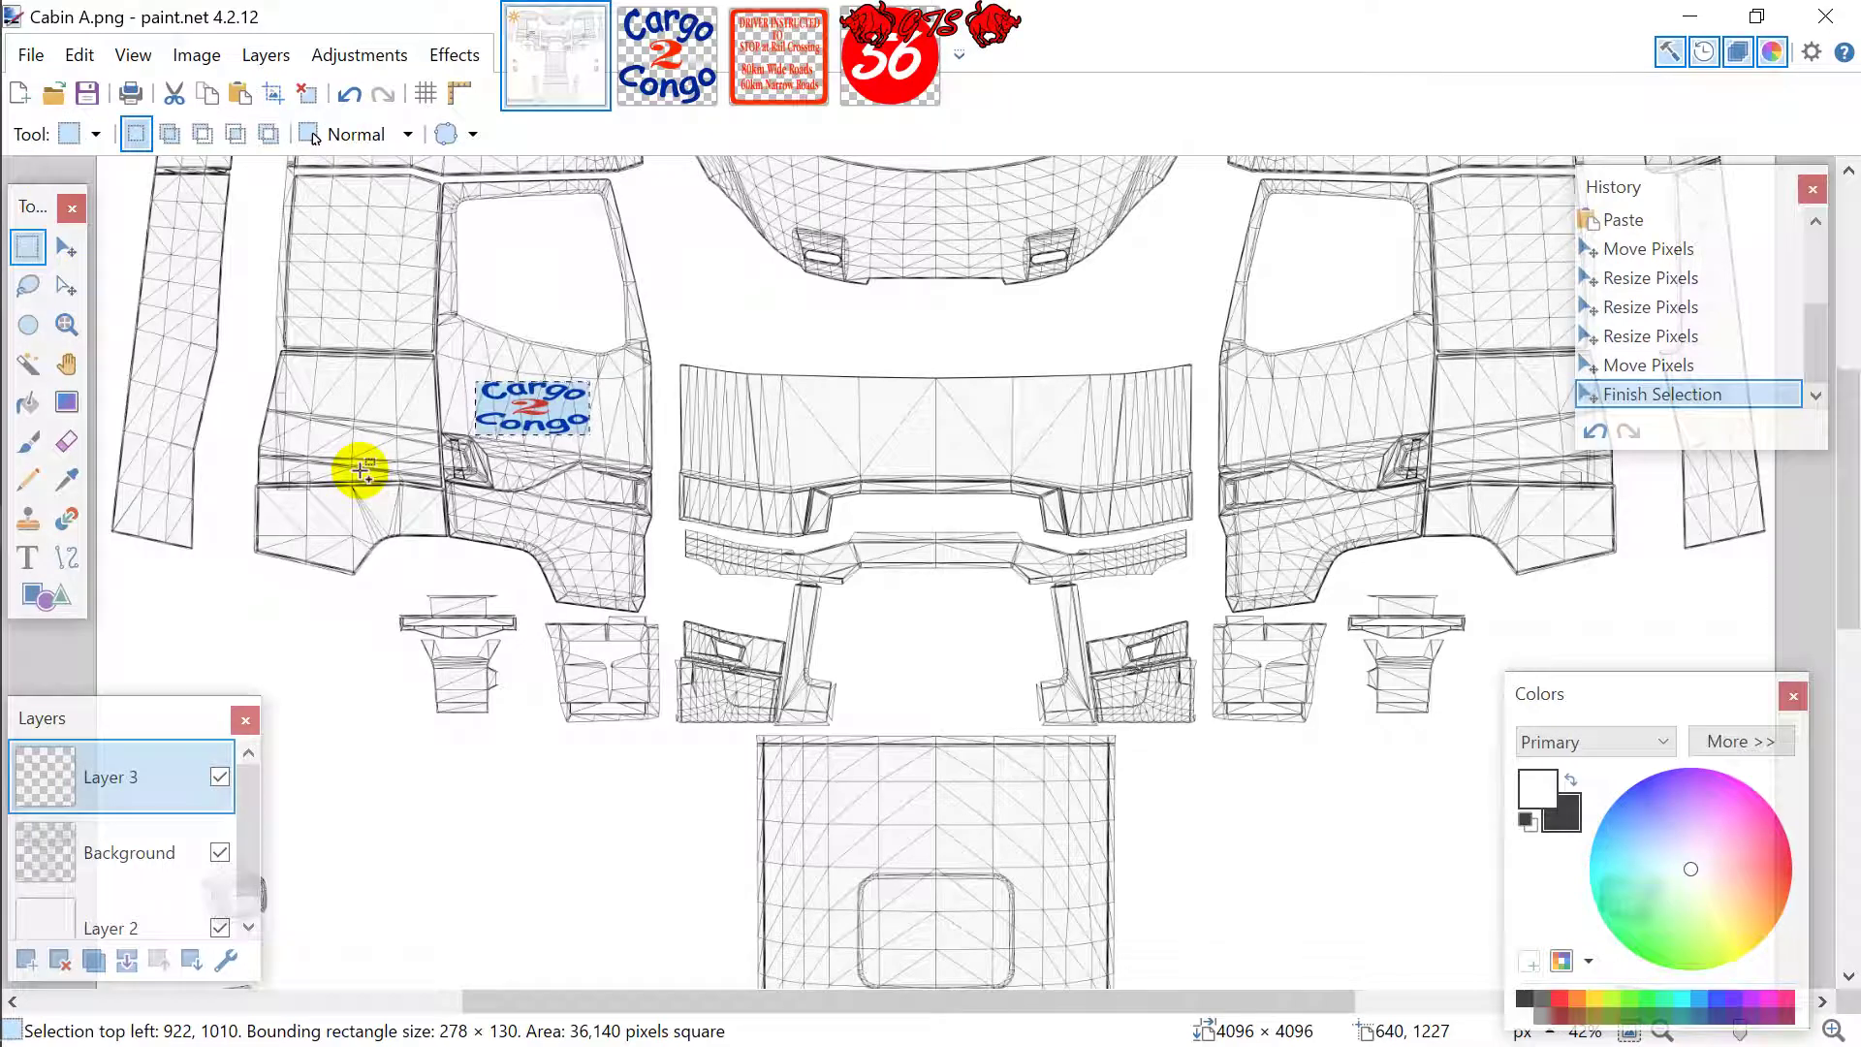
key(ctrl+v)
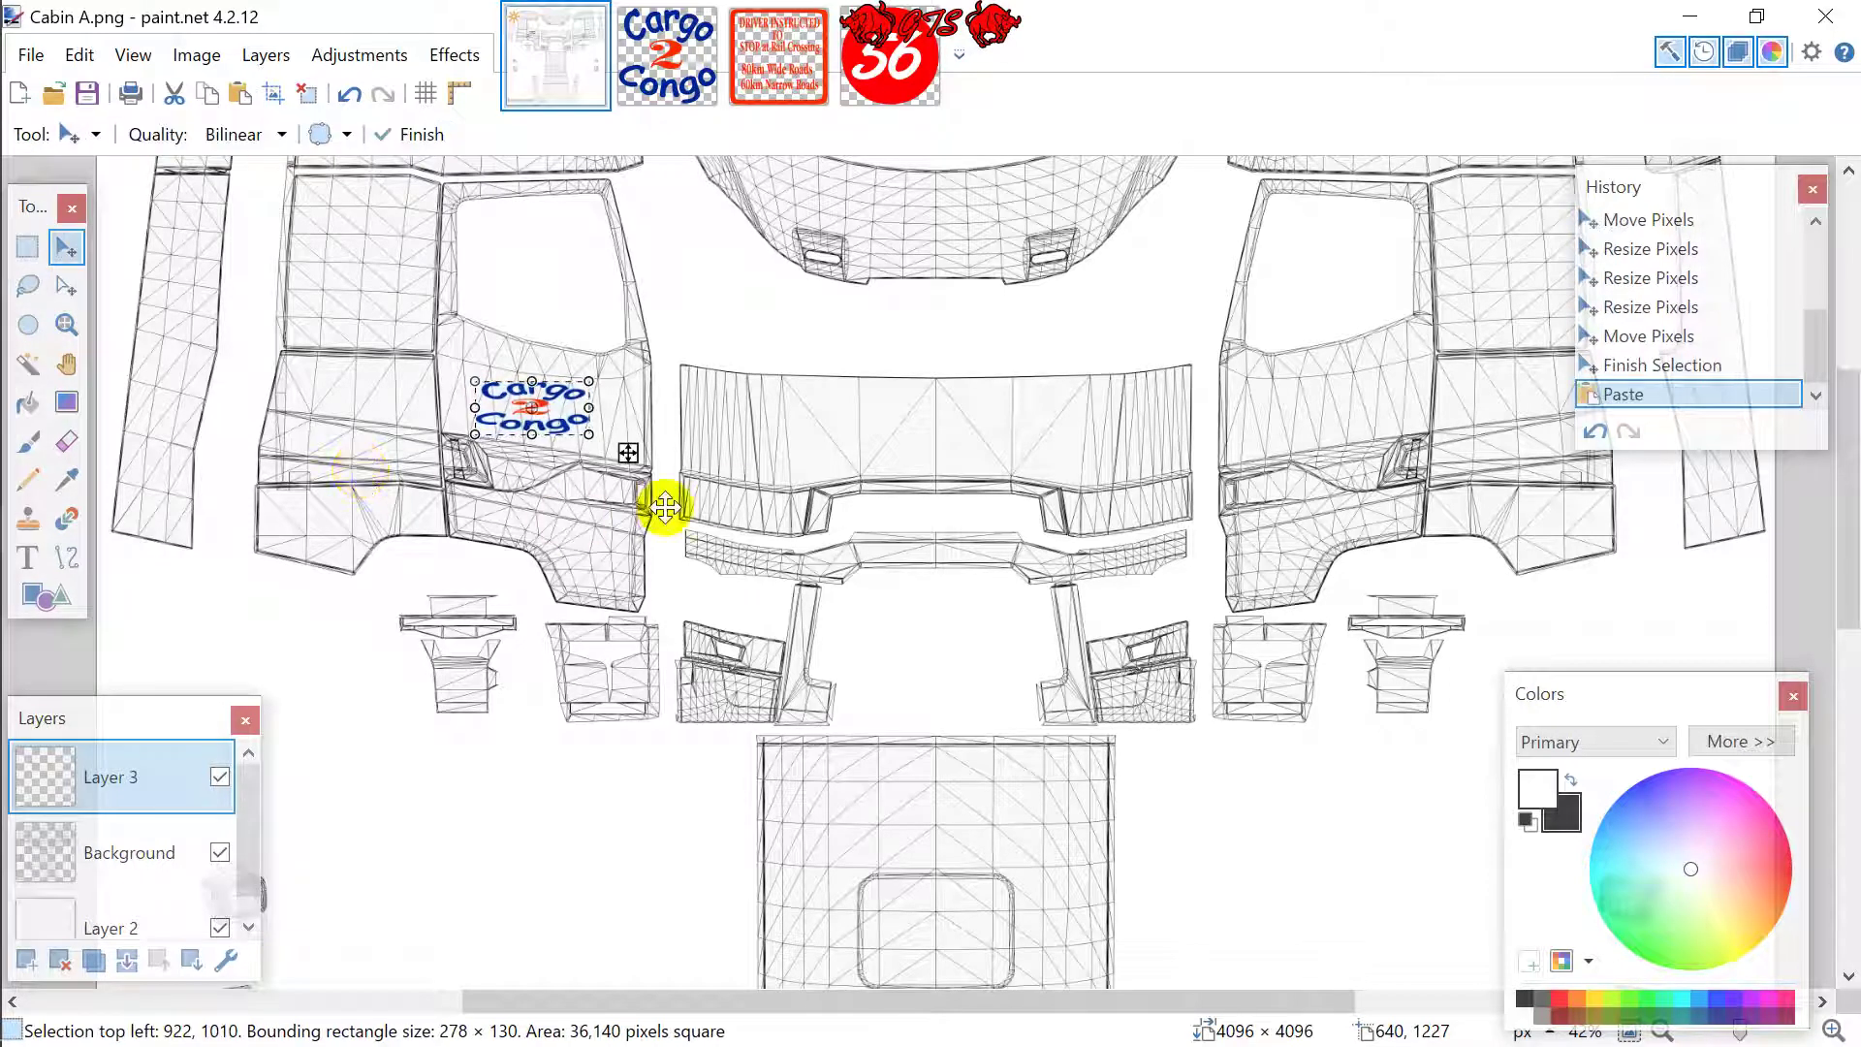
drag(632, 455, 1426, 455)
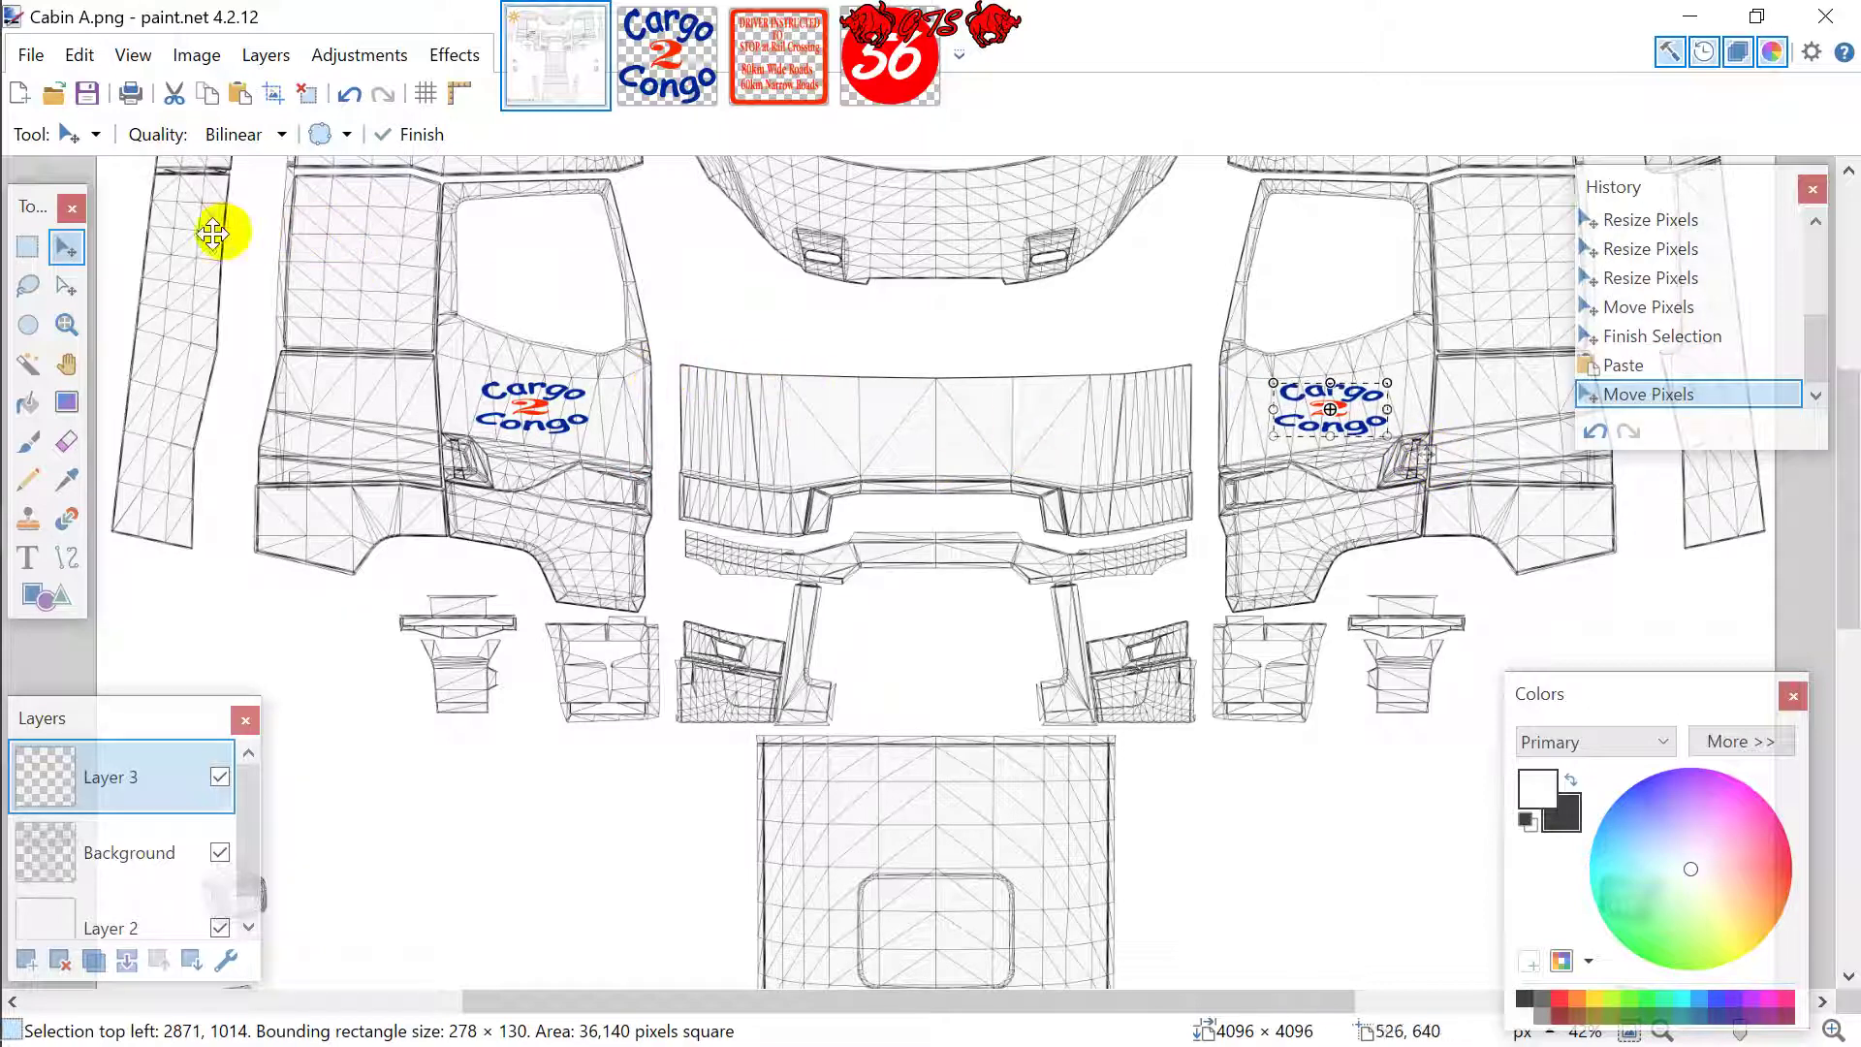
click(29, 247)
click(775, 56)
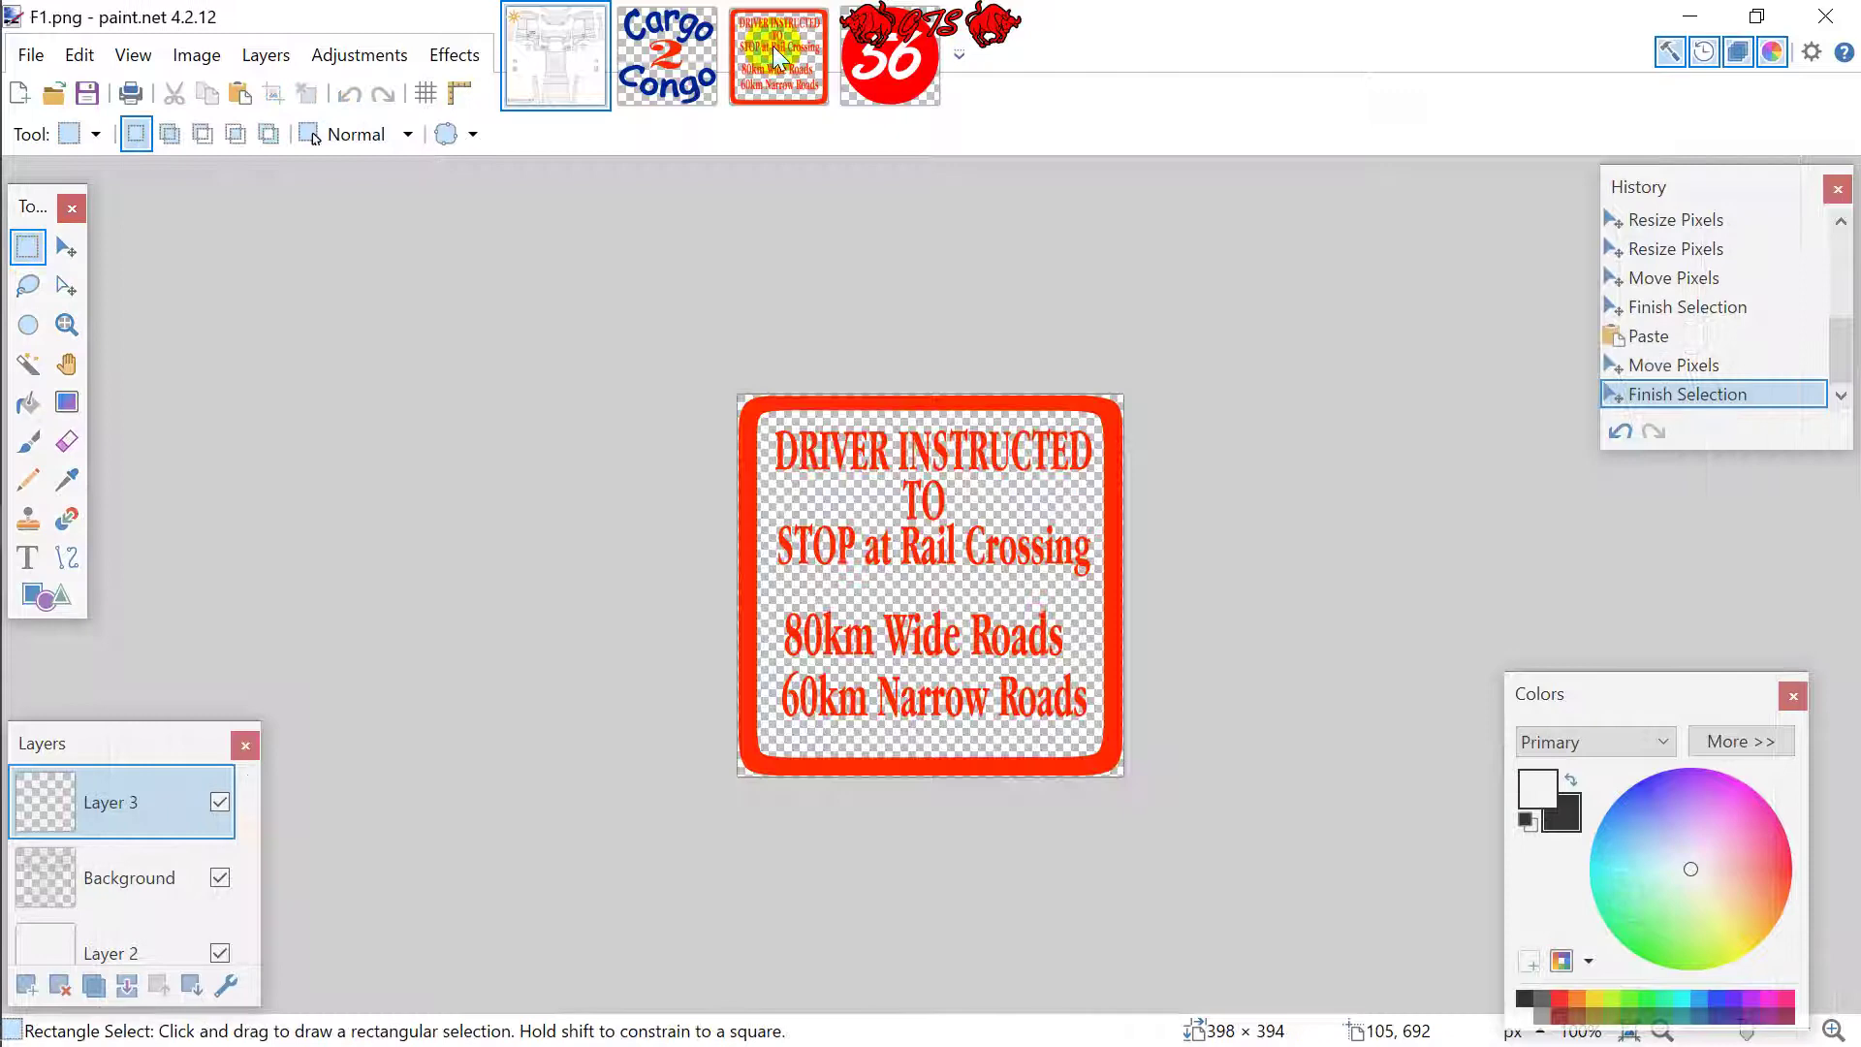
Select the whole F1 notice image and return to the Cabin A texture.
click(633, 349)
drag(1373, 891, 1377, 893)
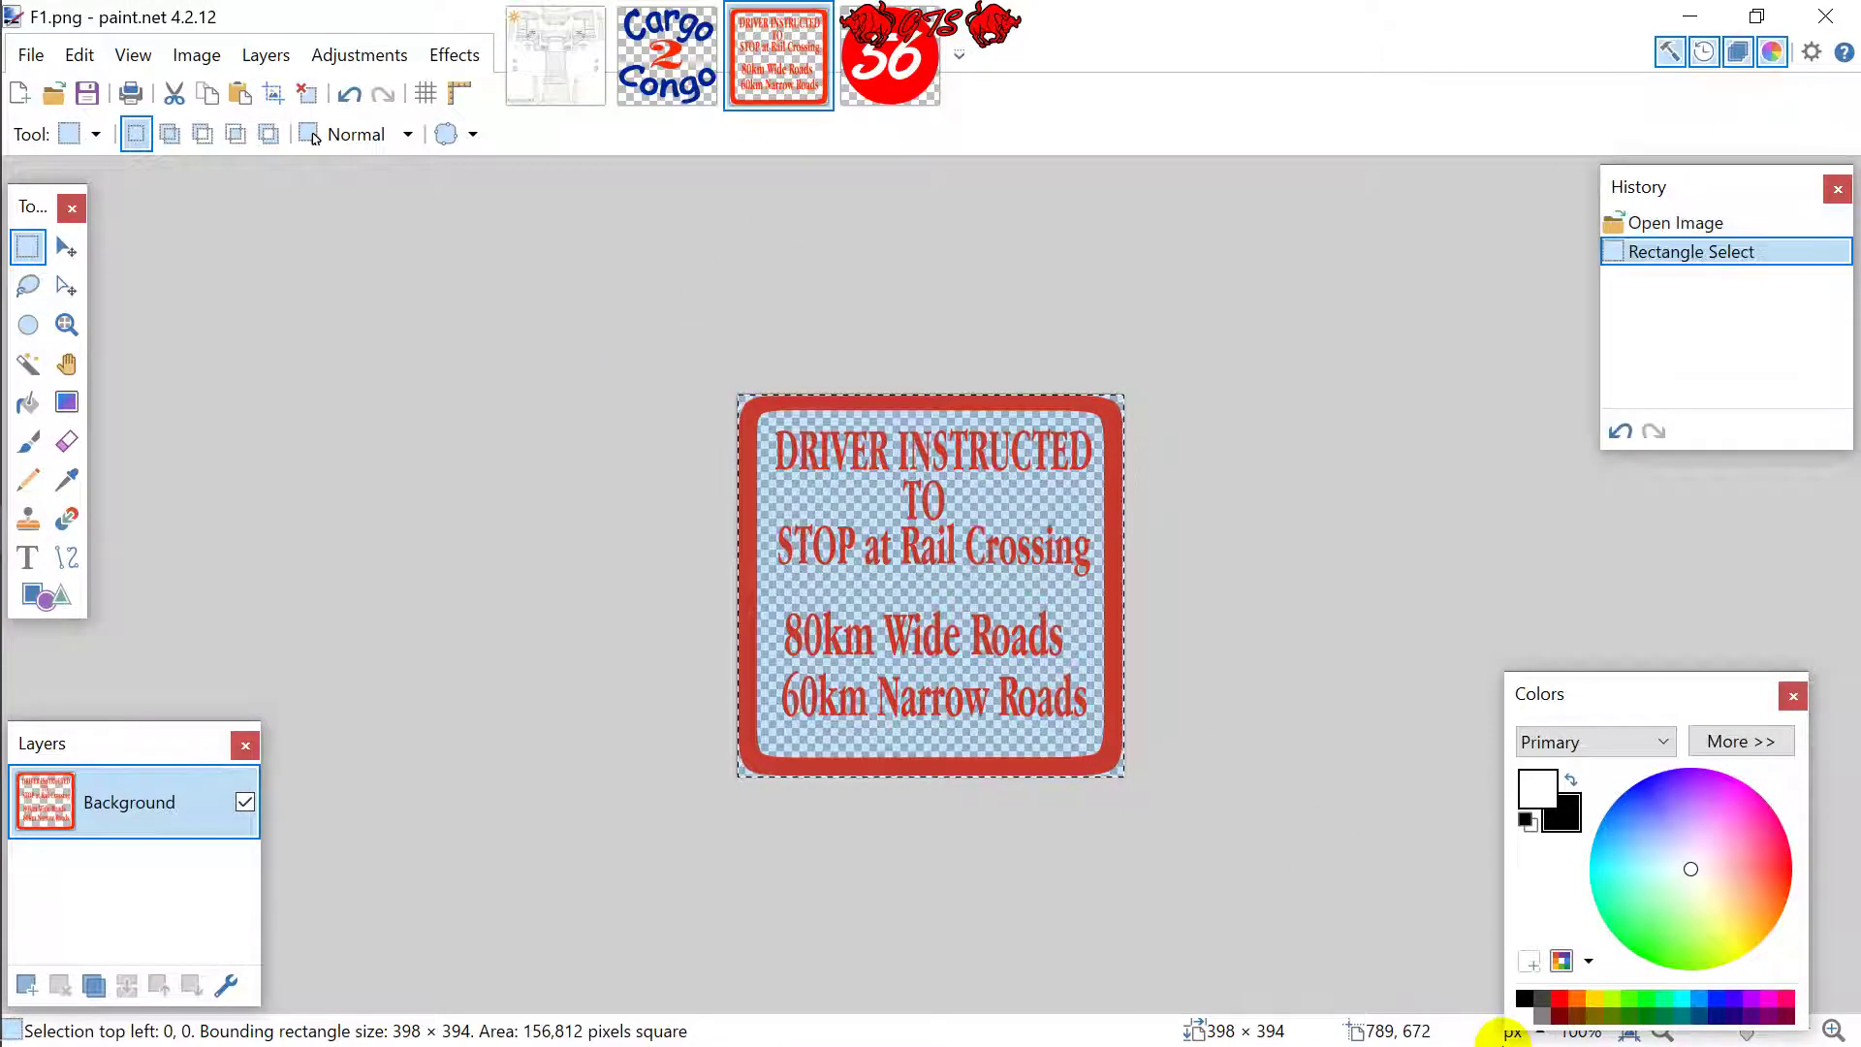
click(536, 50)
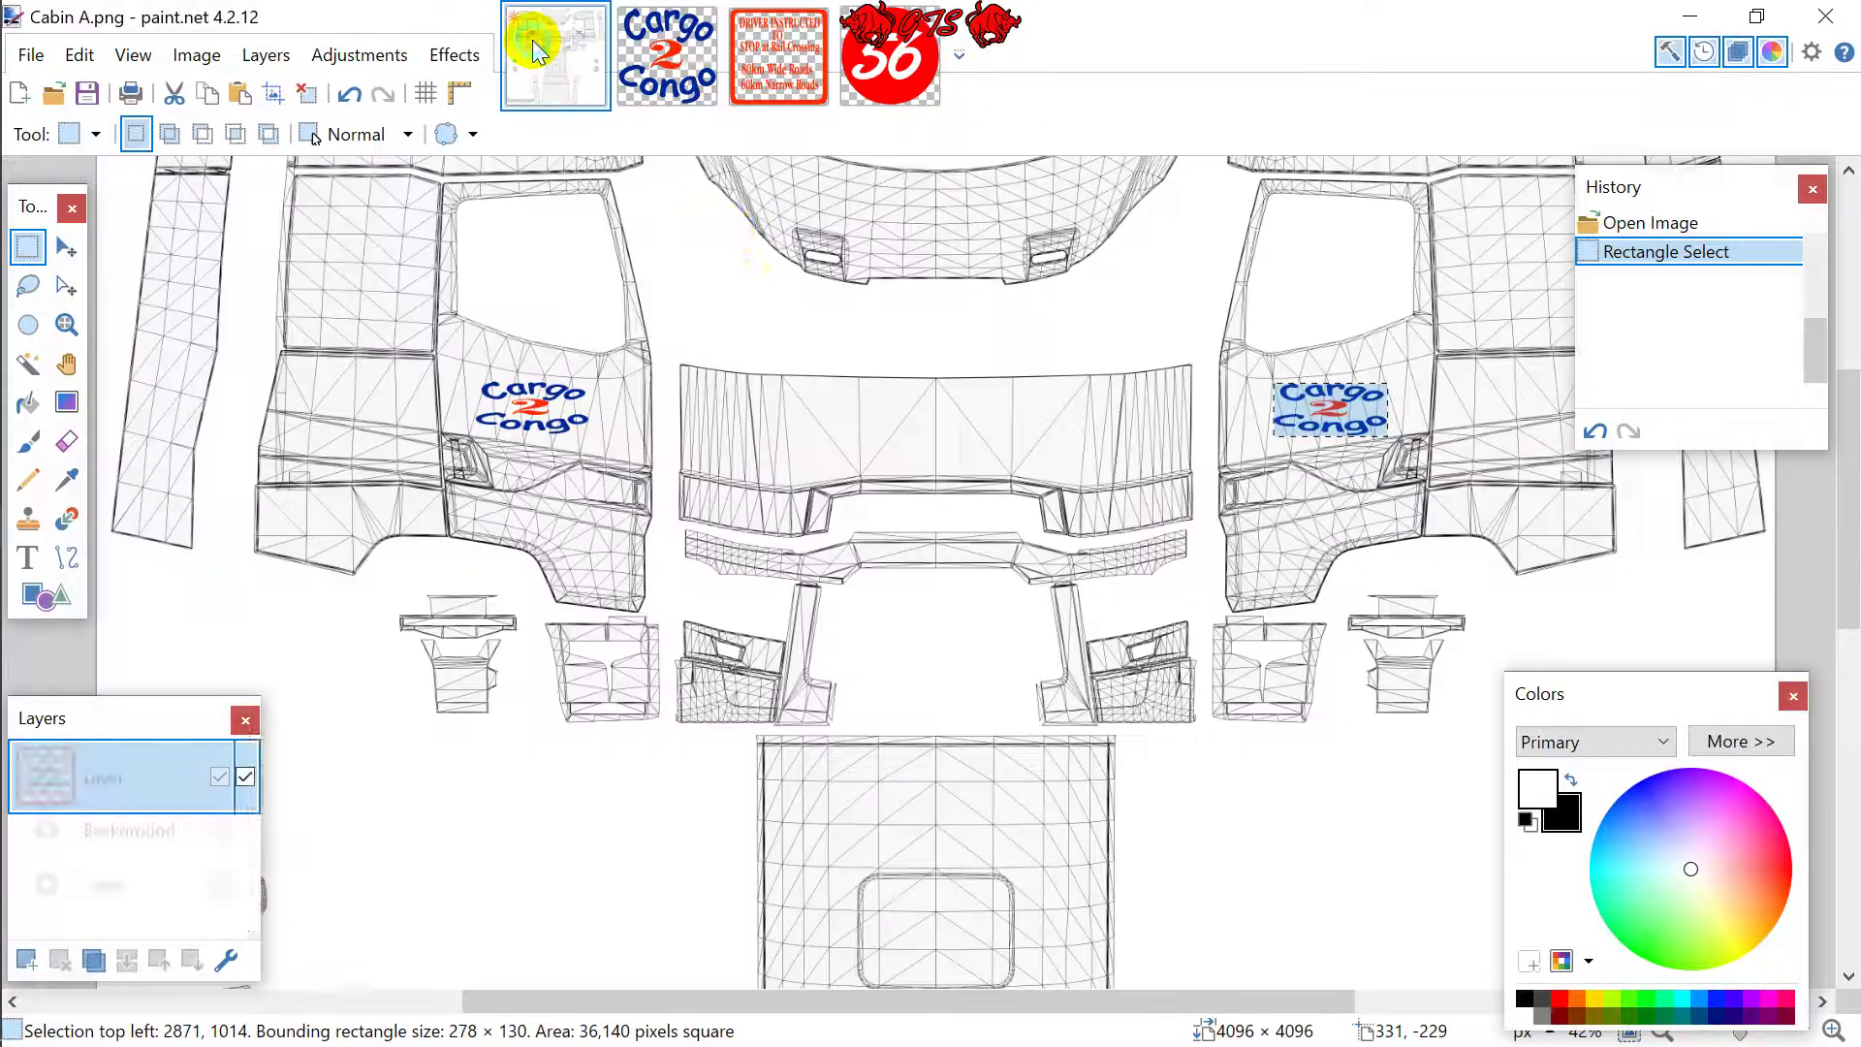
click(984, 393)
scroll(984, 393, up, 5)
scroll(983, 396, right, 3)
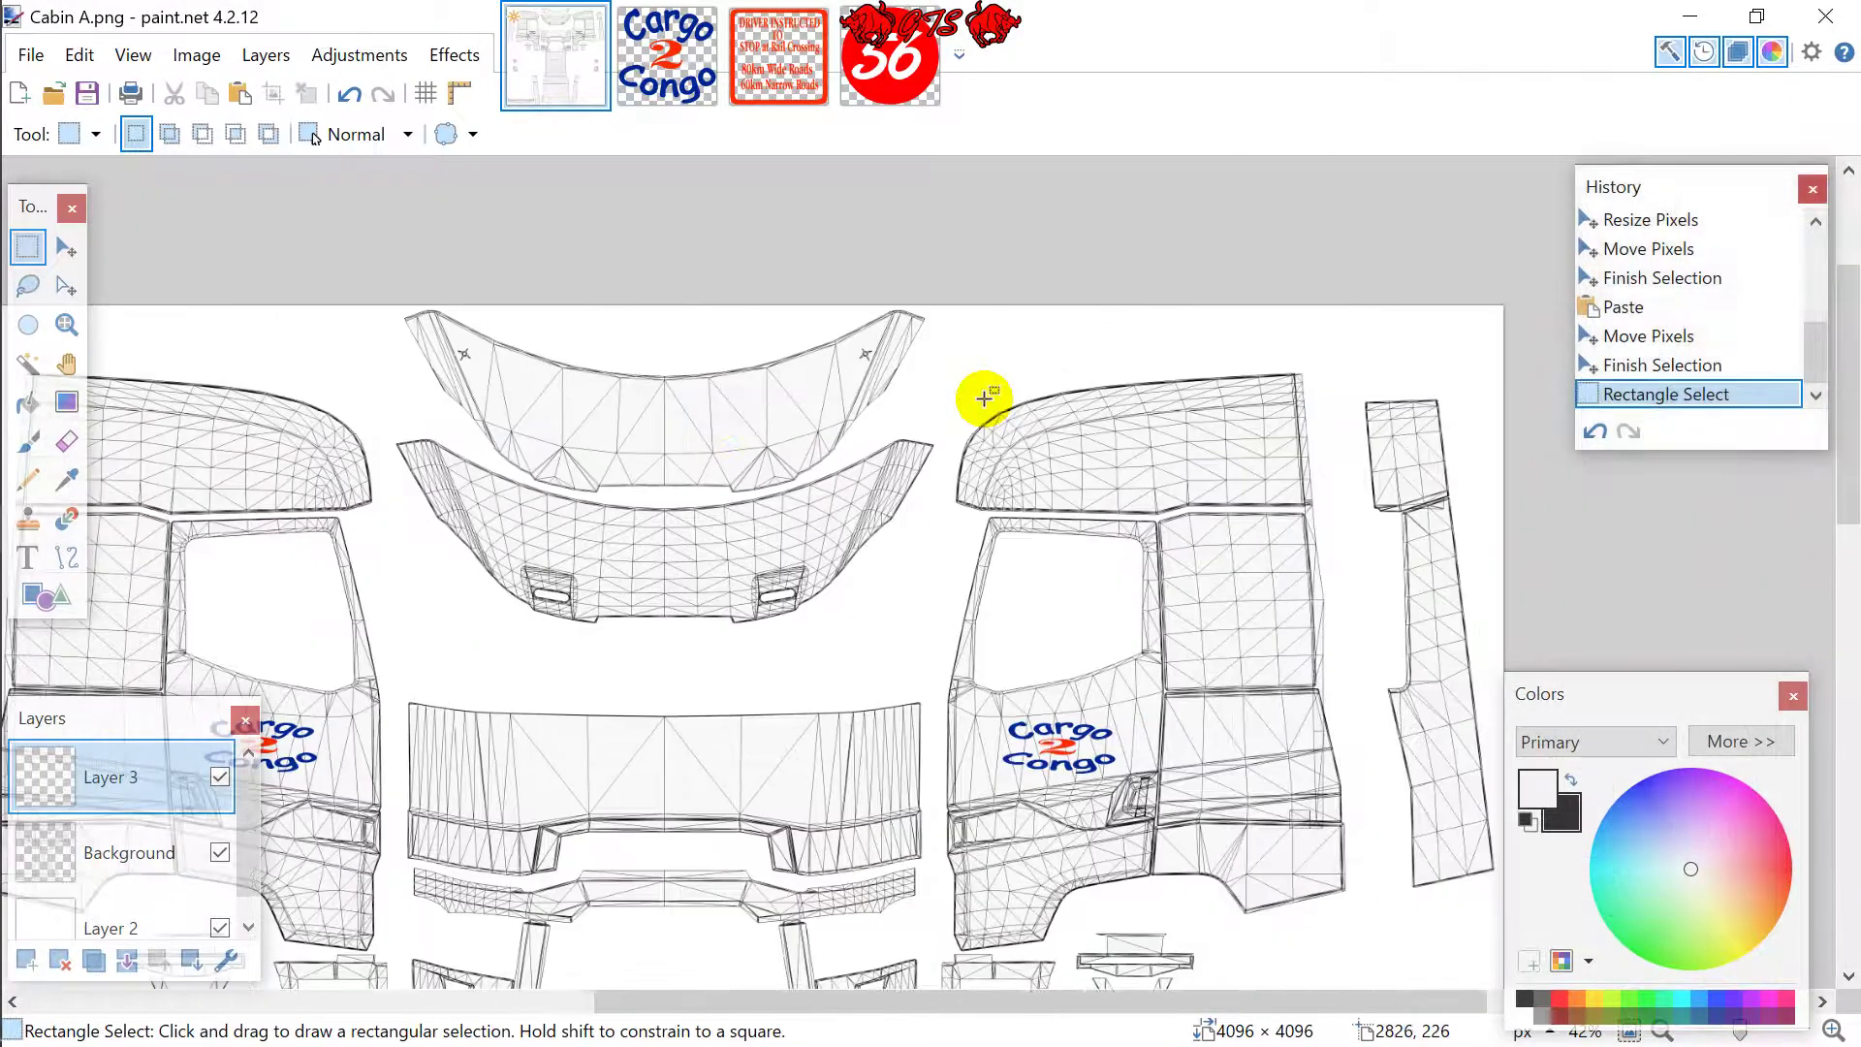
Paste the notice, shrink it, and place it on the right cab side above the door logo.
key(ctrl+v)
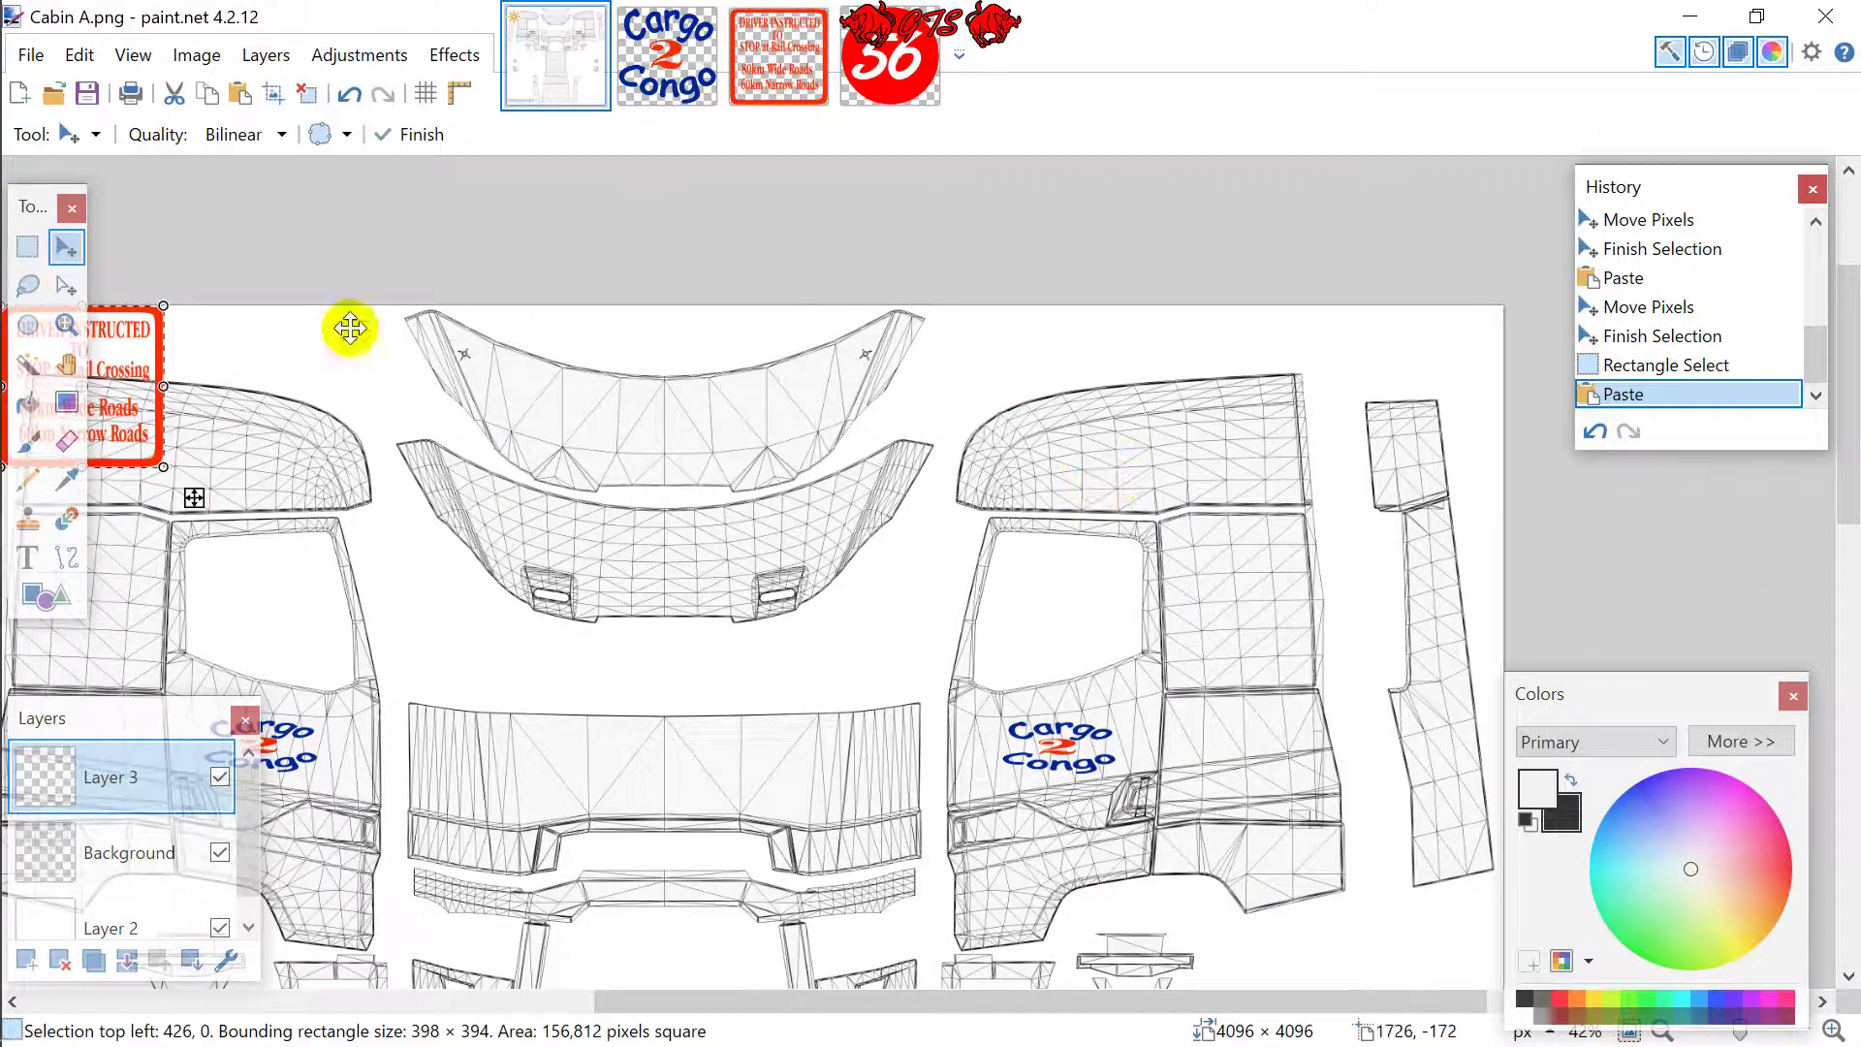
drag(197, 494, 1352, 670)
drag(1317, 486, 1238, 543)
mouse_move(1263, 672)
mouse_down()
mouse_move(1304, 673)
mouse_move(1289, 684)
mouse_up()
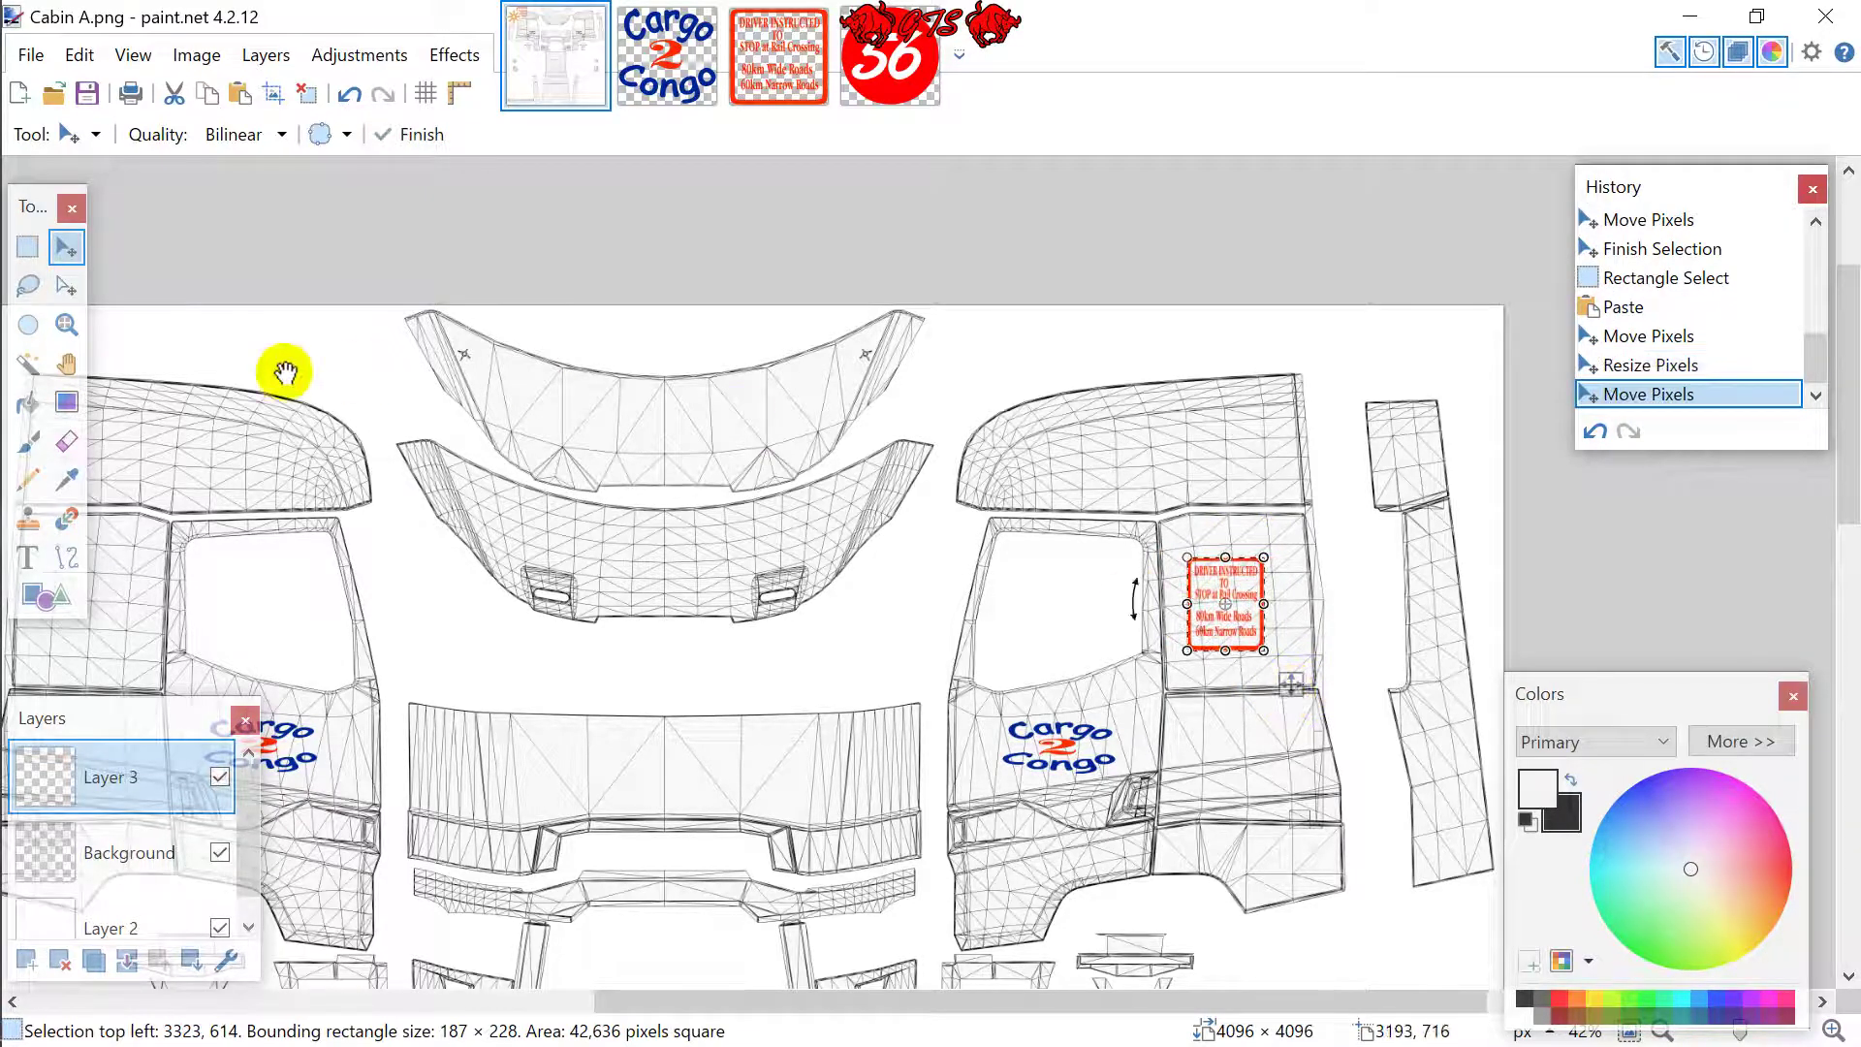
click(26, 247)
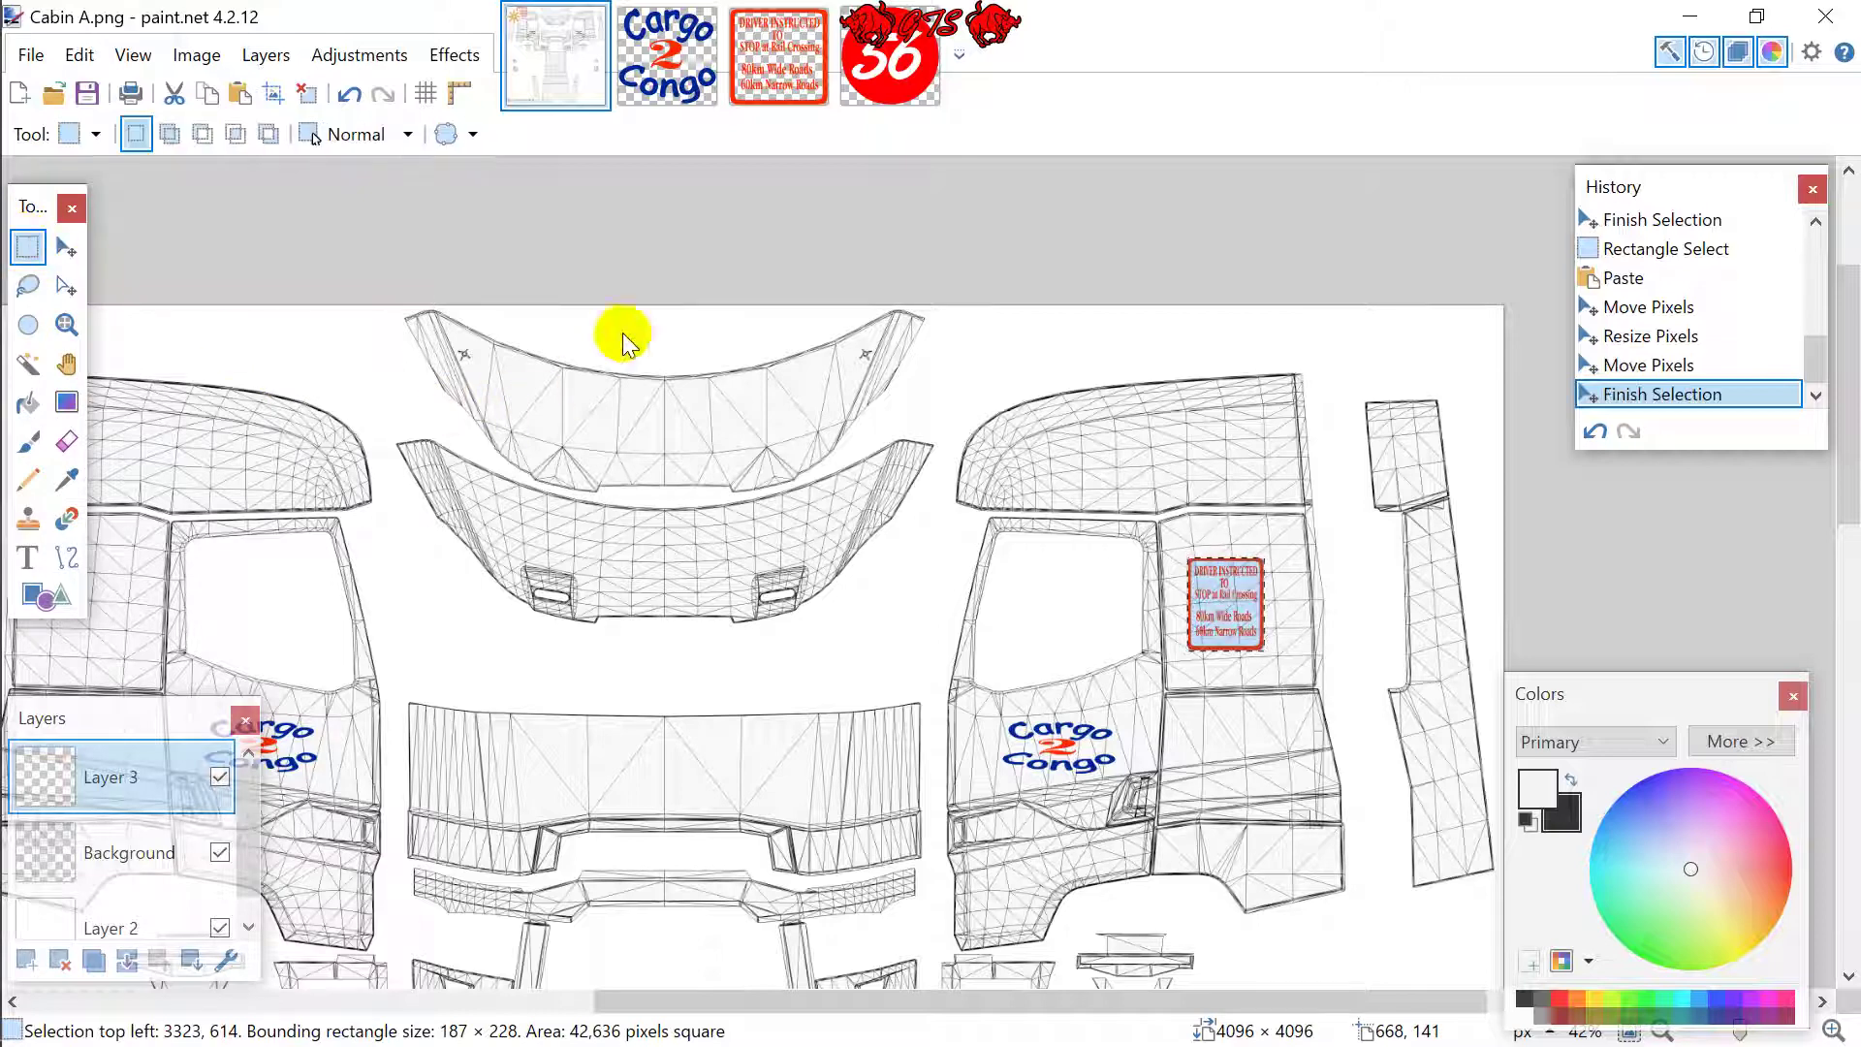
Clear the selection and select the entire 56 number image.
click(960, 465)
click(888, 66)
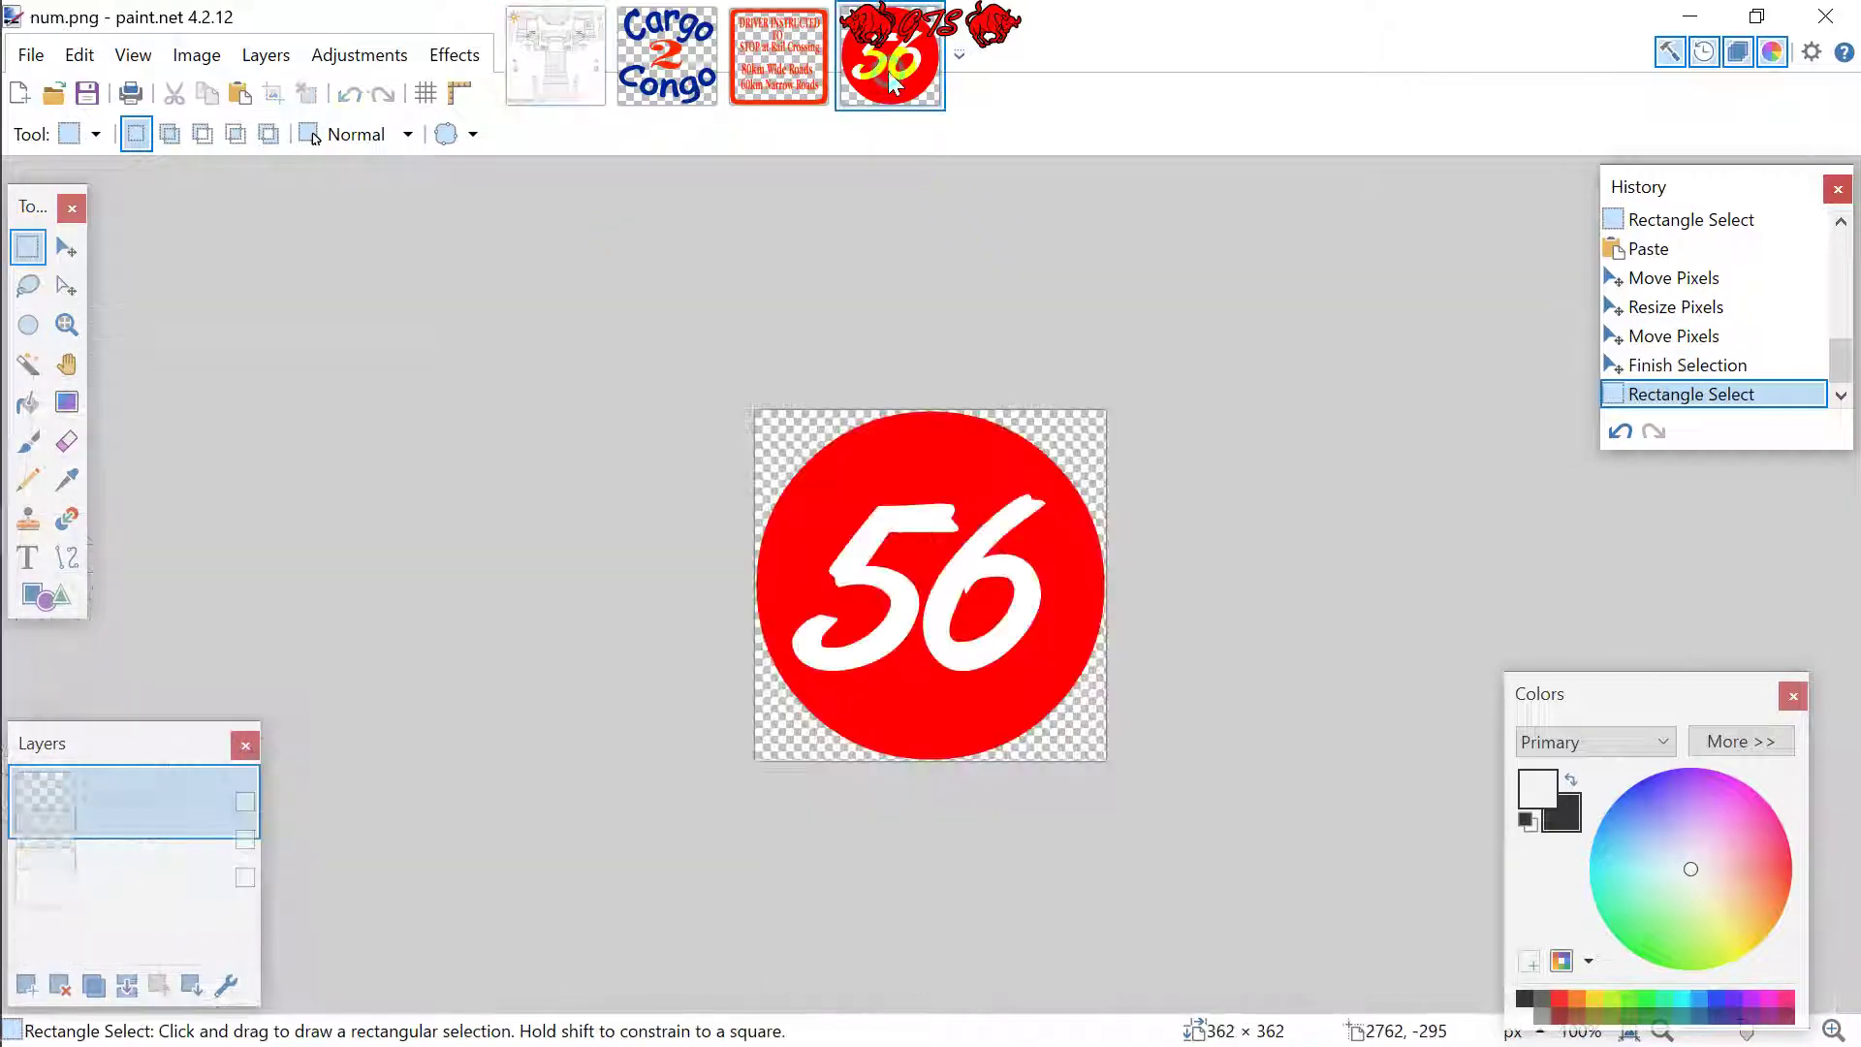
drag(665, 382, 1547, 1042)
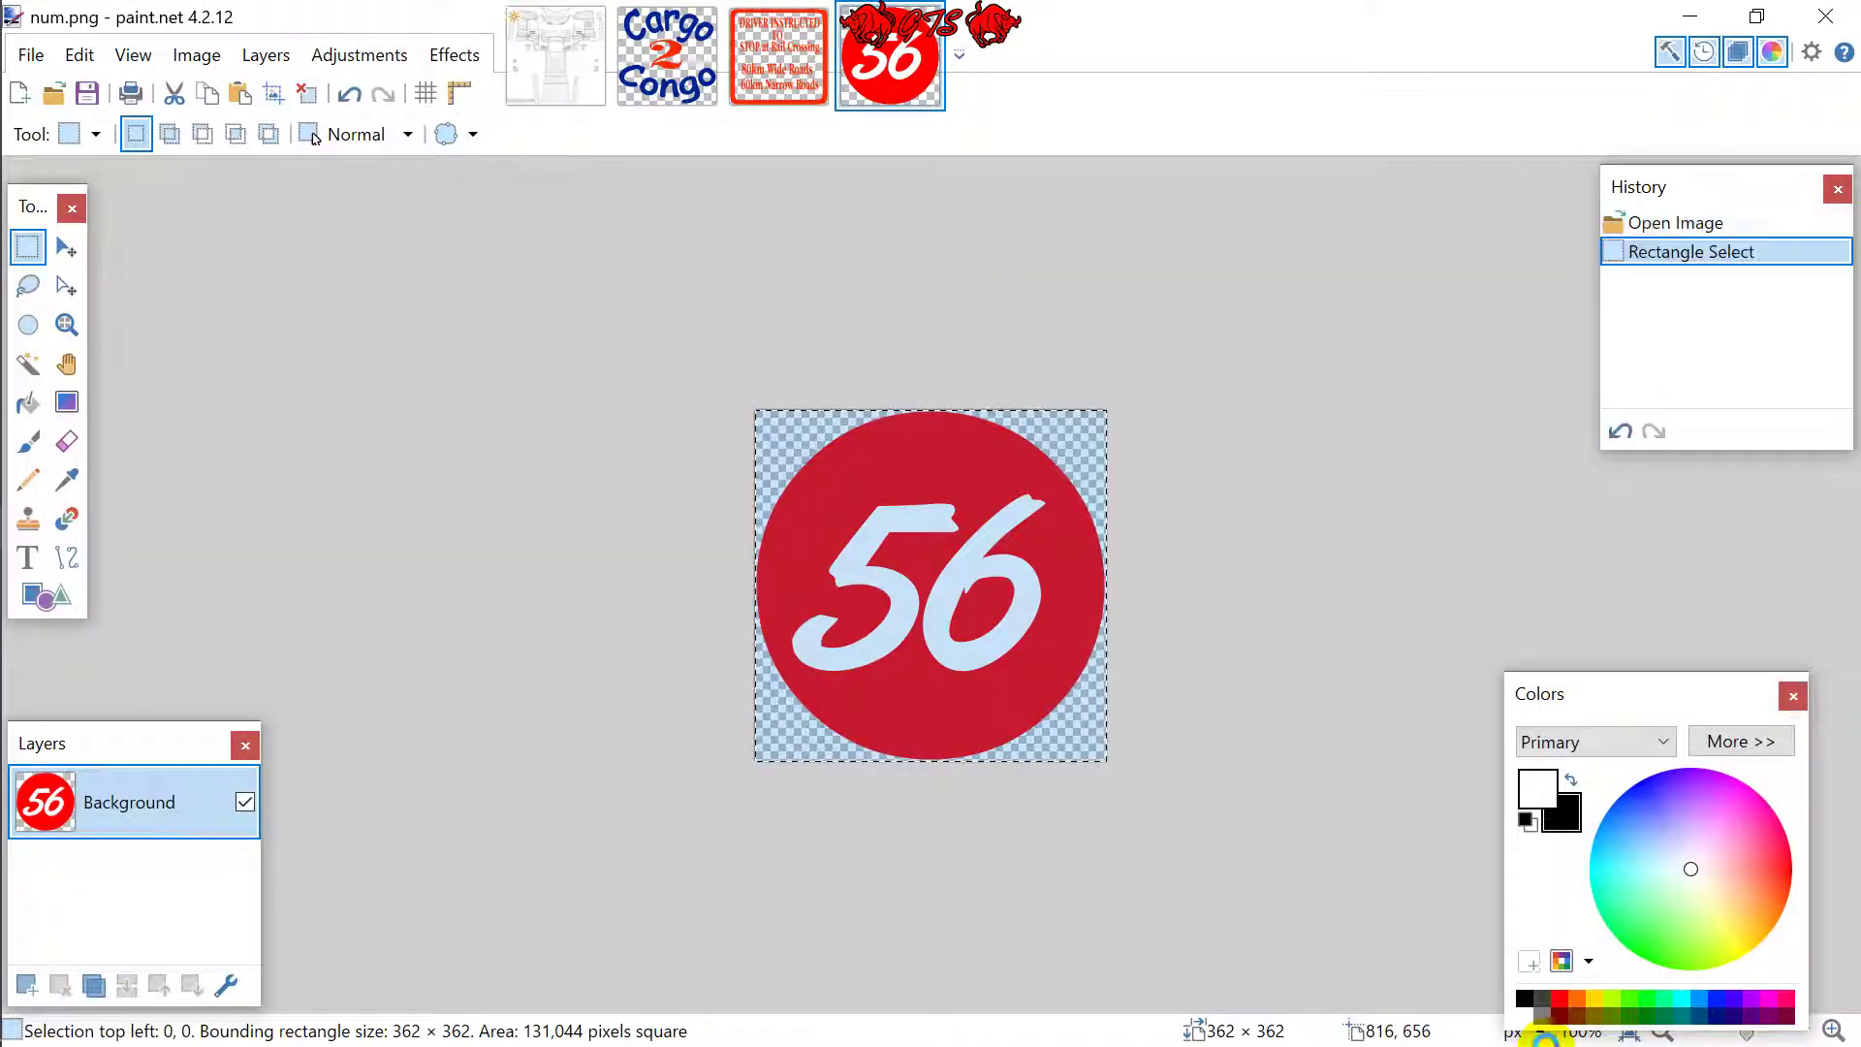
Paste the 56 decal, narrowed, onto the right side of the cabin's front panel.
click(578, 54)
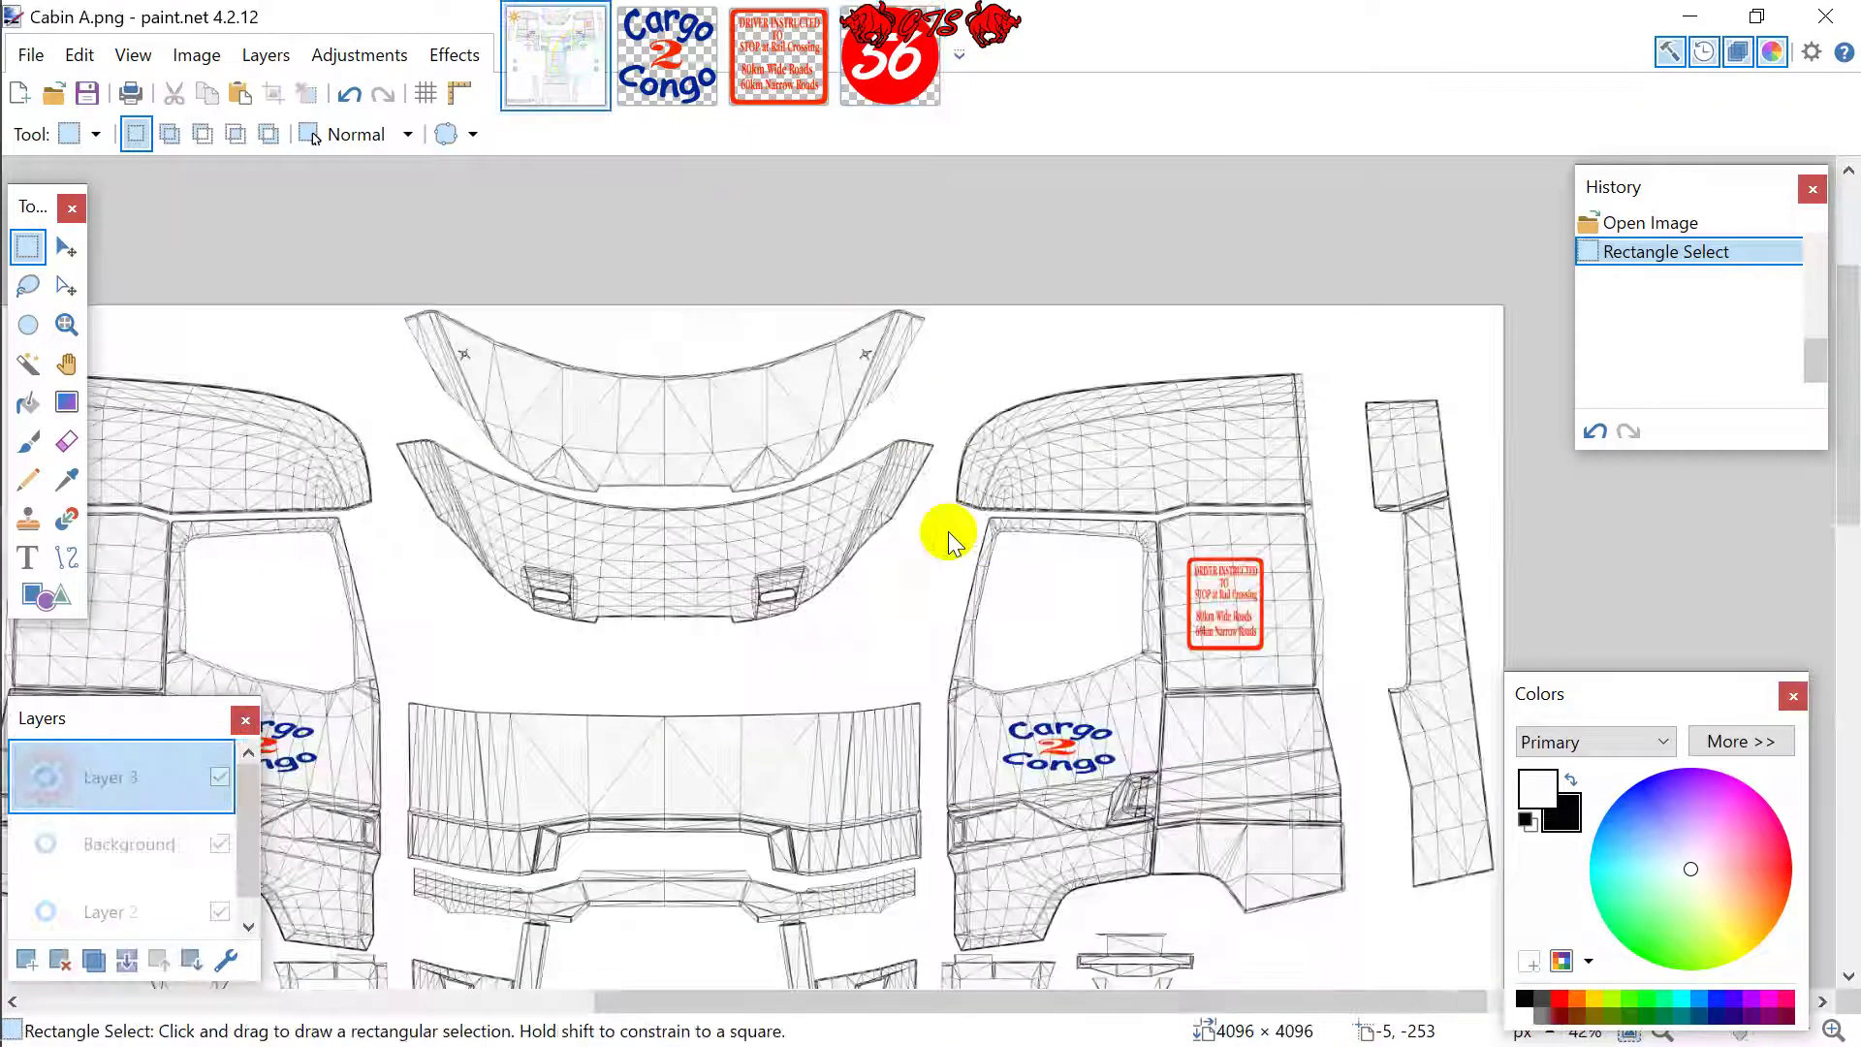
scroll(776, 457, down, 3)
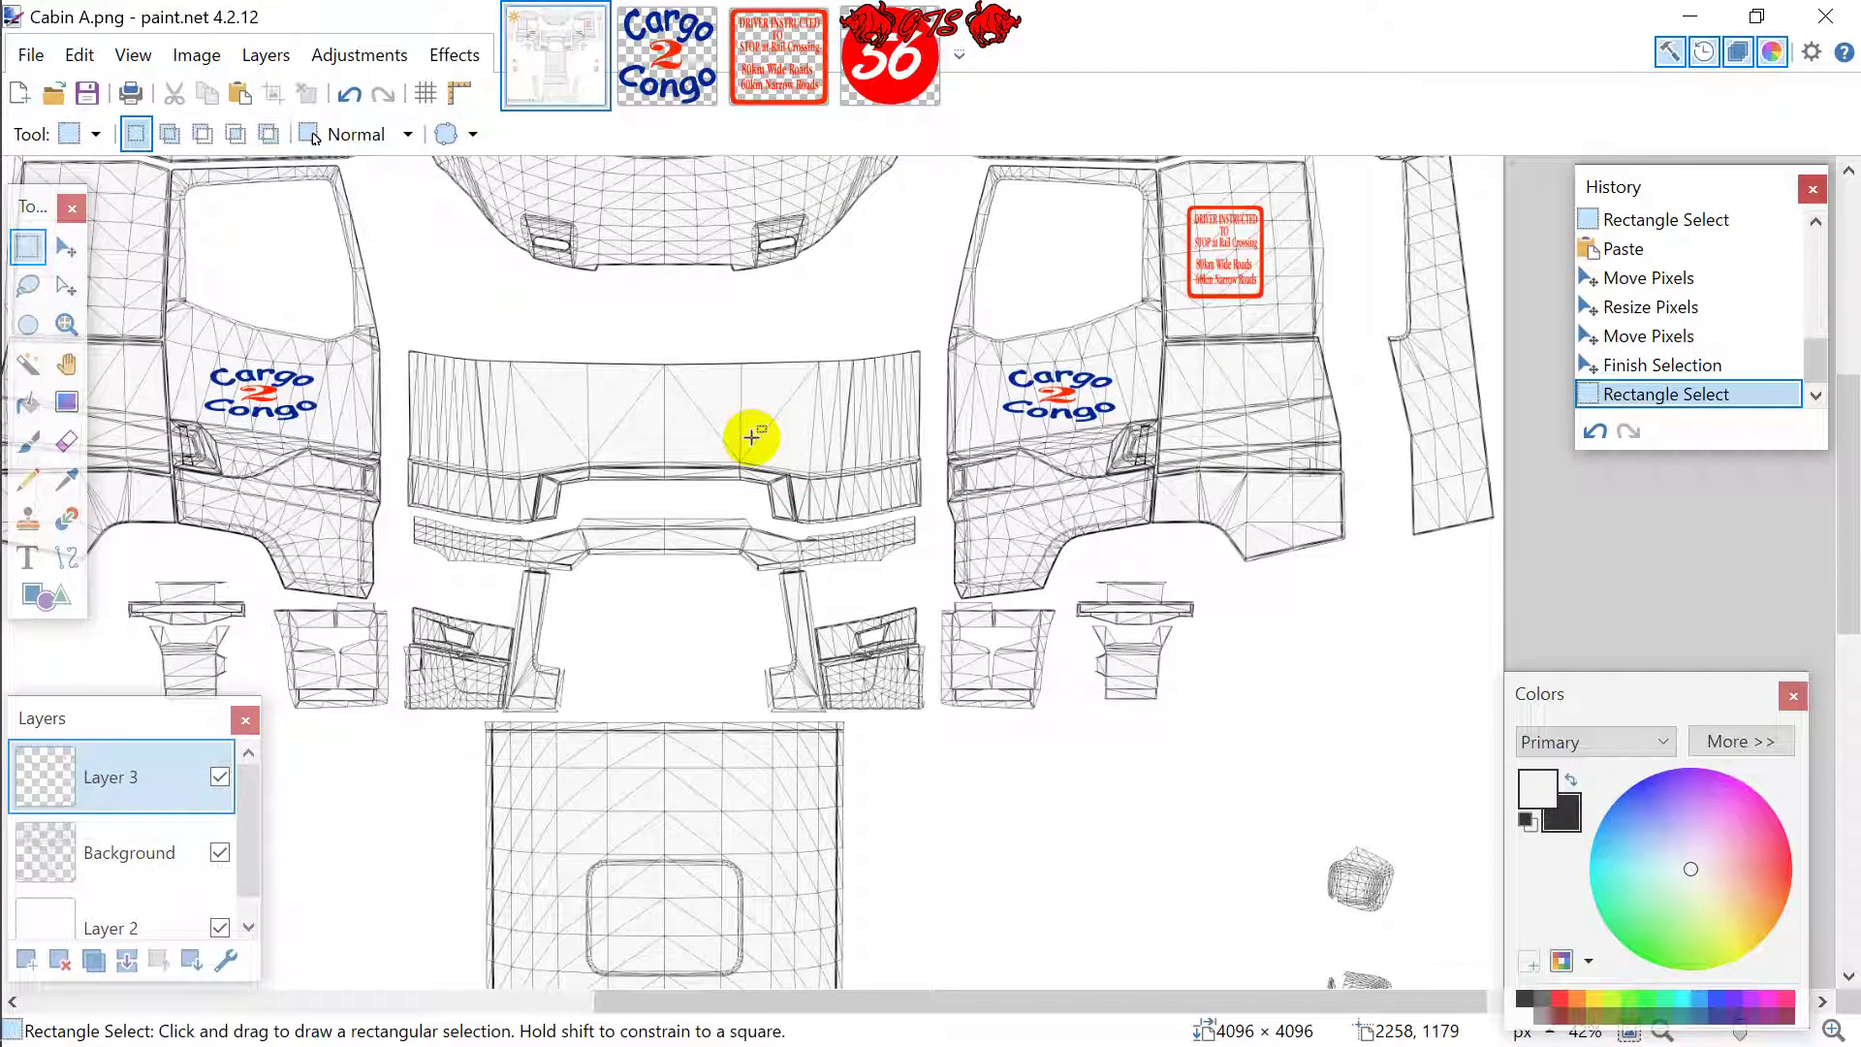
key(ctrl+v)
drag(456, 323, 738, 420)
drag(776, 510, 913, 468)
scroll(862, 402, up, 1)
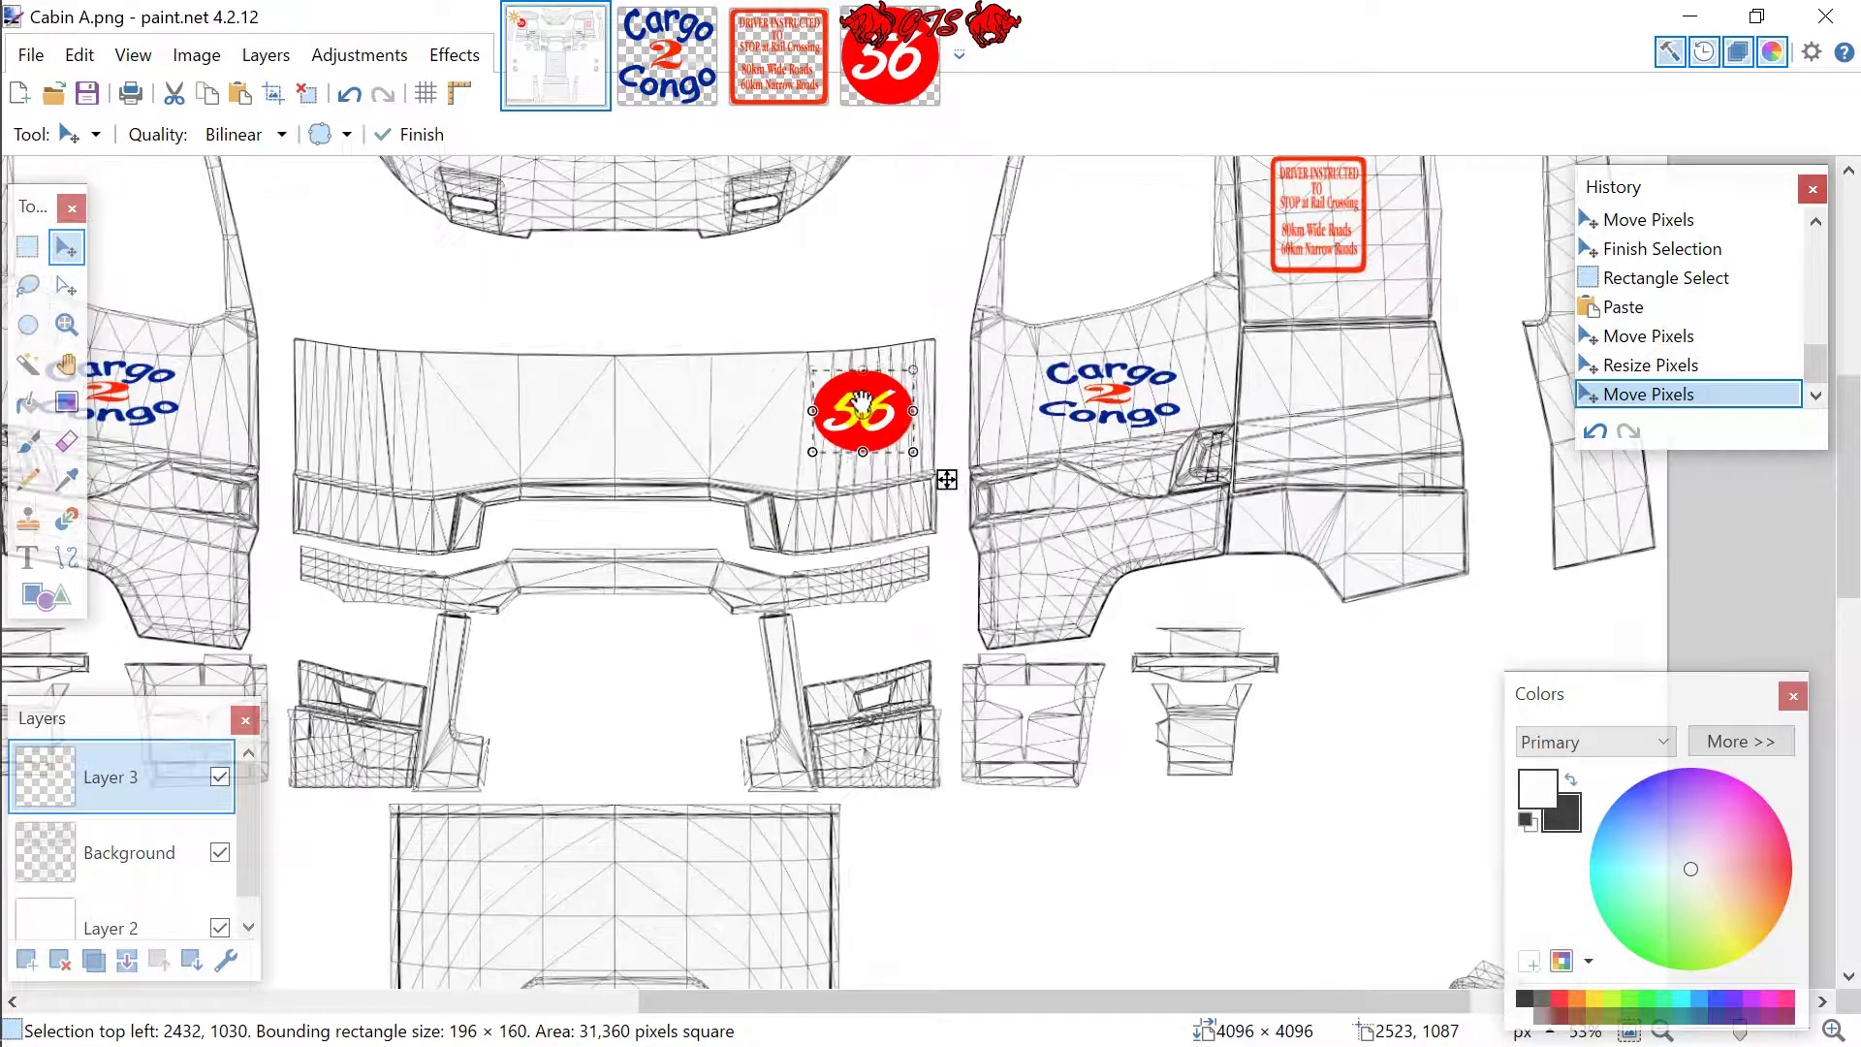
scroll(843, 407, up, 1)
drag(746, 531, 826, 503)
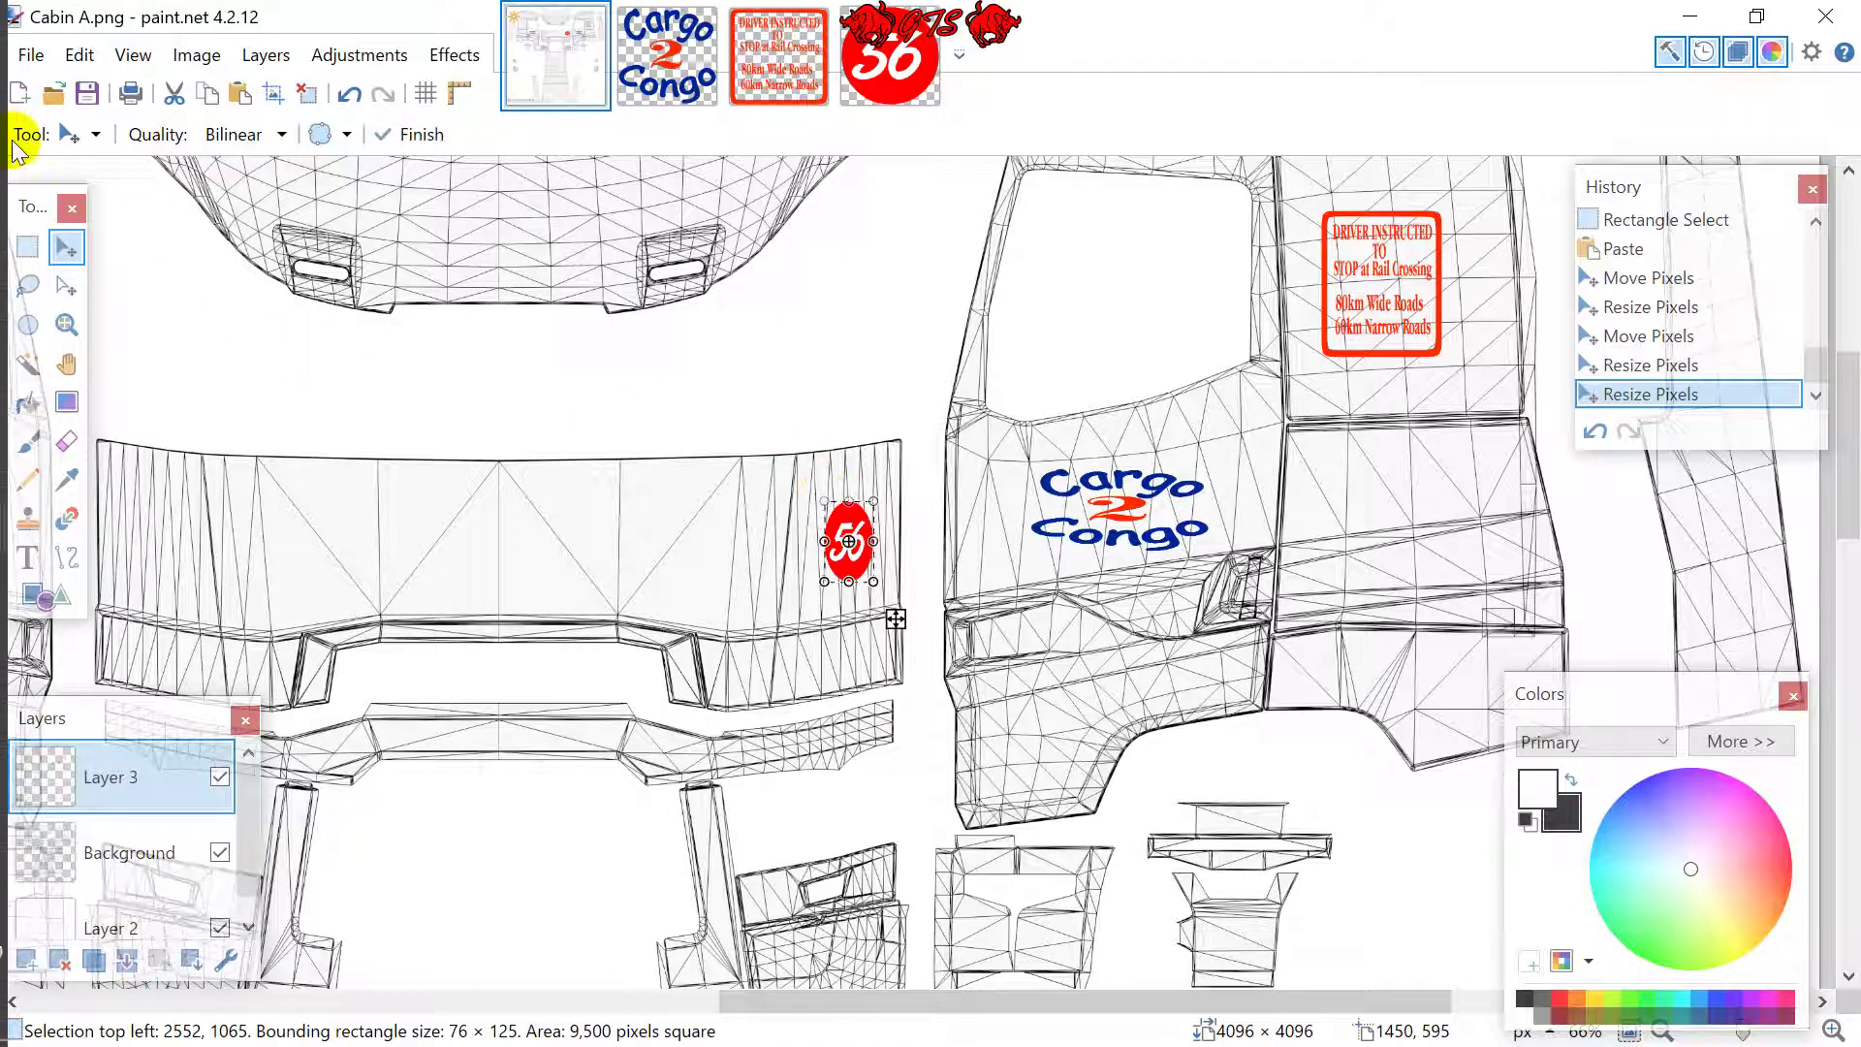
click(27, 246)
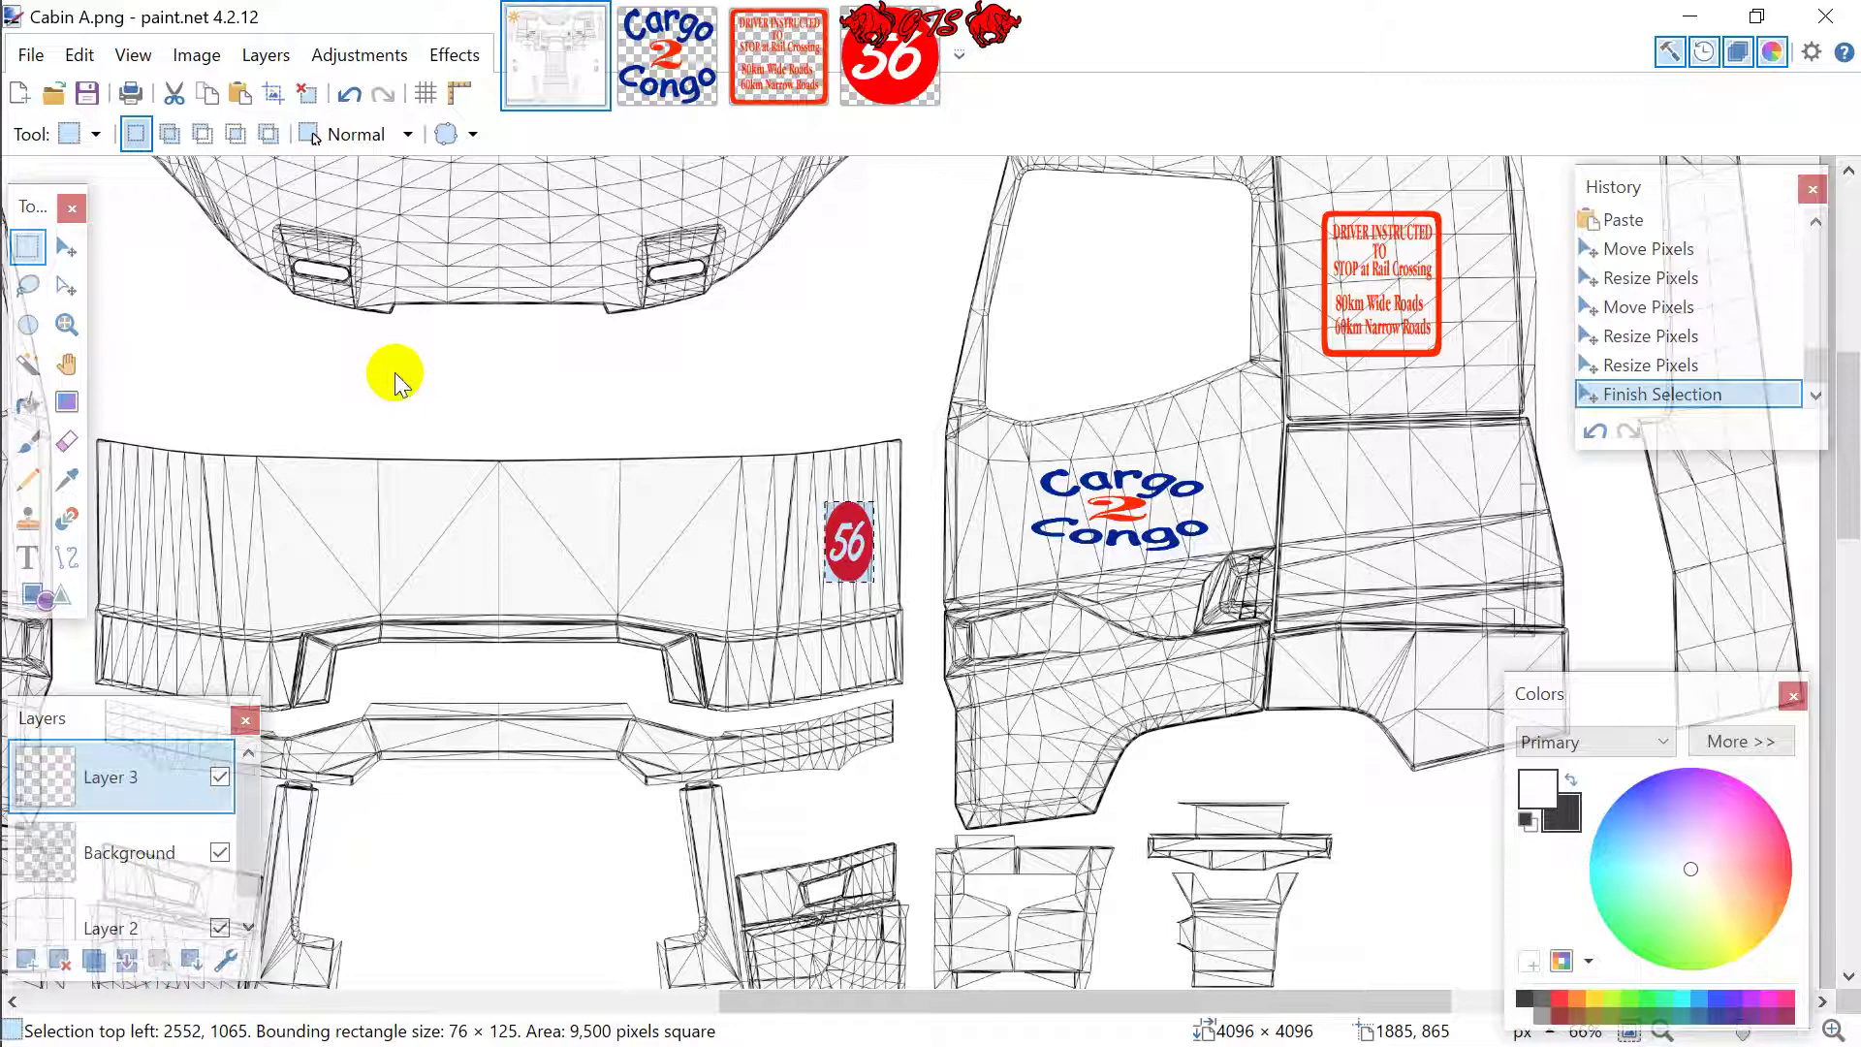
Paste a second 56 decal onto the front panel's left side.
key(ctrl+v)
drag(885, 615, 874, 616)
drag(456, 595, 194, 608)
click(27, 247)
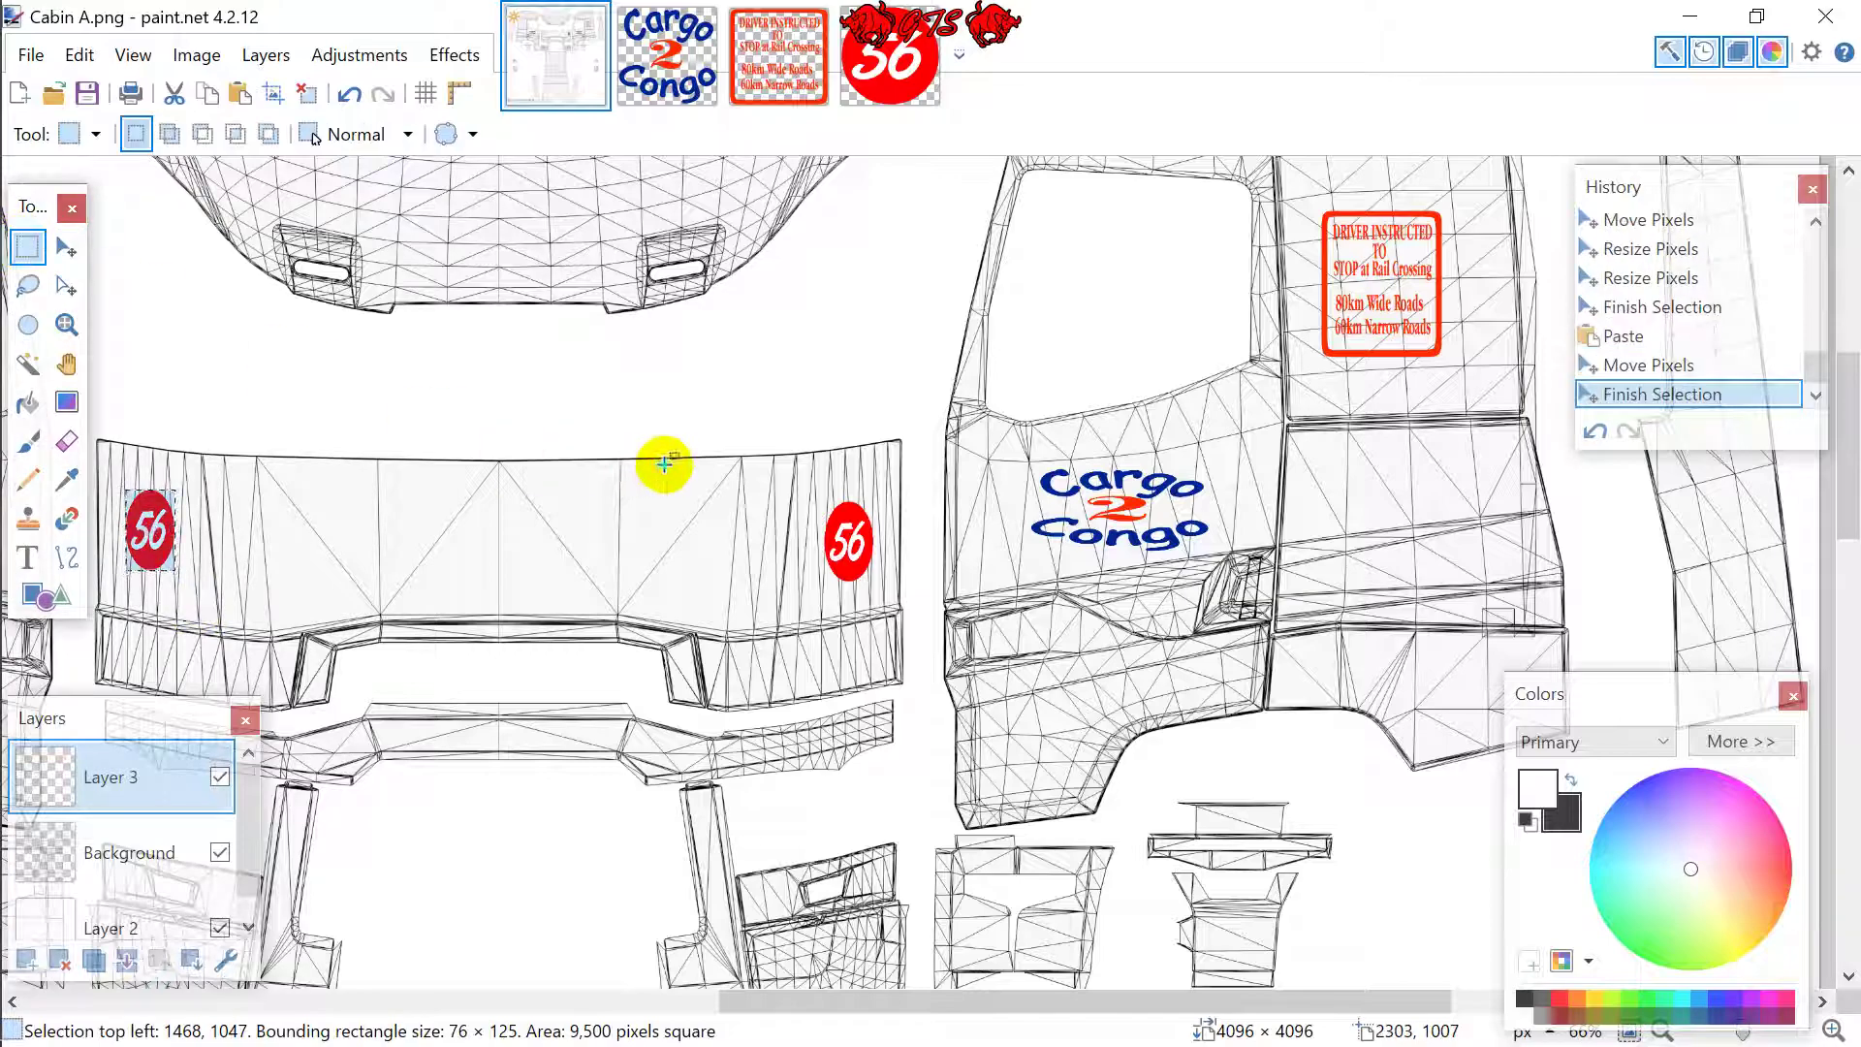
click(664, 464)
scroll(664, 464, down, 4)
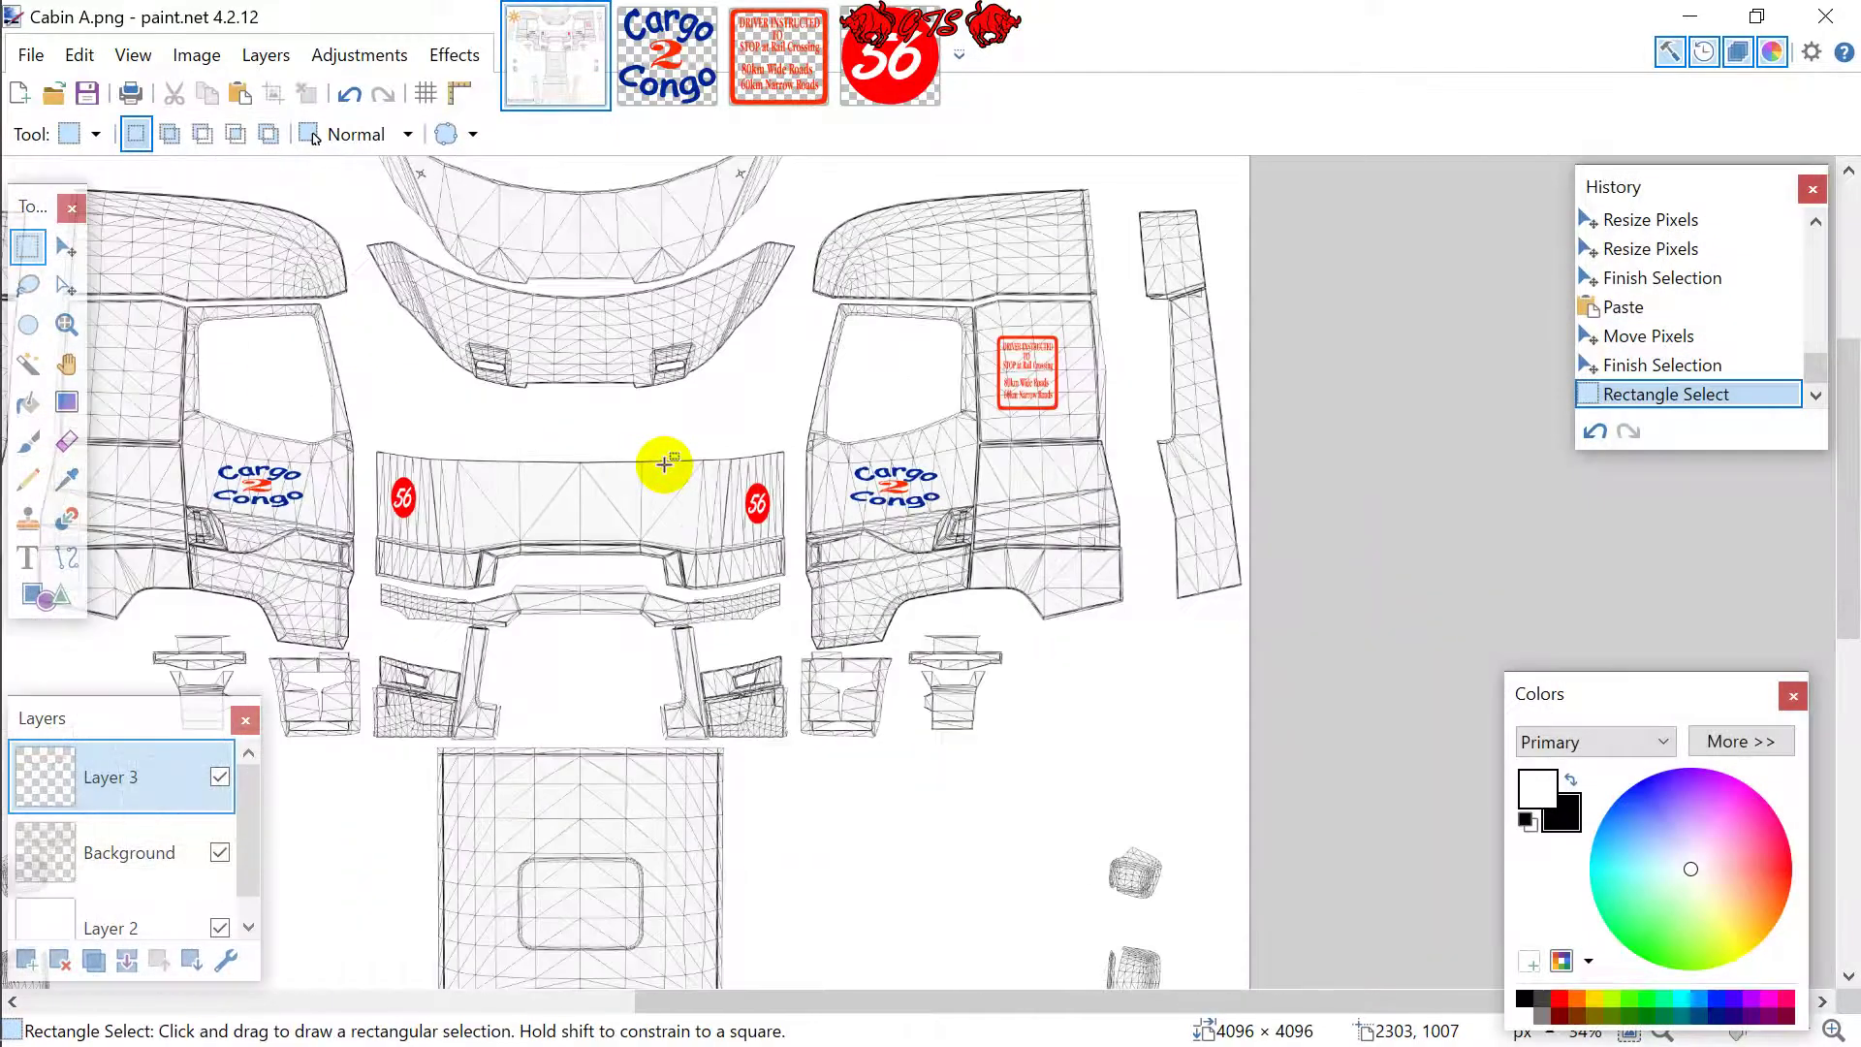
Review the placed decals and hide the wireframe Background layer.
scroll(663, 465, left, 3)
scroll(663, 464, down, 6)
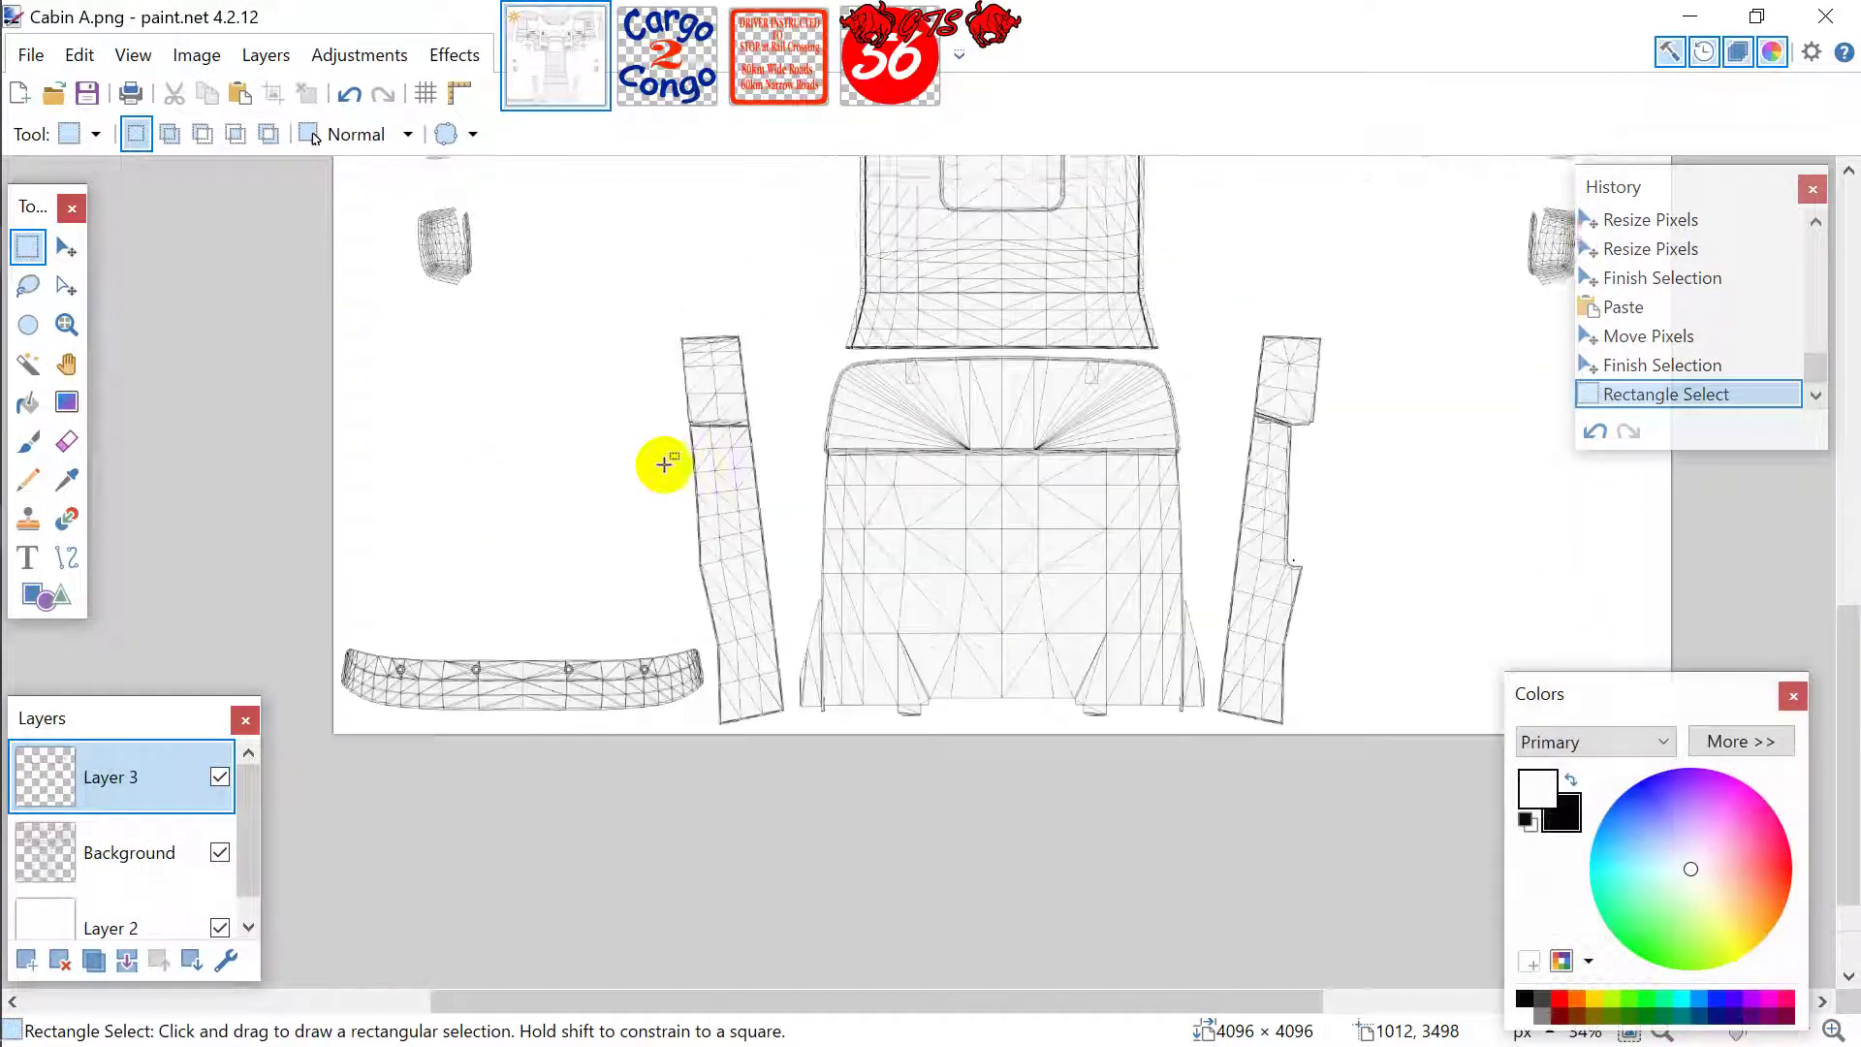
scroll(663, 464, up, 1)
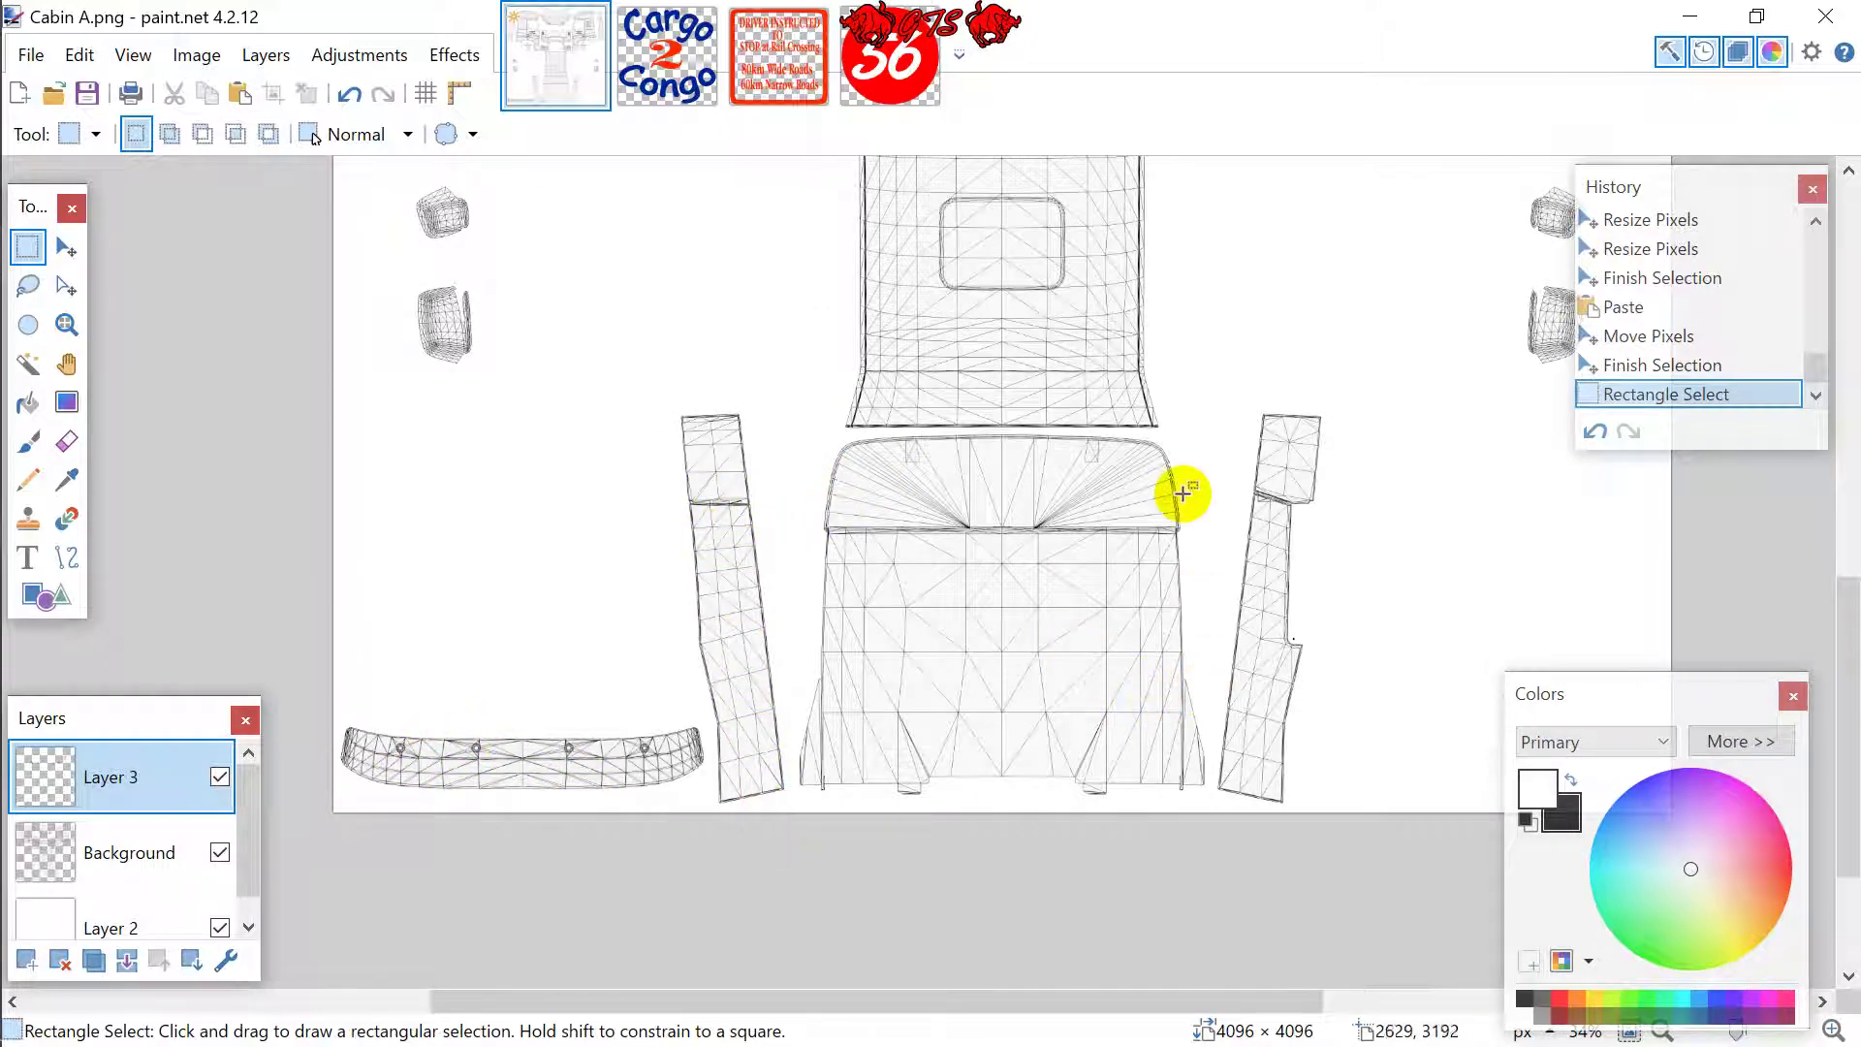
scroll(1182, 493, up, 2)
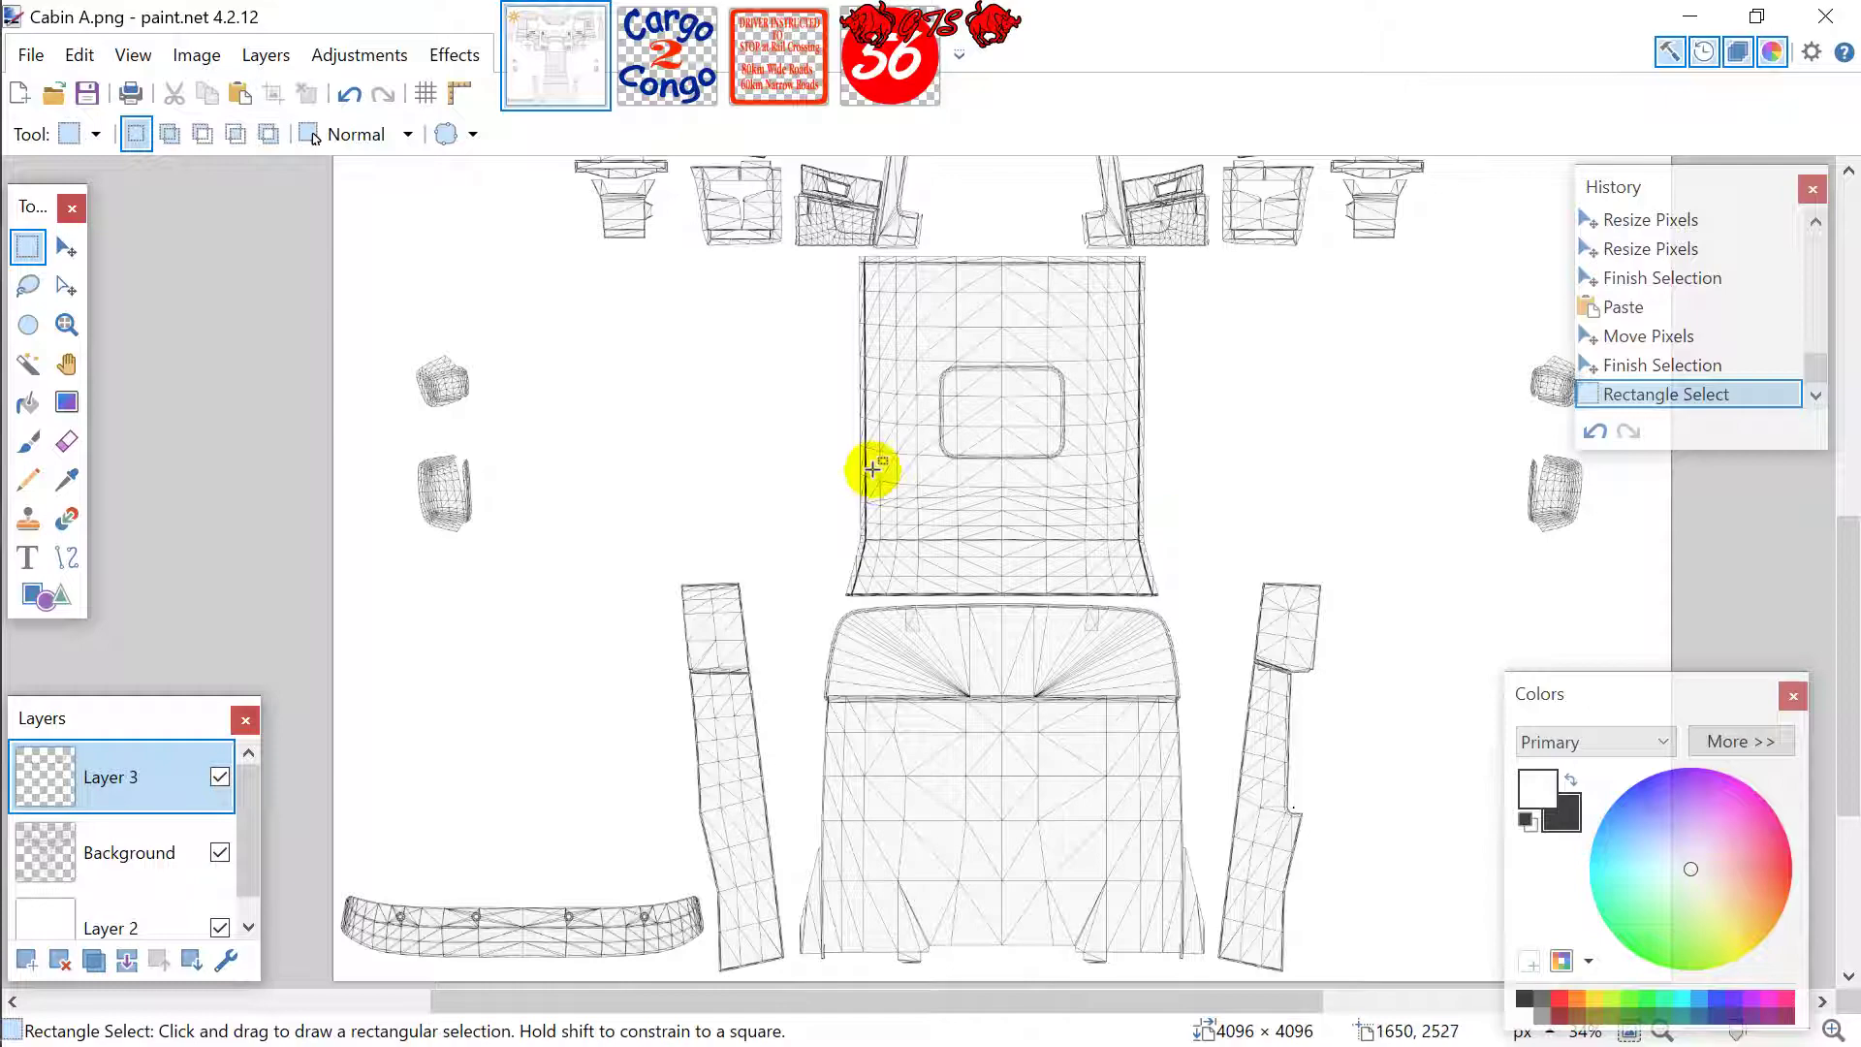
scroll(873, 469, up, 3)
scroll(872, 469, up, 4)
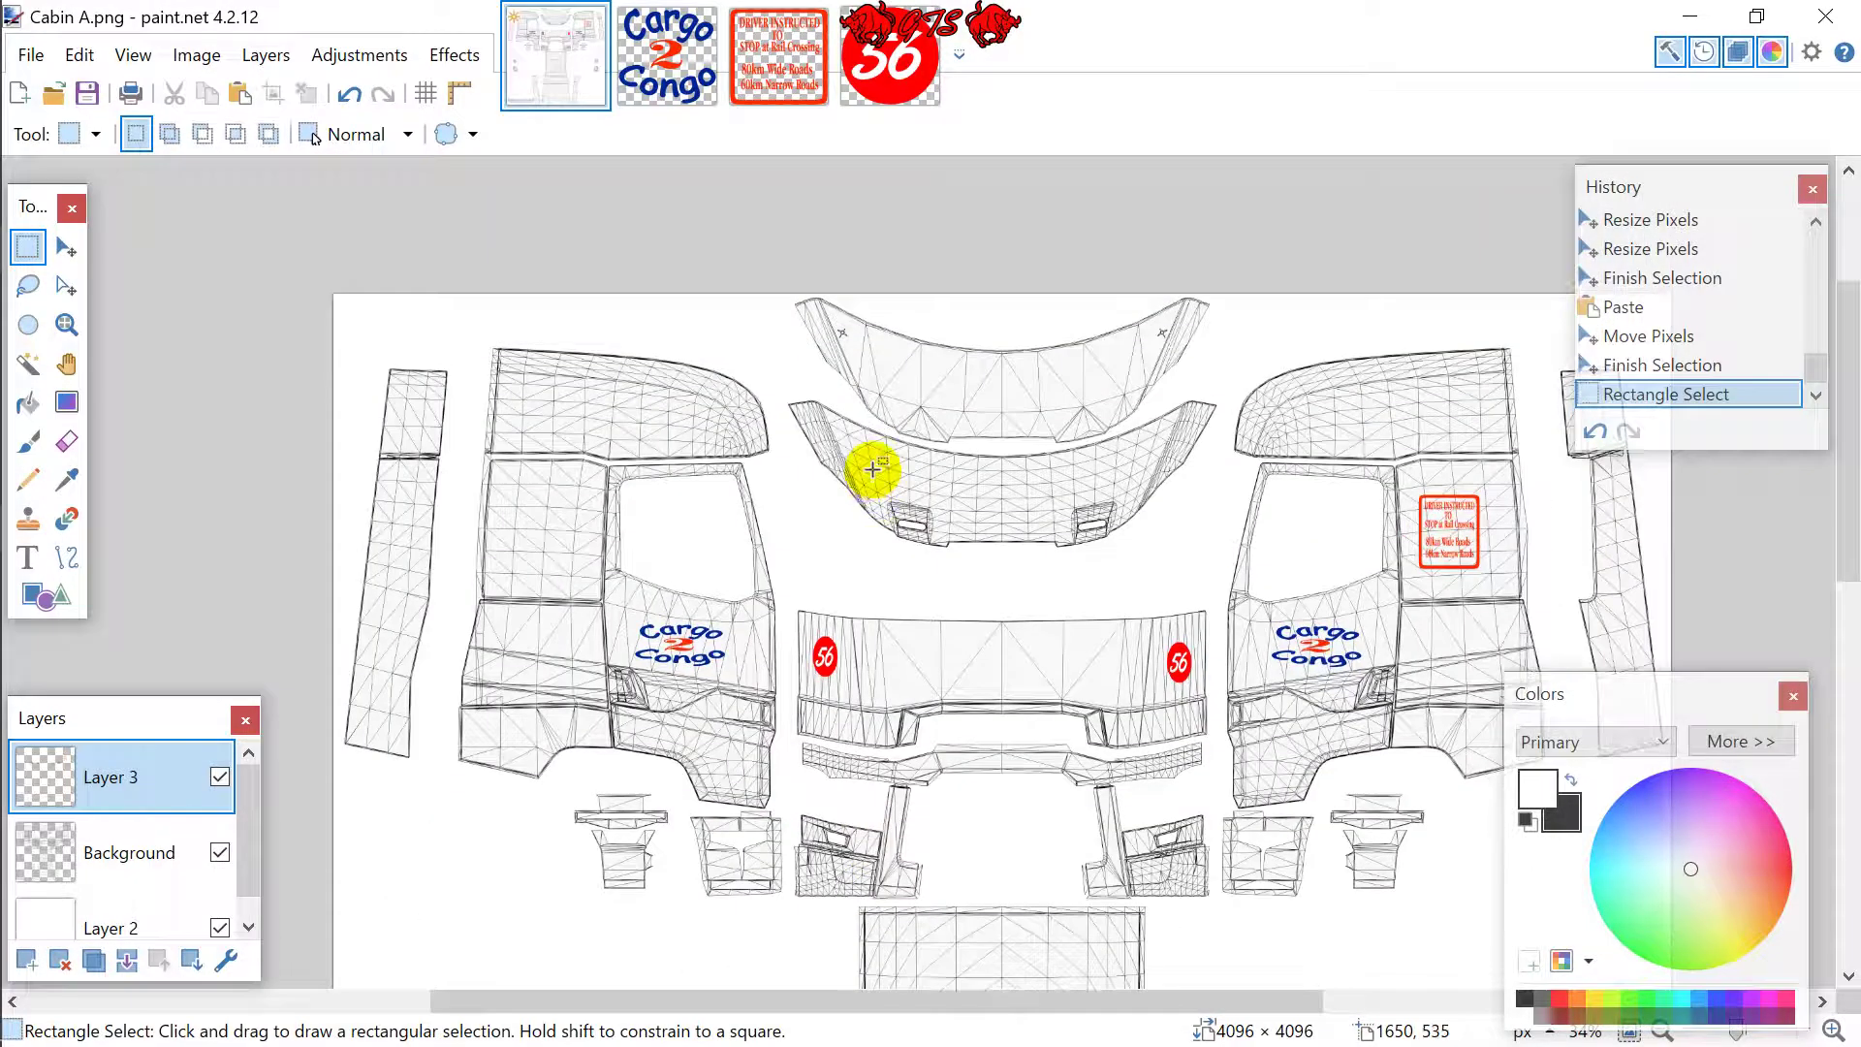
scroll(872, 469, down, 5)
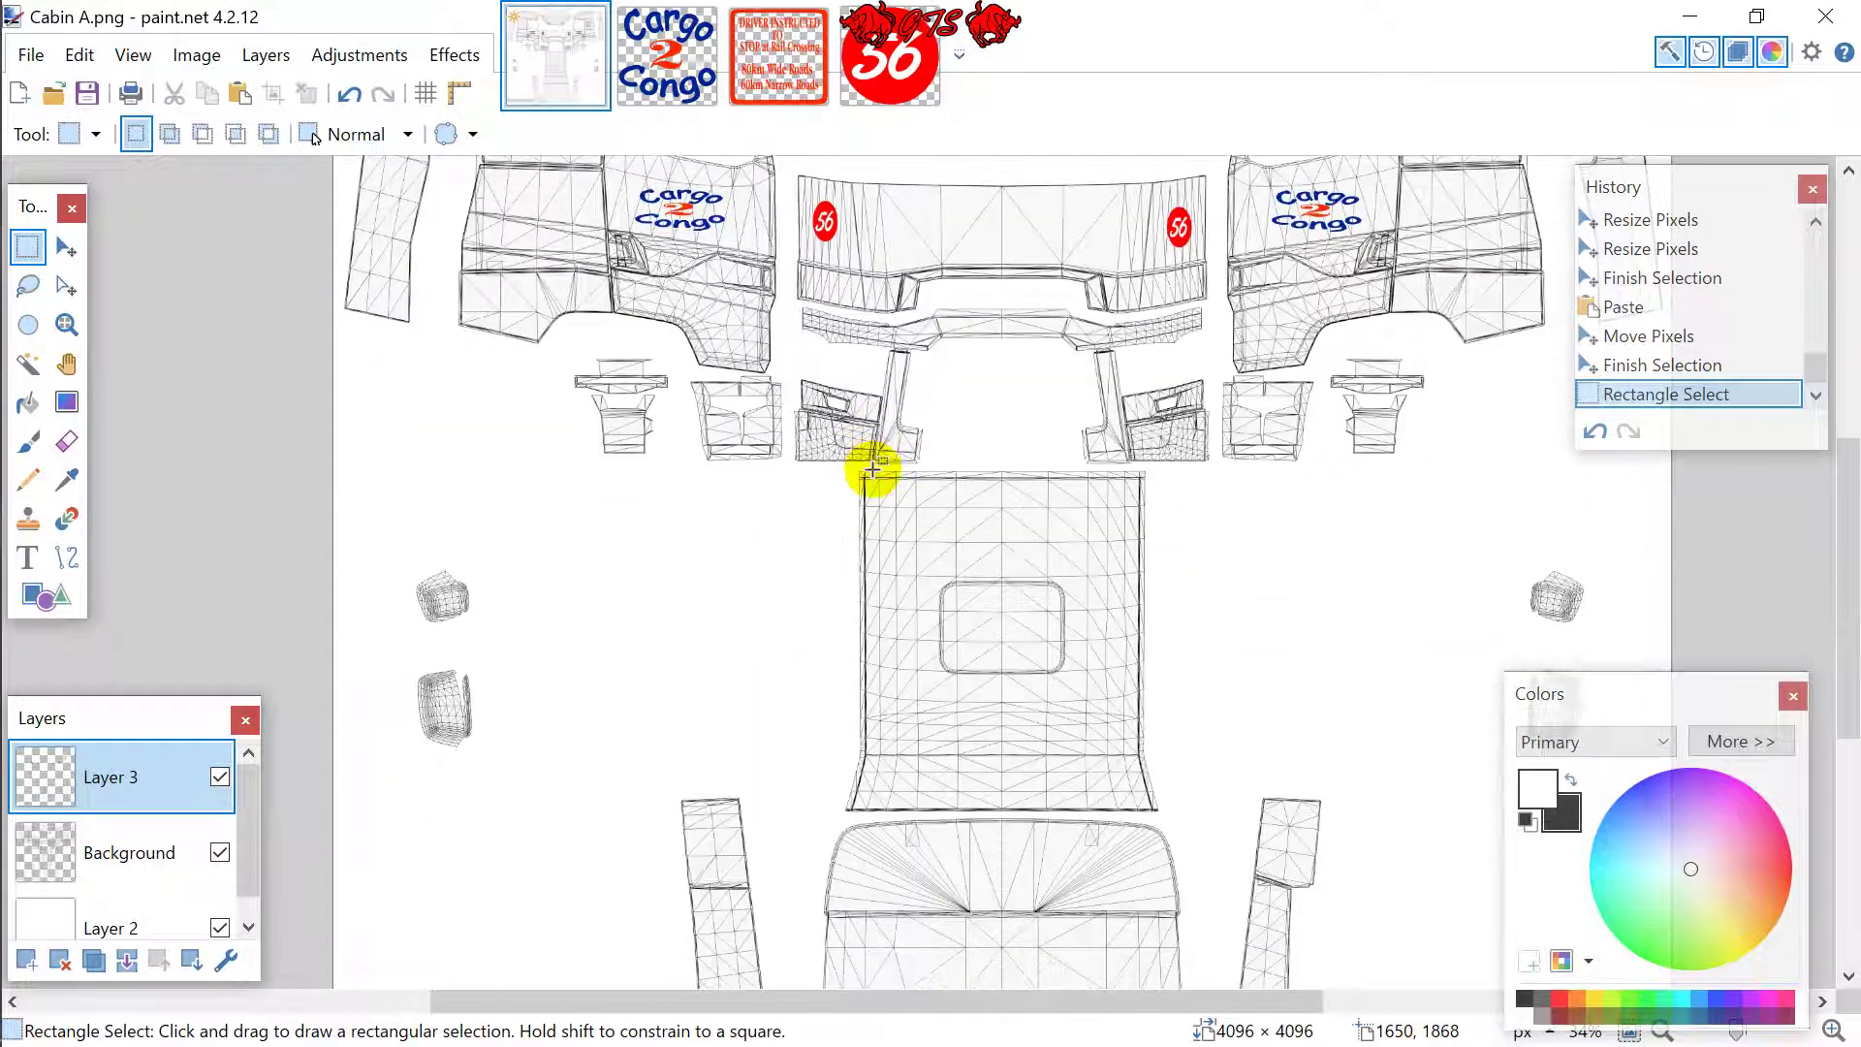
scroll(872, 469, up, 3)
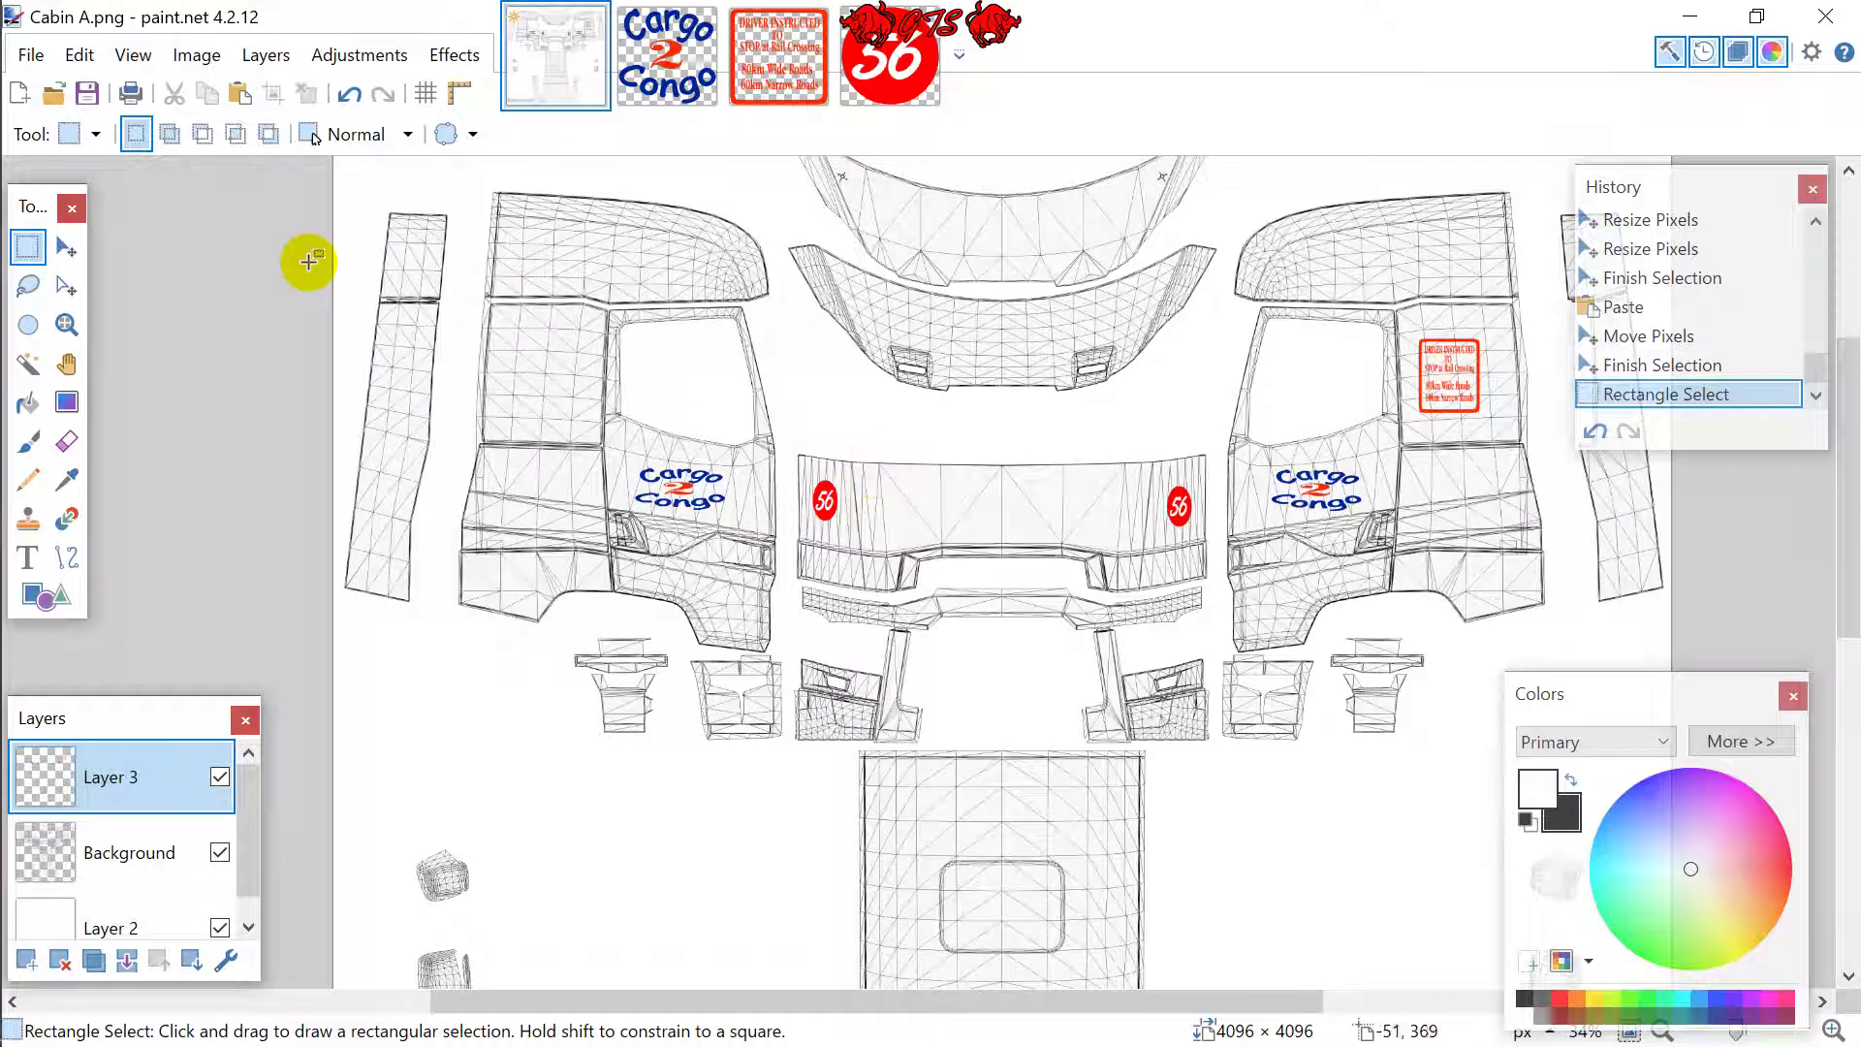
scroll(253, 804, down, 1)
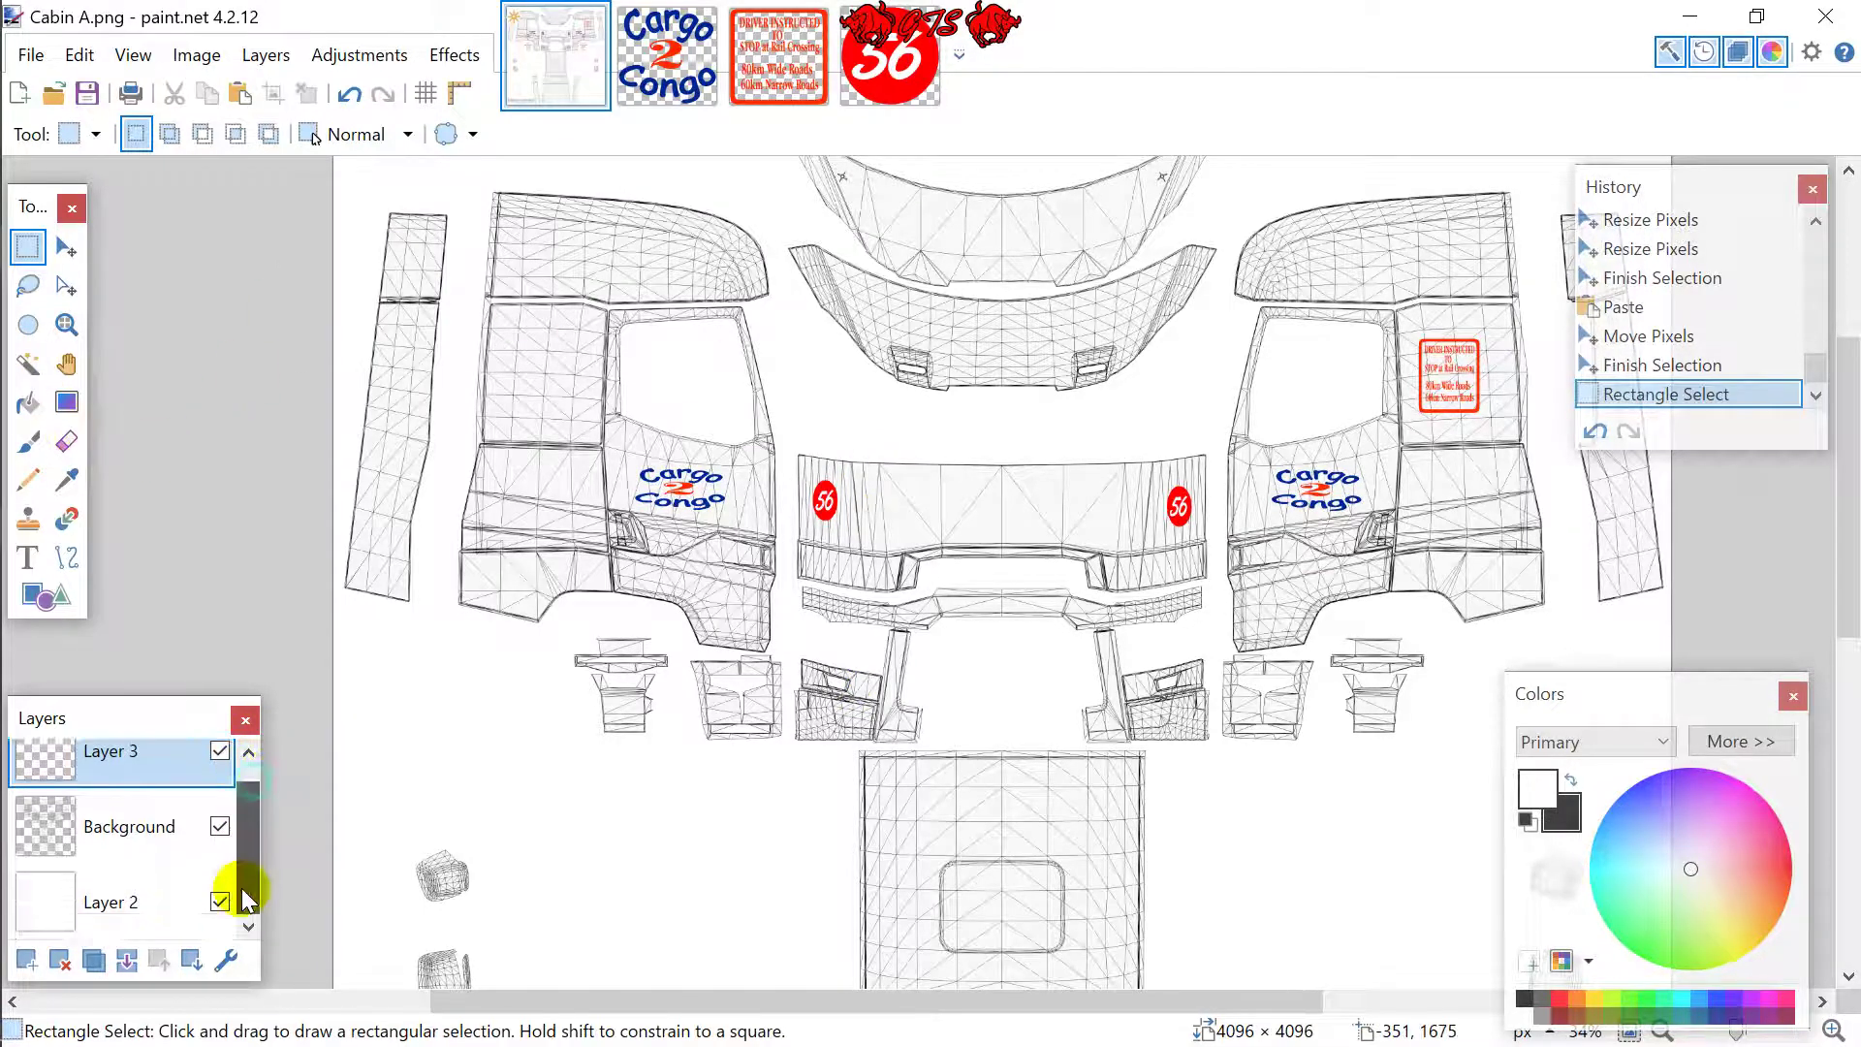
click(213, 822)
click(220, 826)
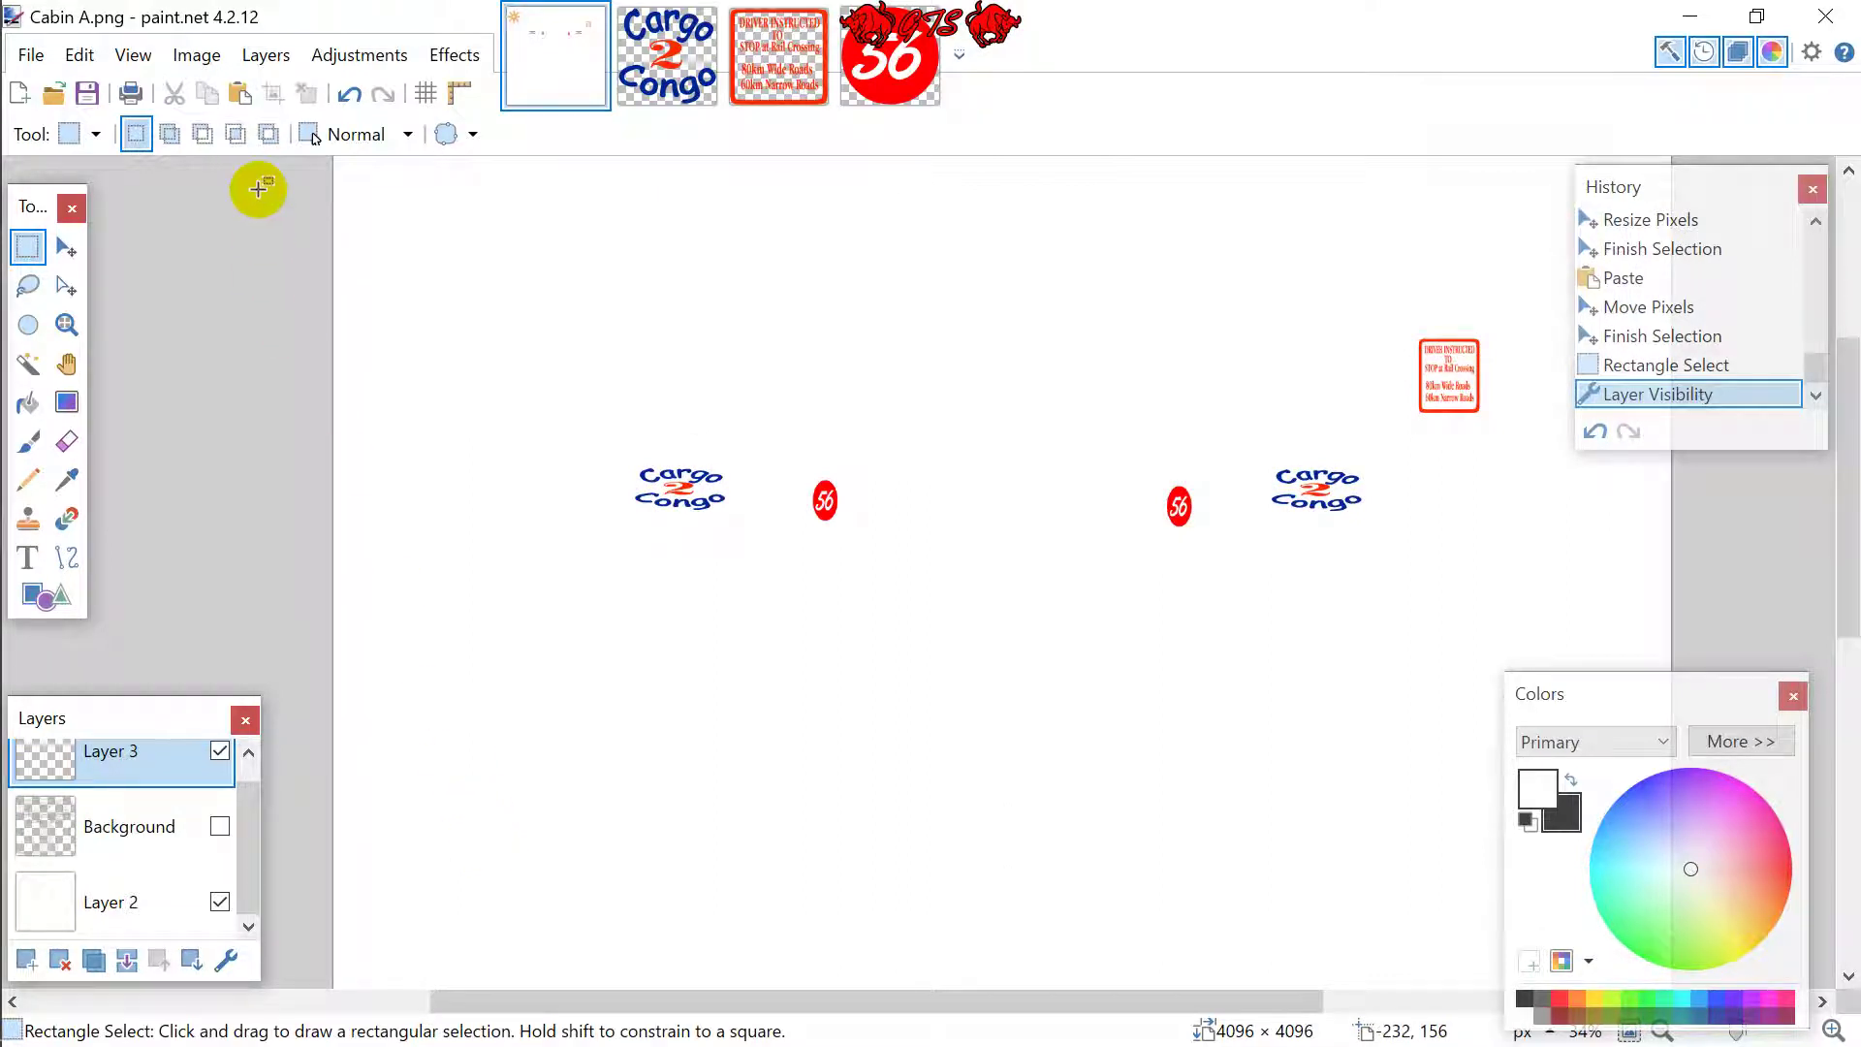
Flatten all of Cabin A's layers into one with Image > Flatten.
click(206, 54)
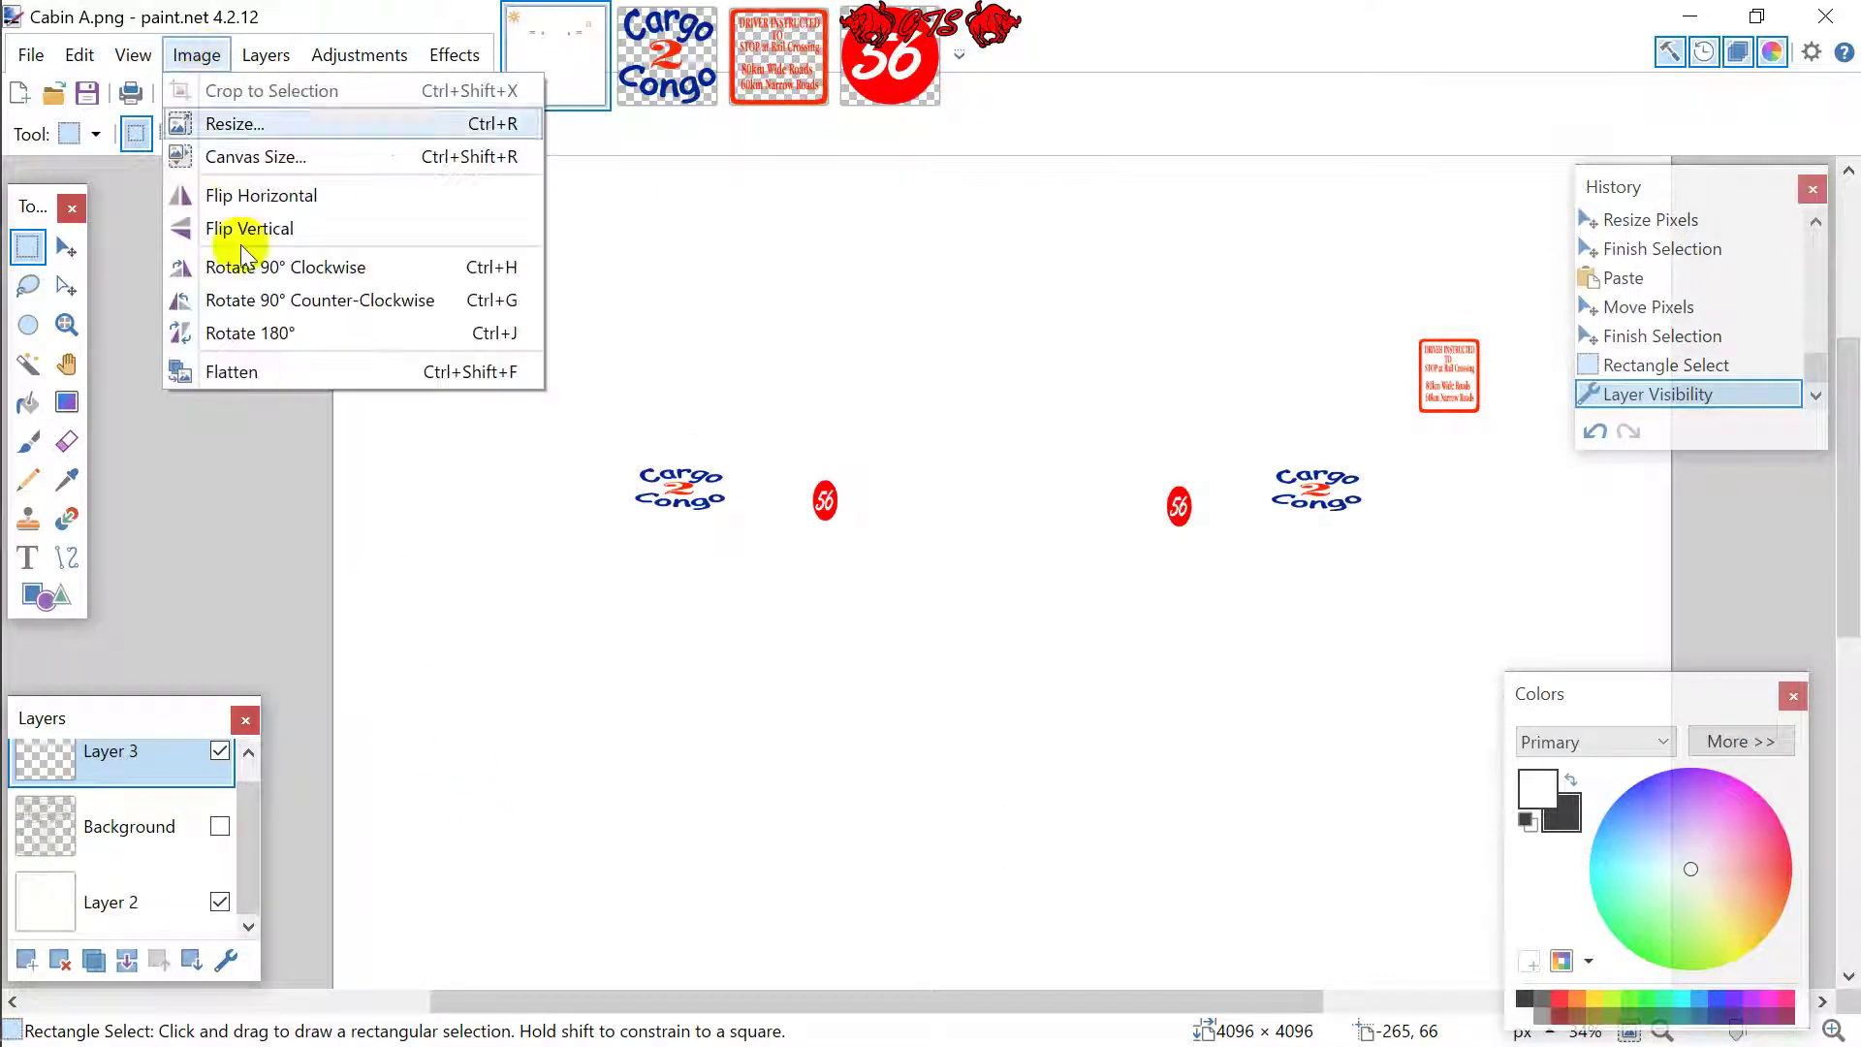
click(250, 372)
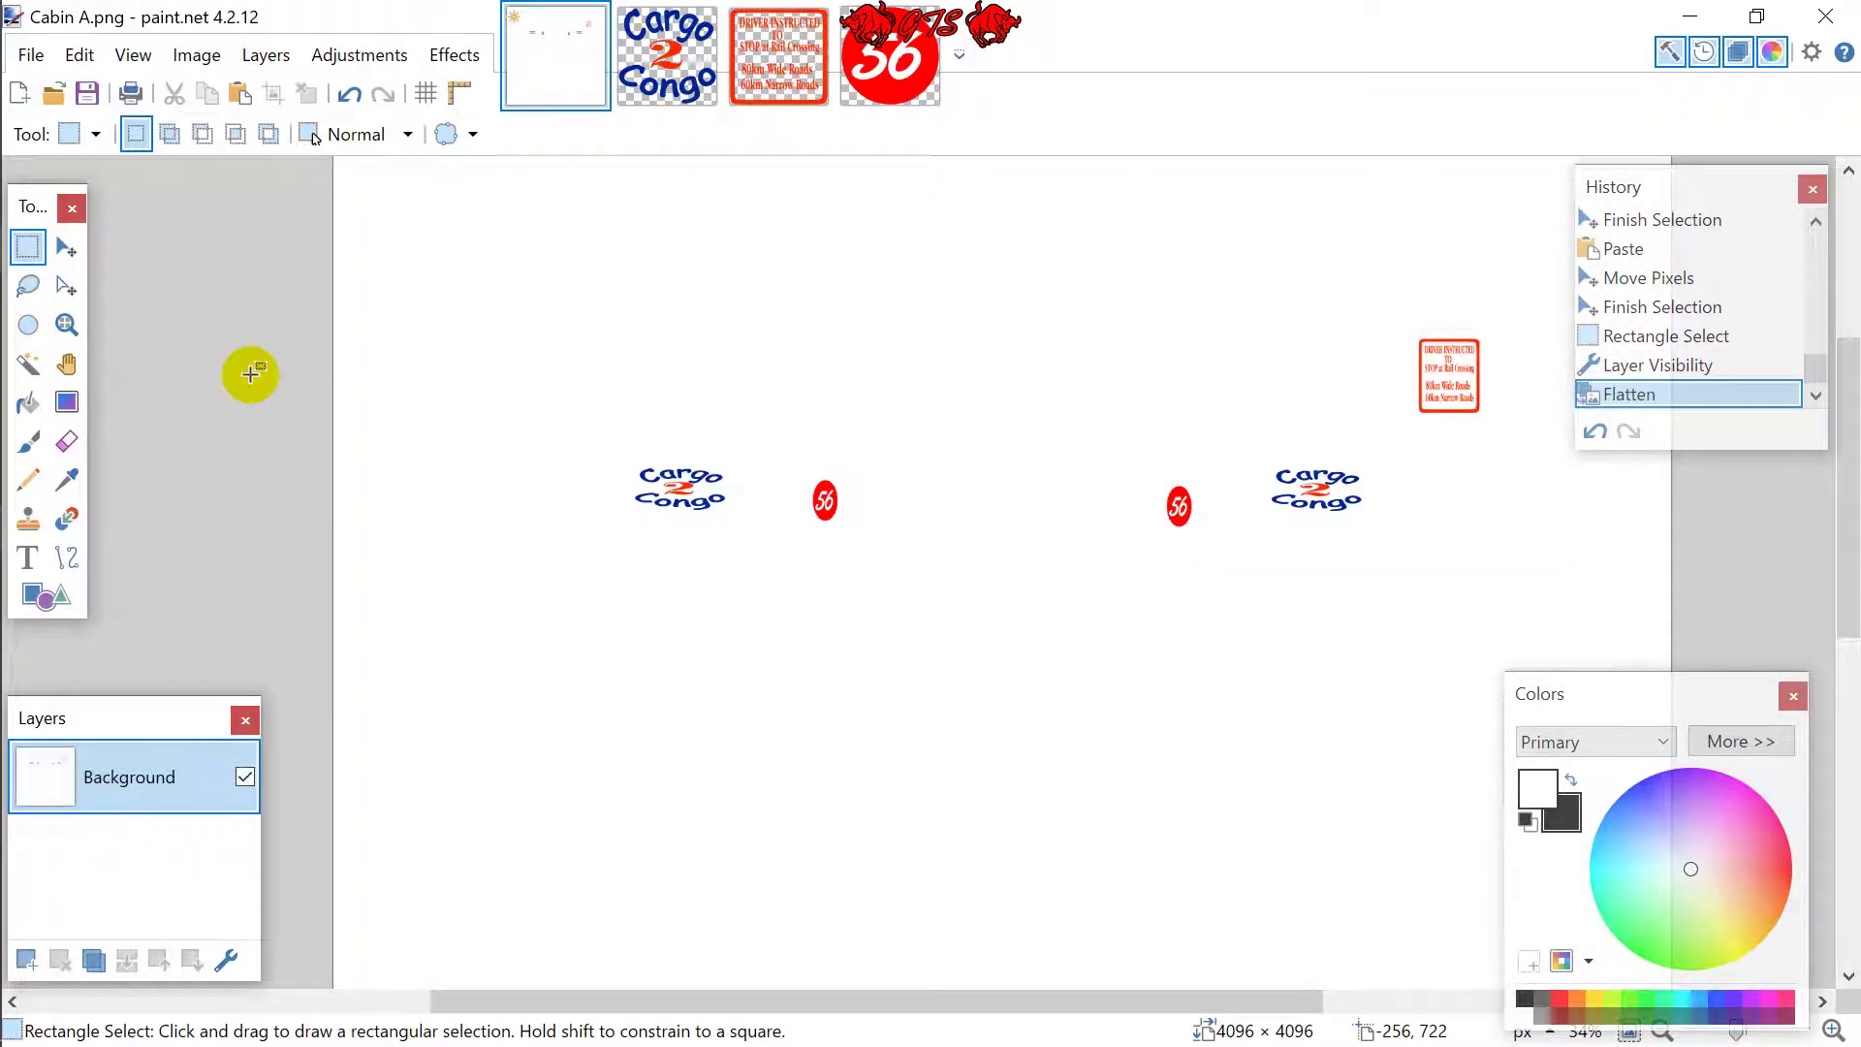
click(35, 56)
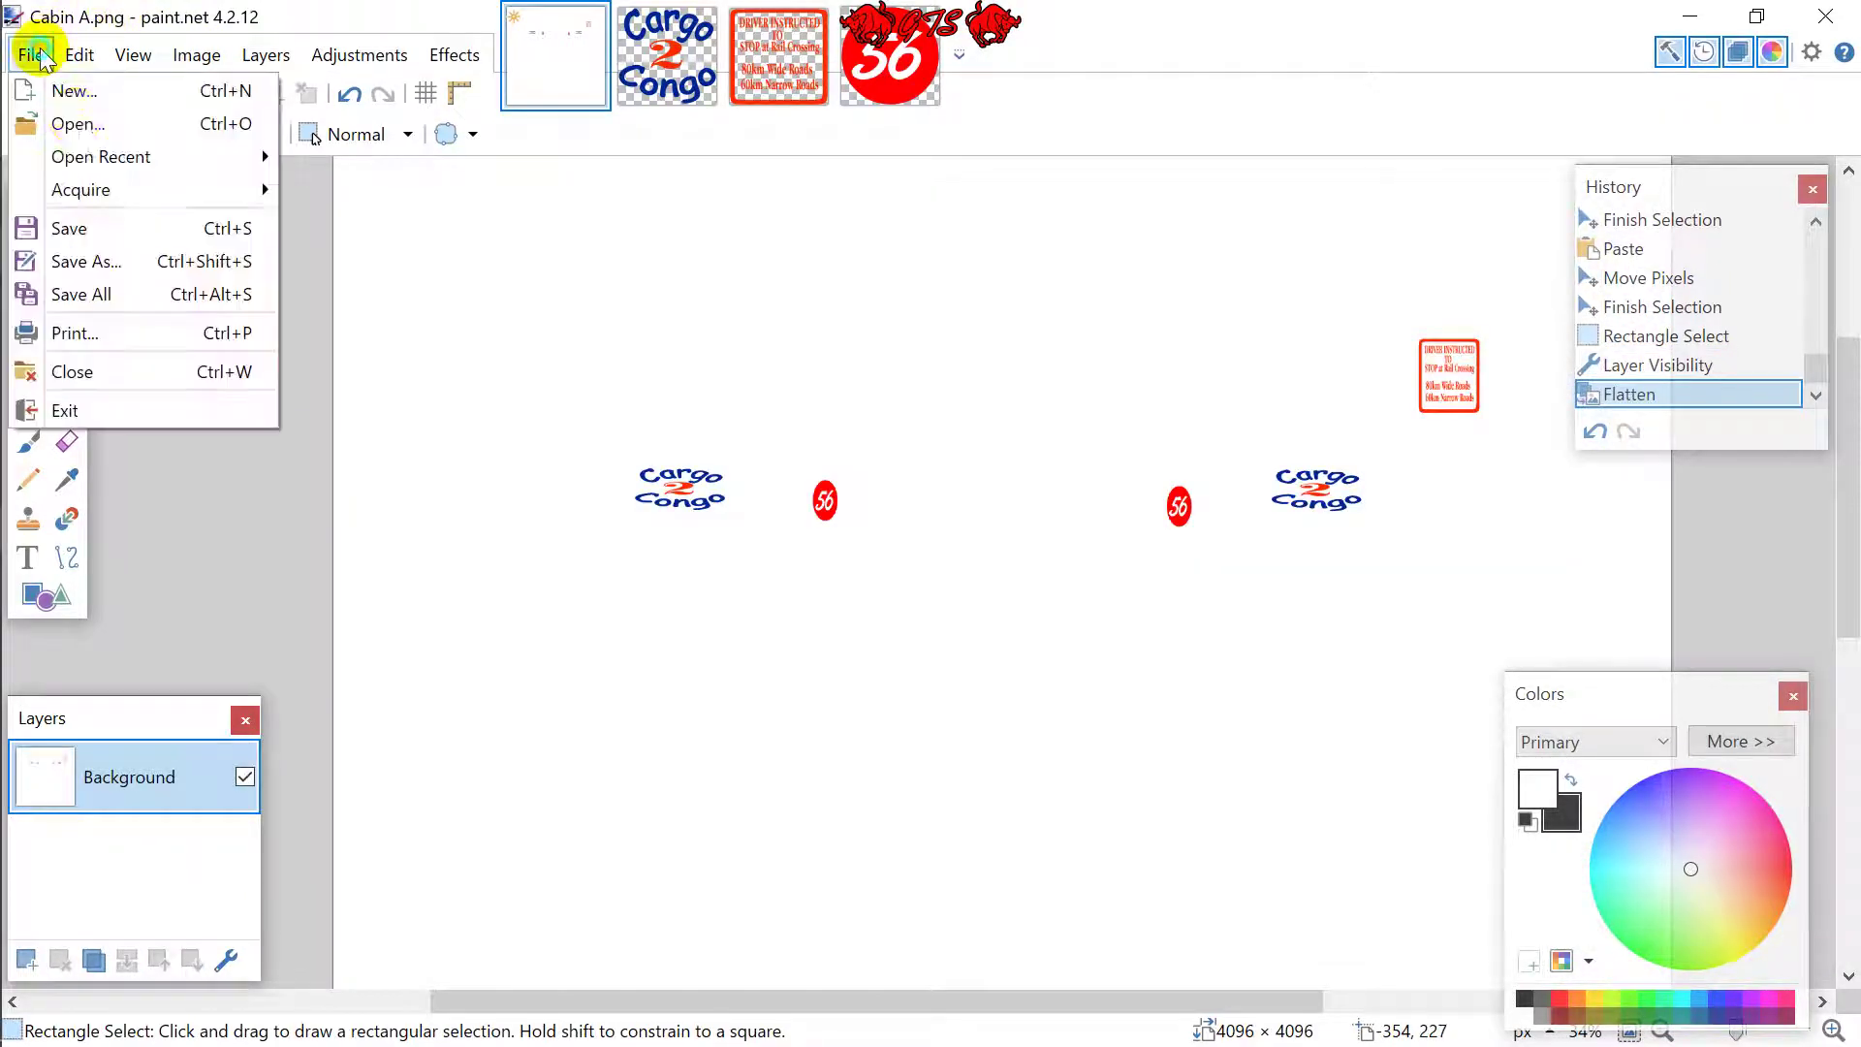
Save the skin as Cabin A PNG on the Desktop, then minimize paint.net and Explorer.
click(110, 262)
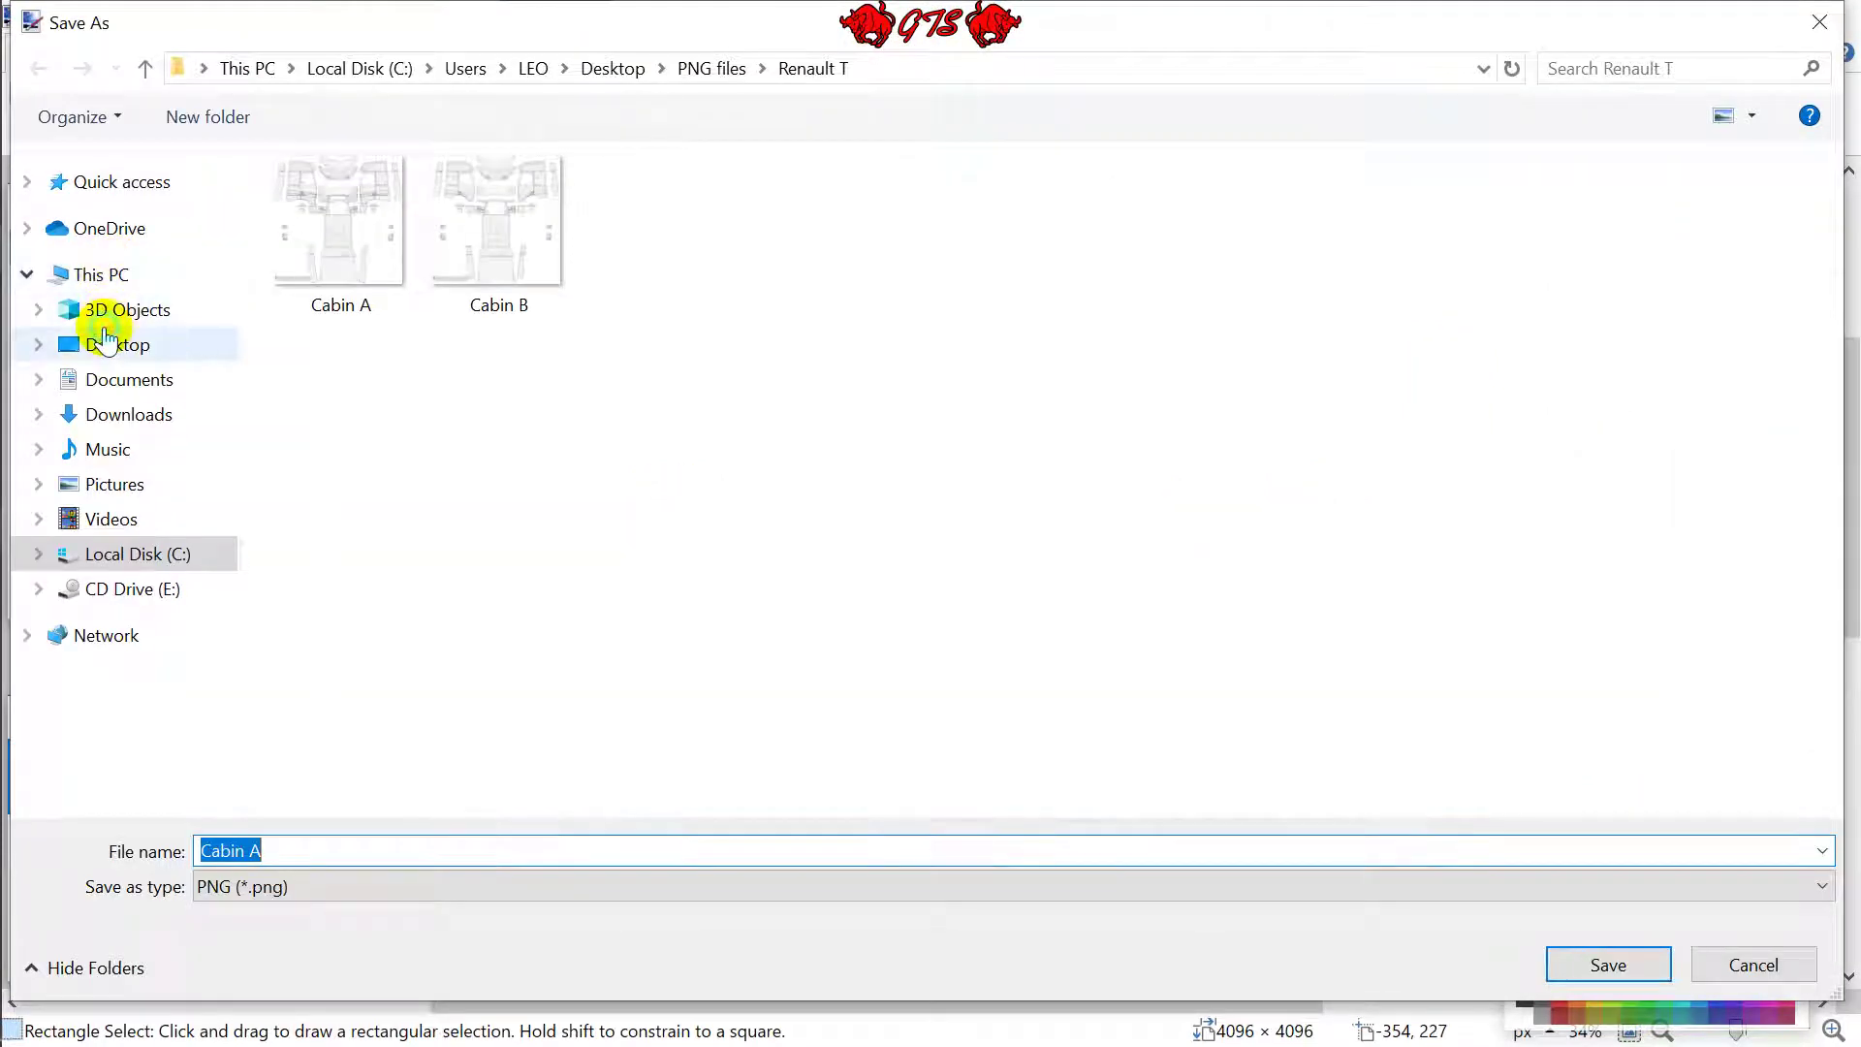
click(108, 344)
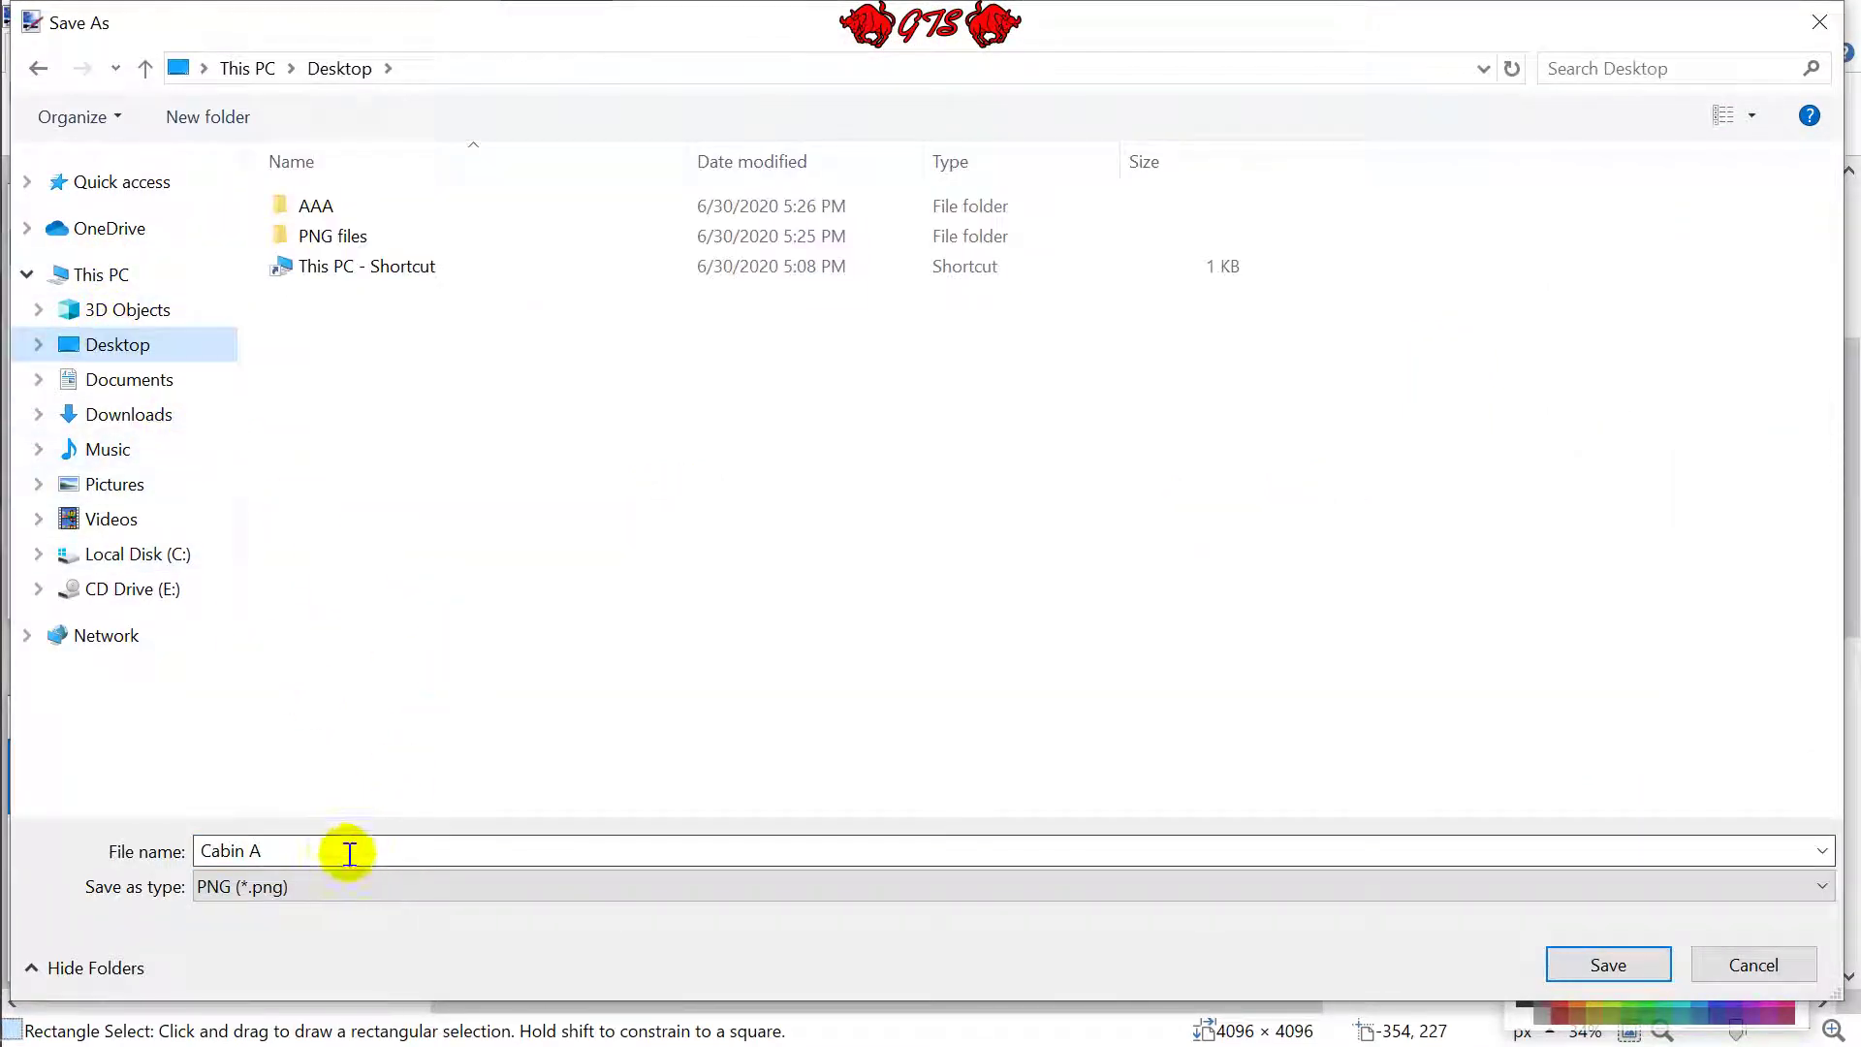
click(1594, 962)
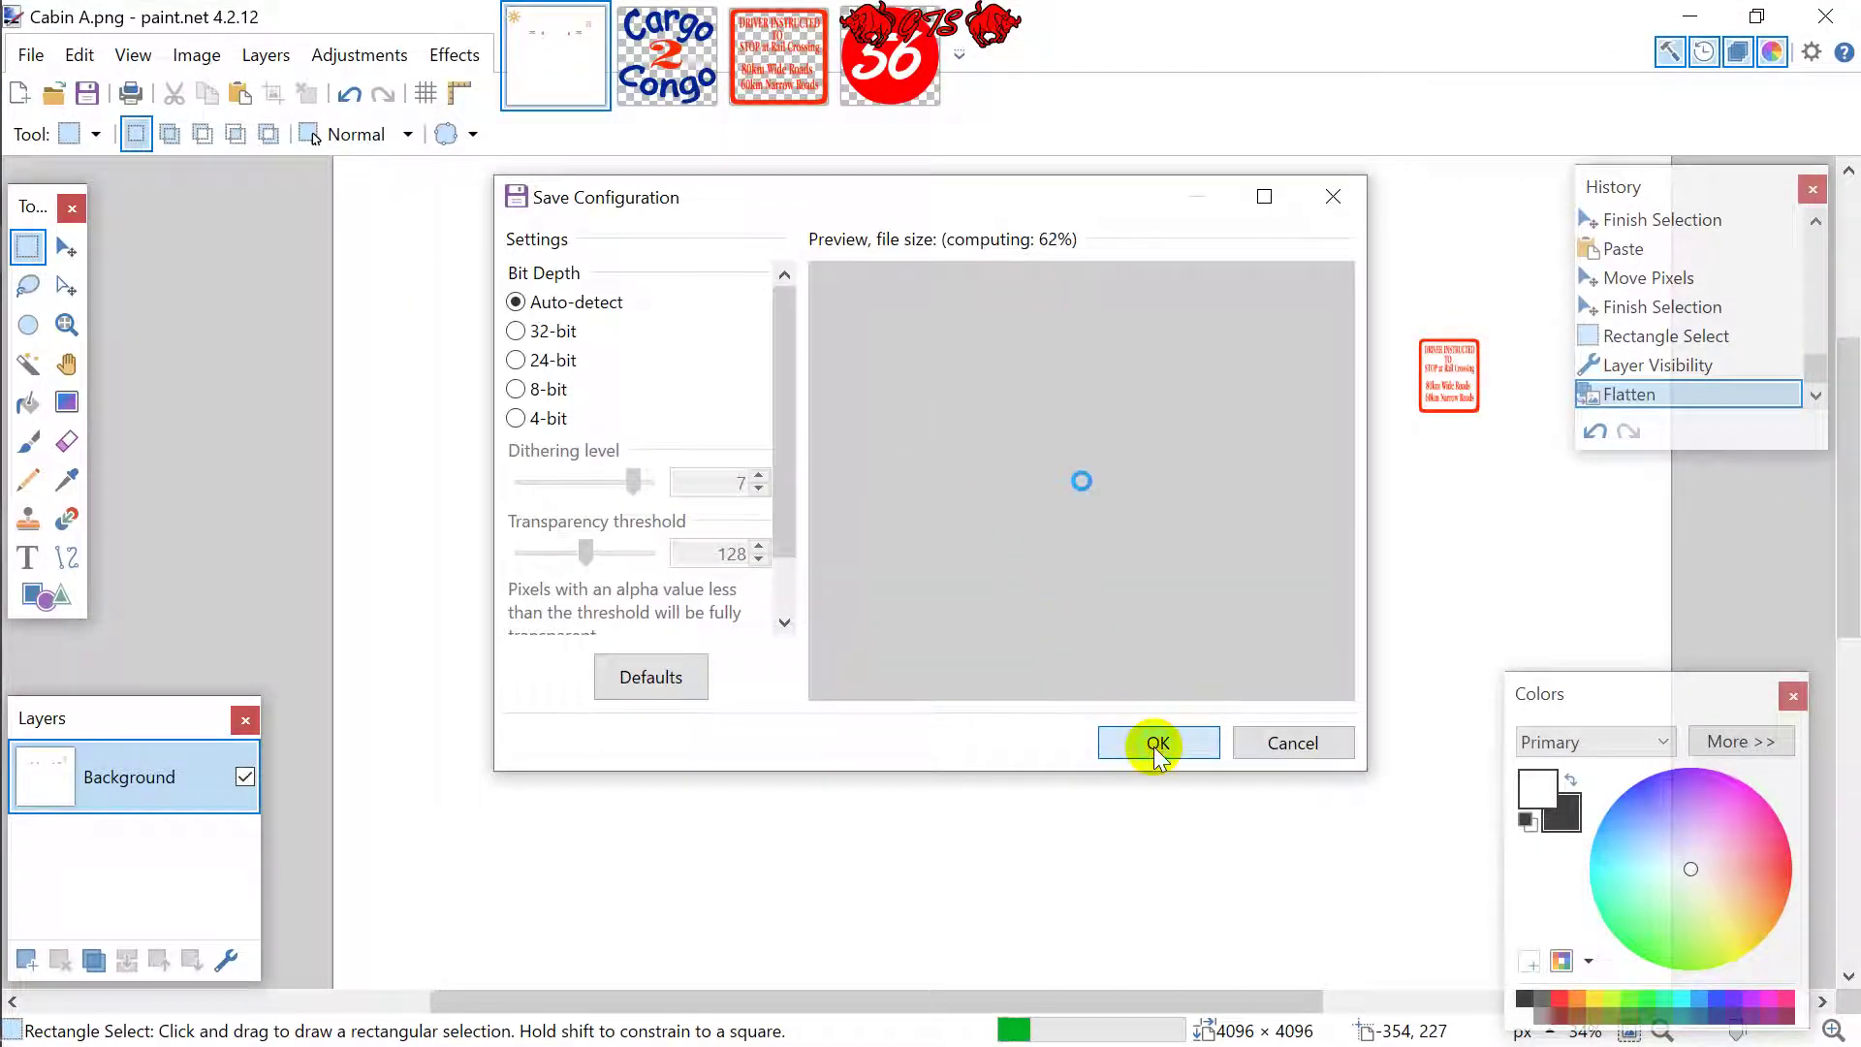
click(1157, 746)
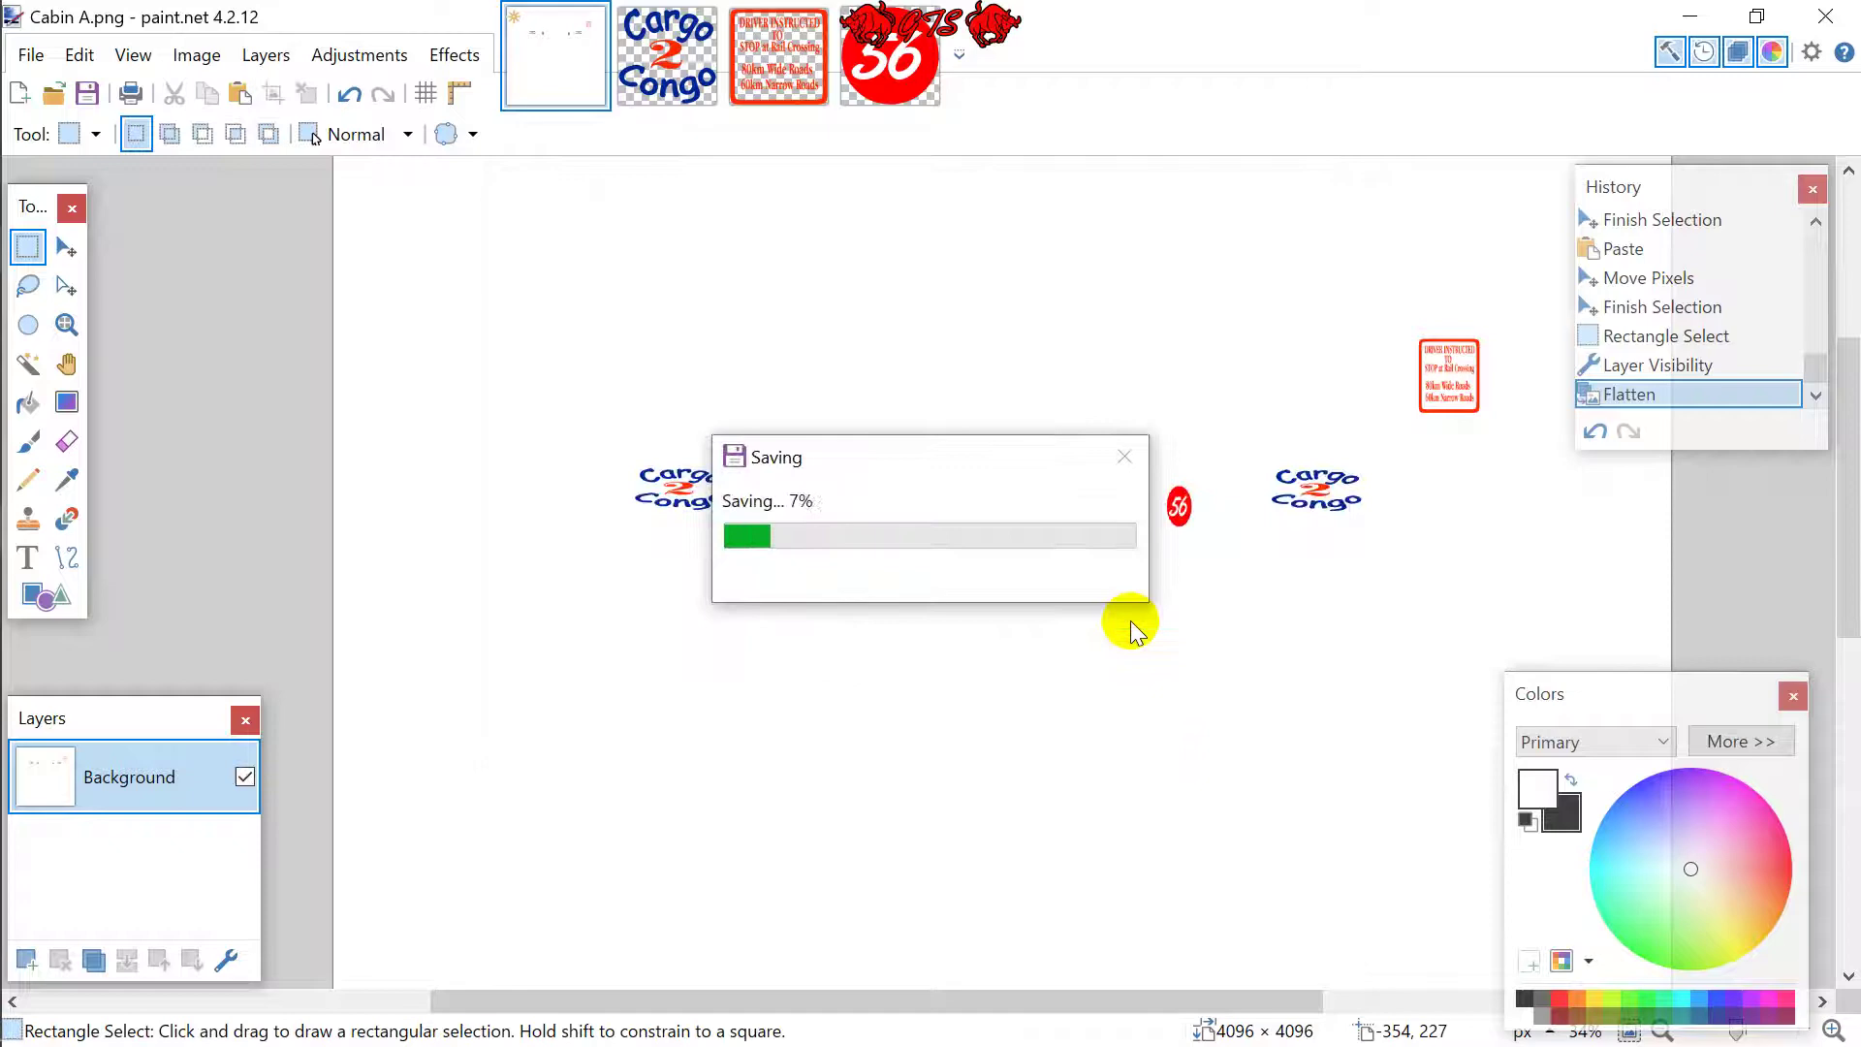
click(1703, 14)
click(1699, 13)
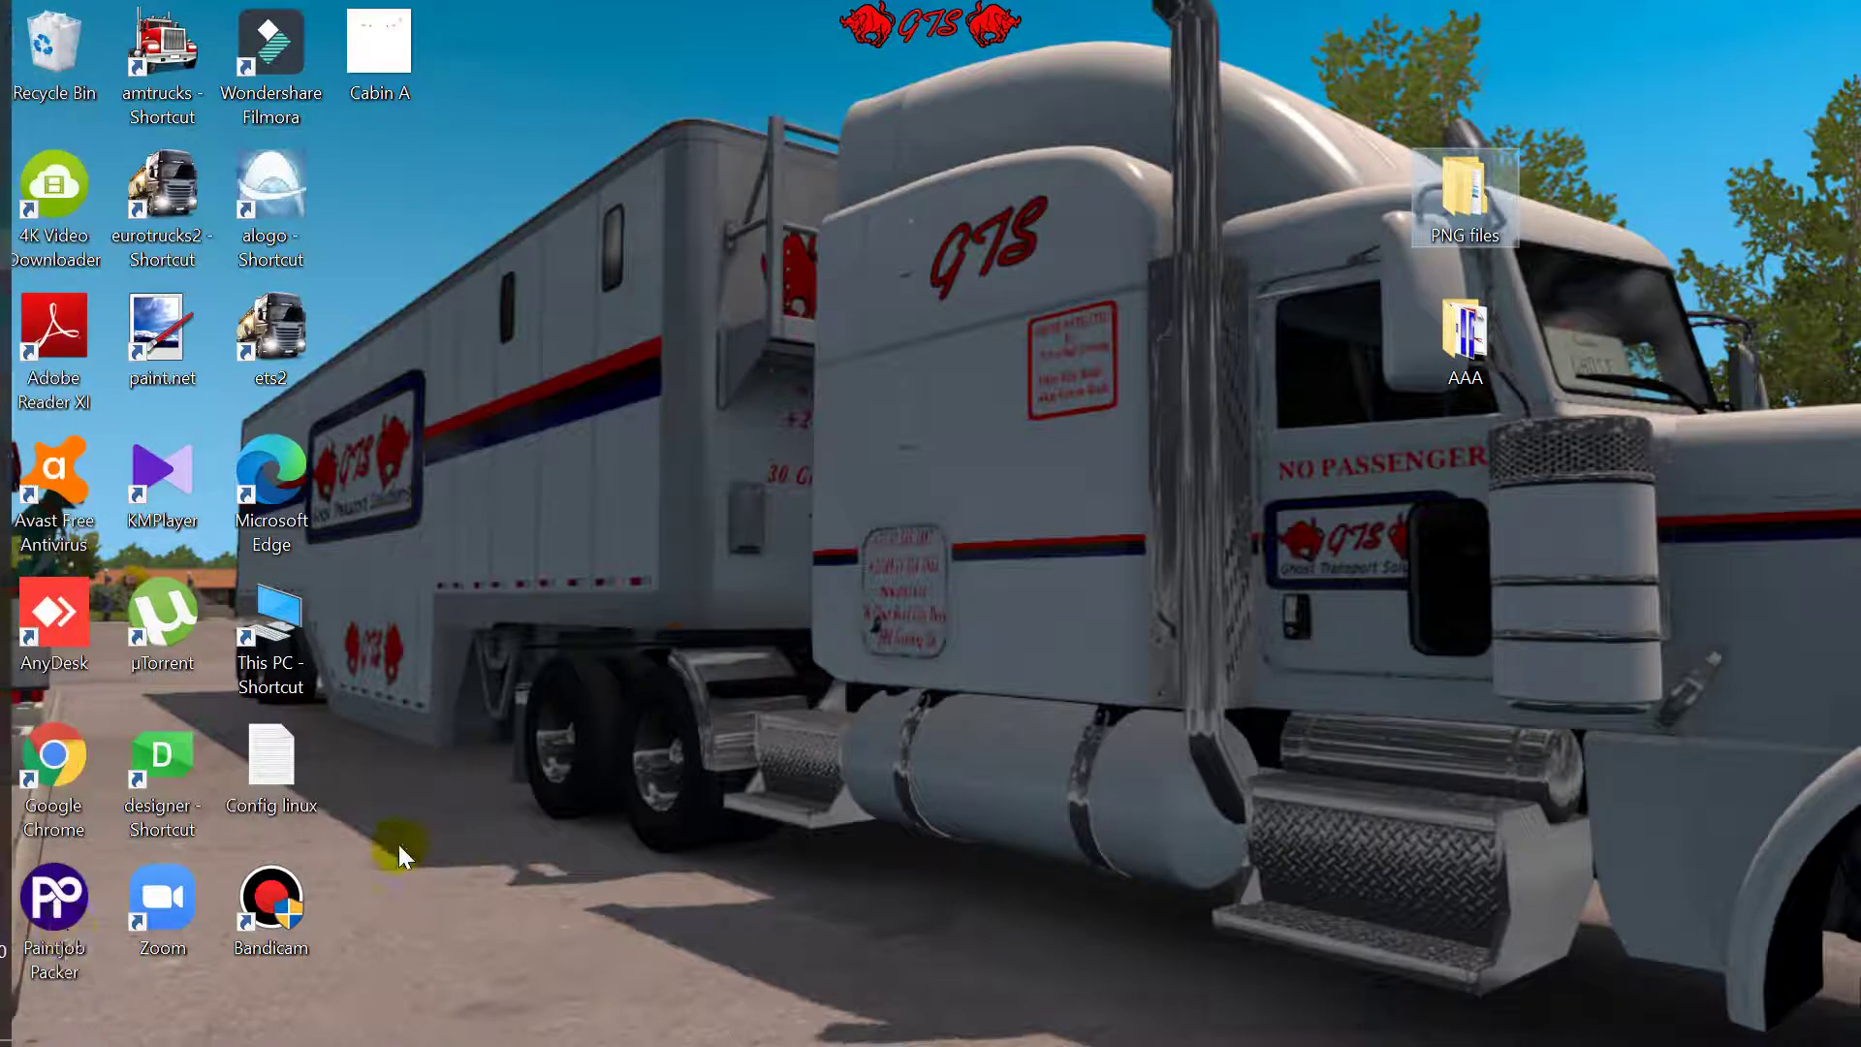
Launch Paintjob Packer and choose Euro Truck Simulator 2, a single paintjob, one paintjob per vehicle.
click(67, 909)
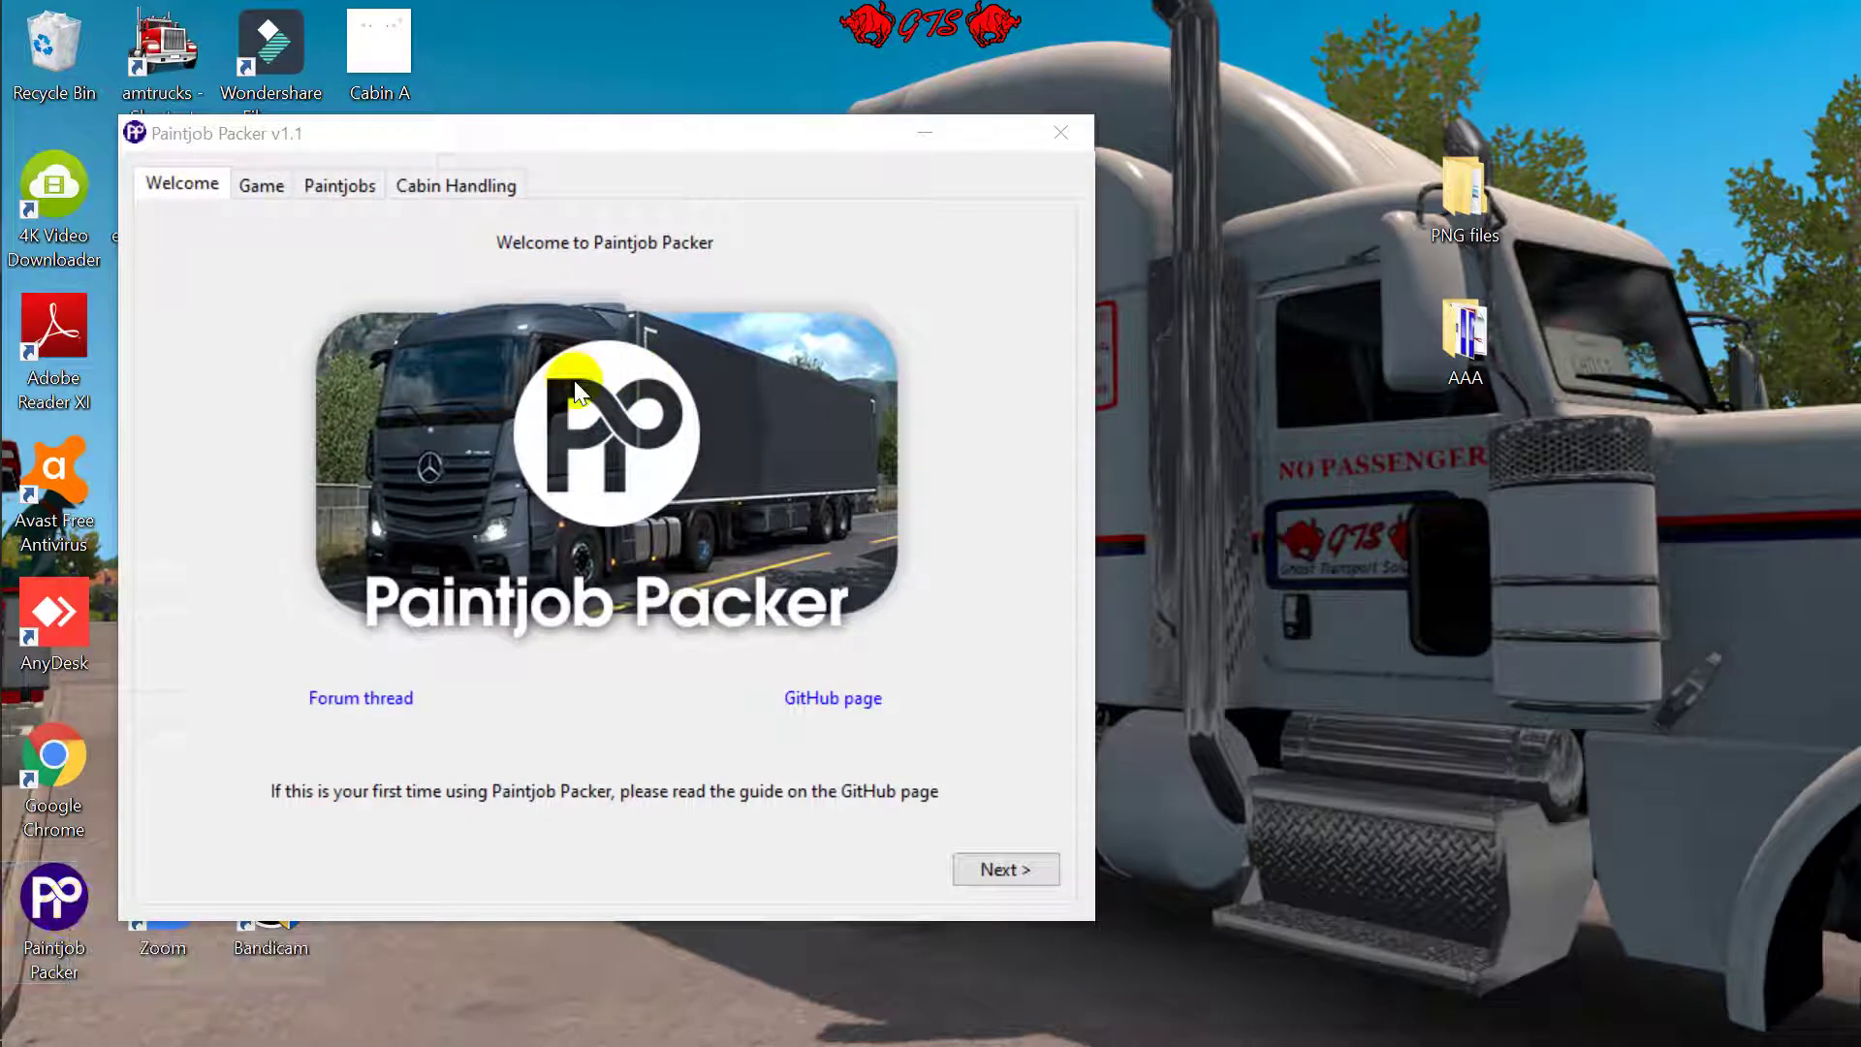
click(1013, 865)
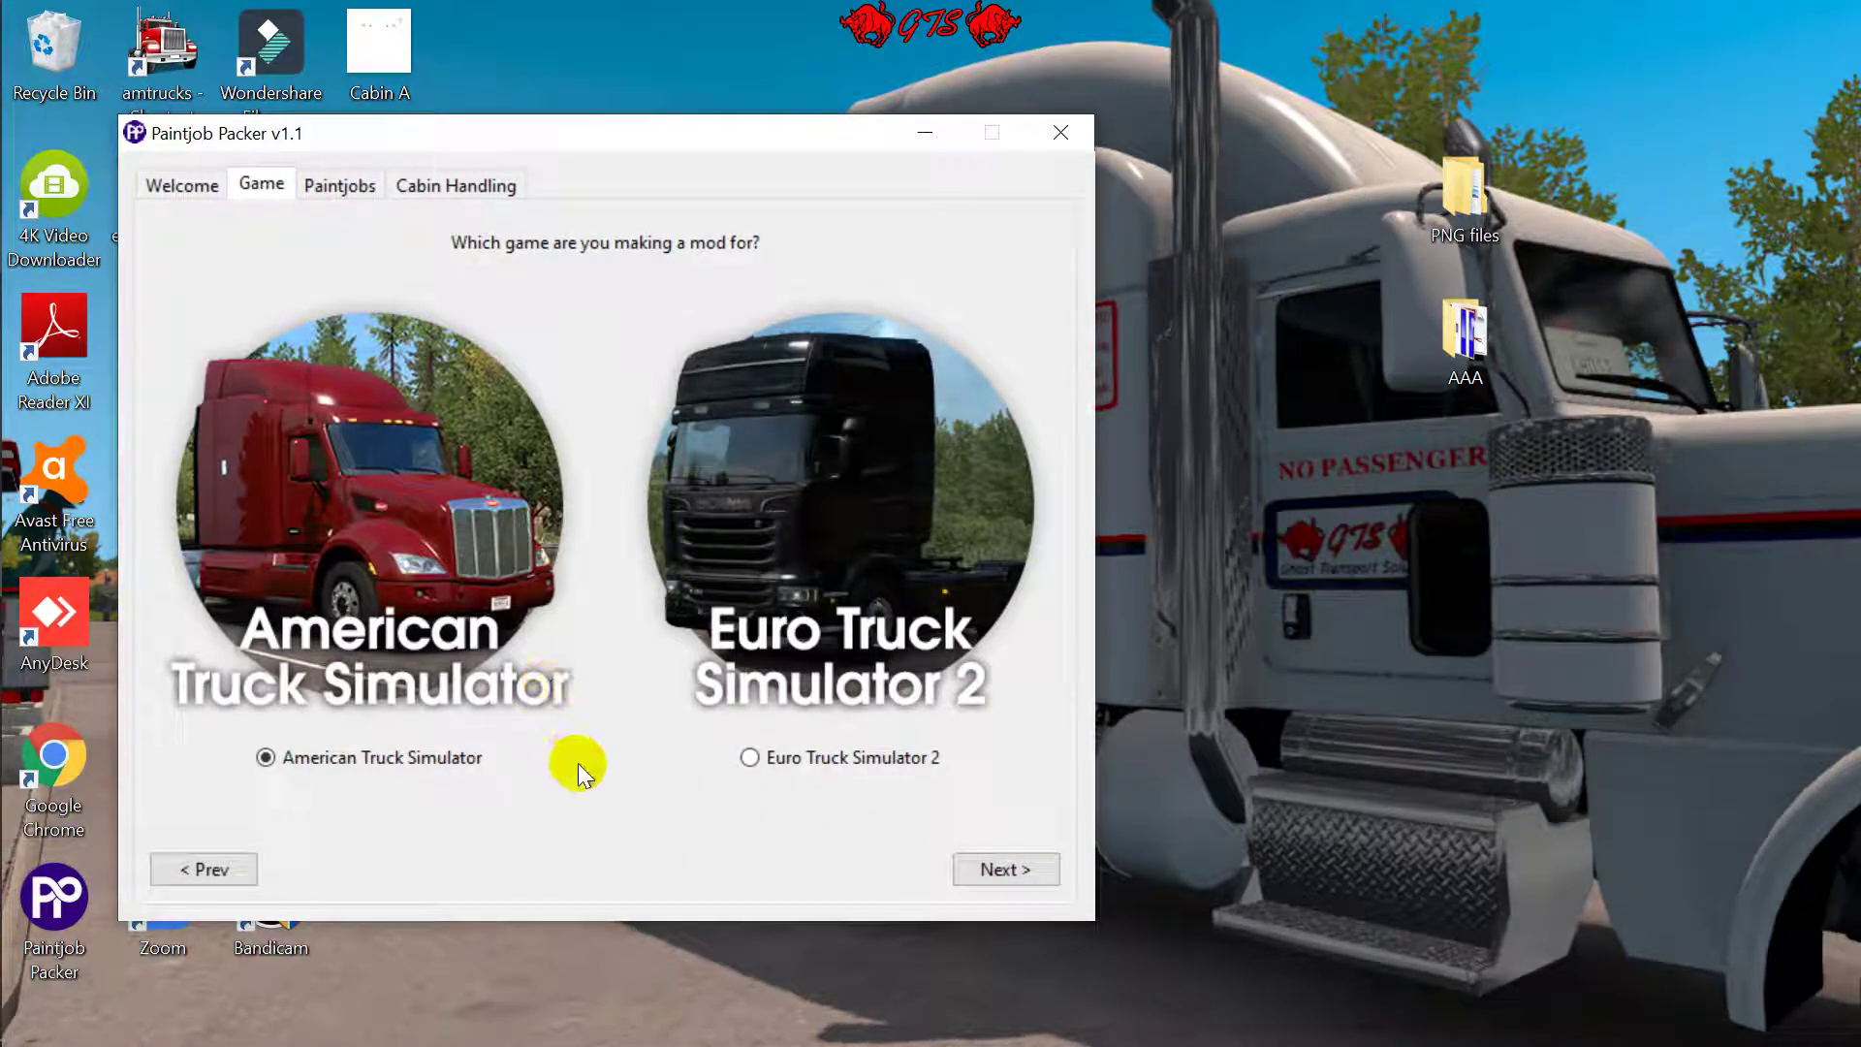
click(771, 759)
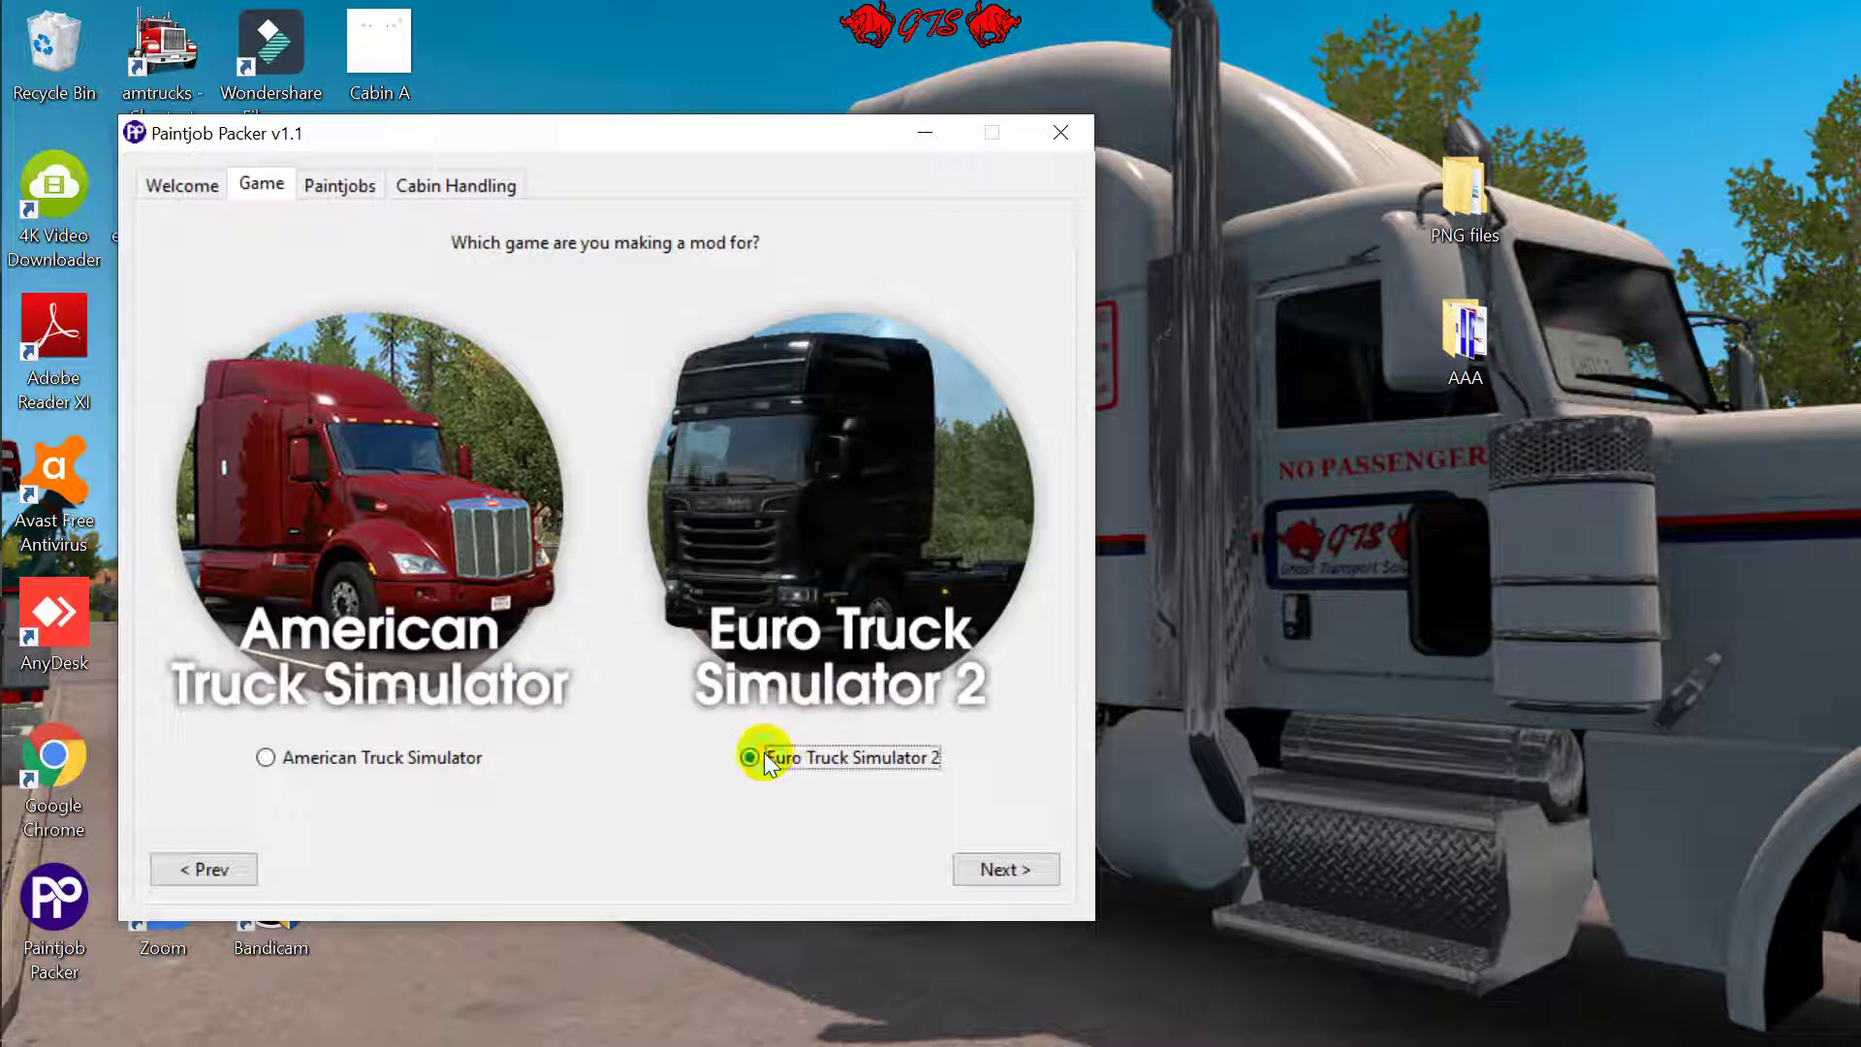
click(980, 874)
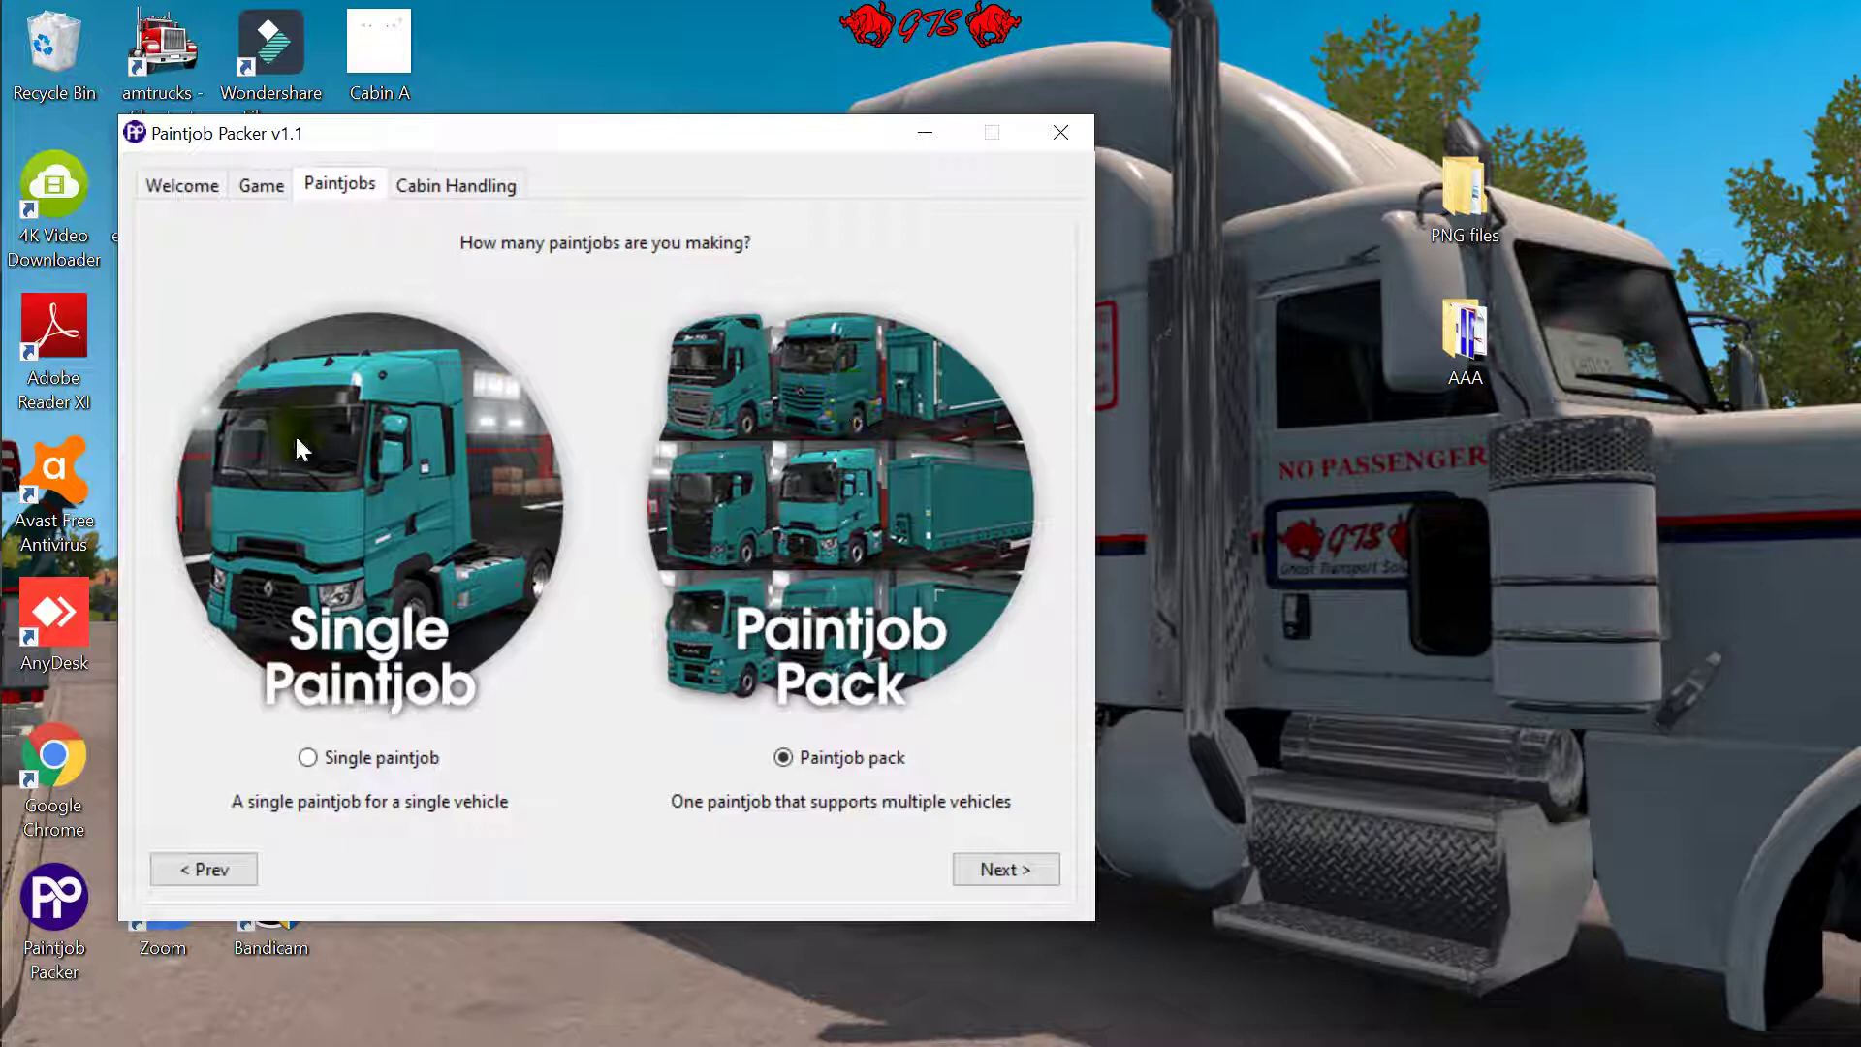
click(312, 748)
click(1058, 869)
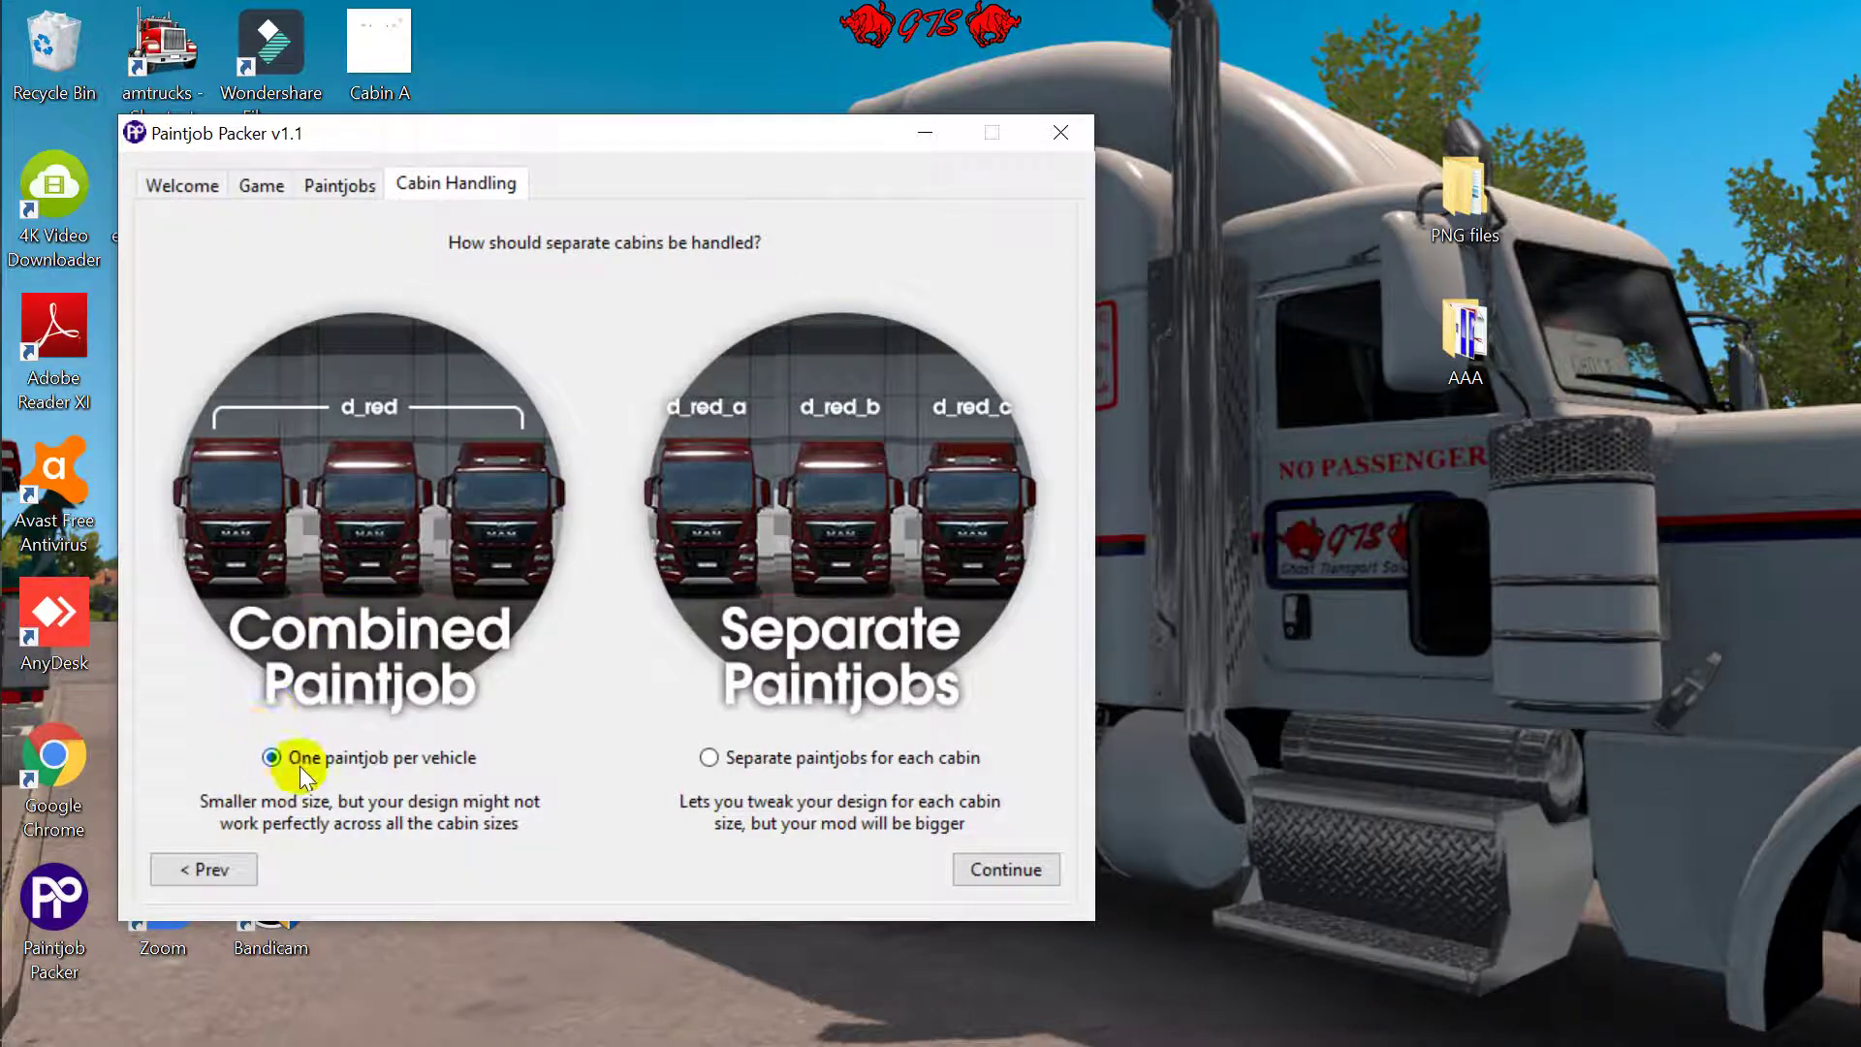
click(975, 871)
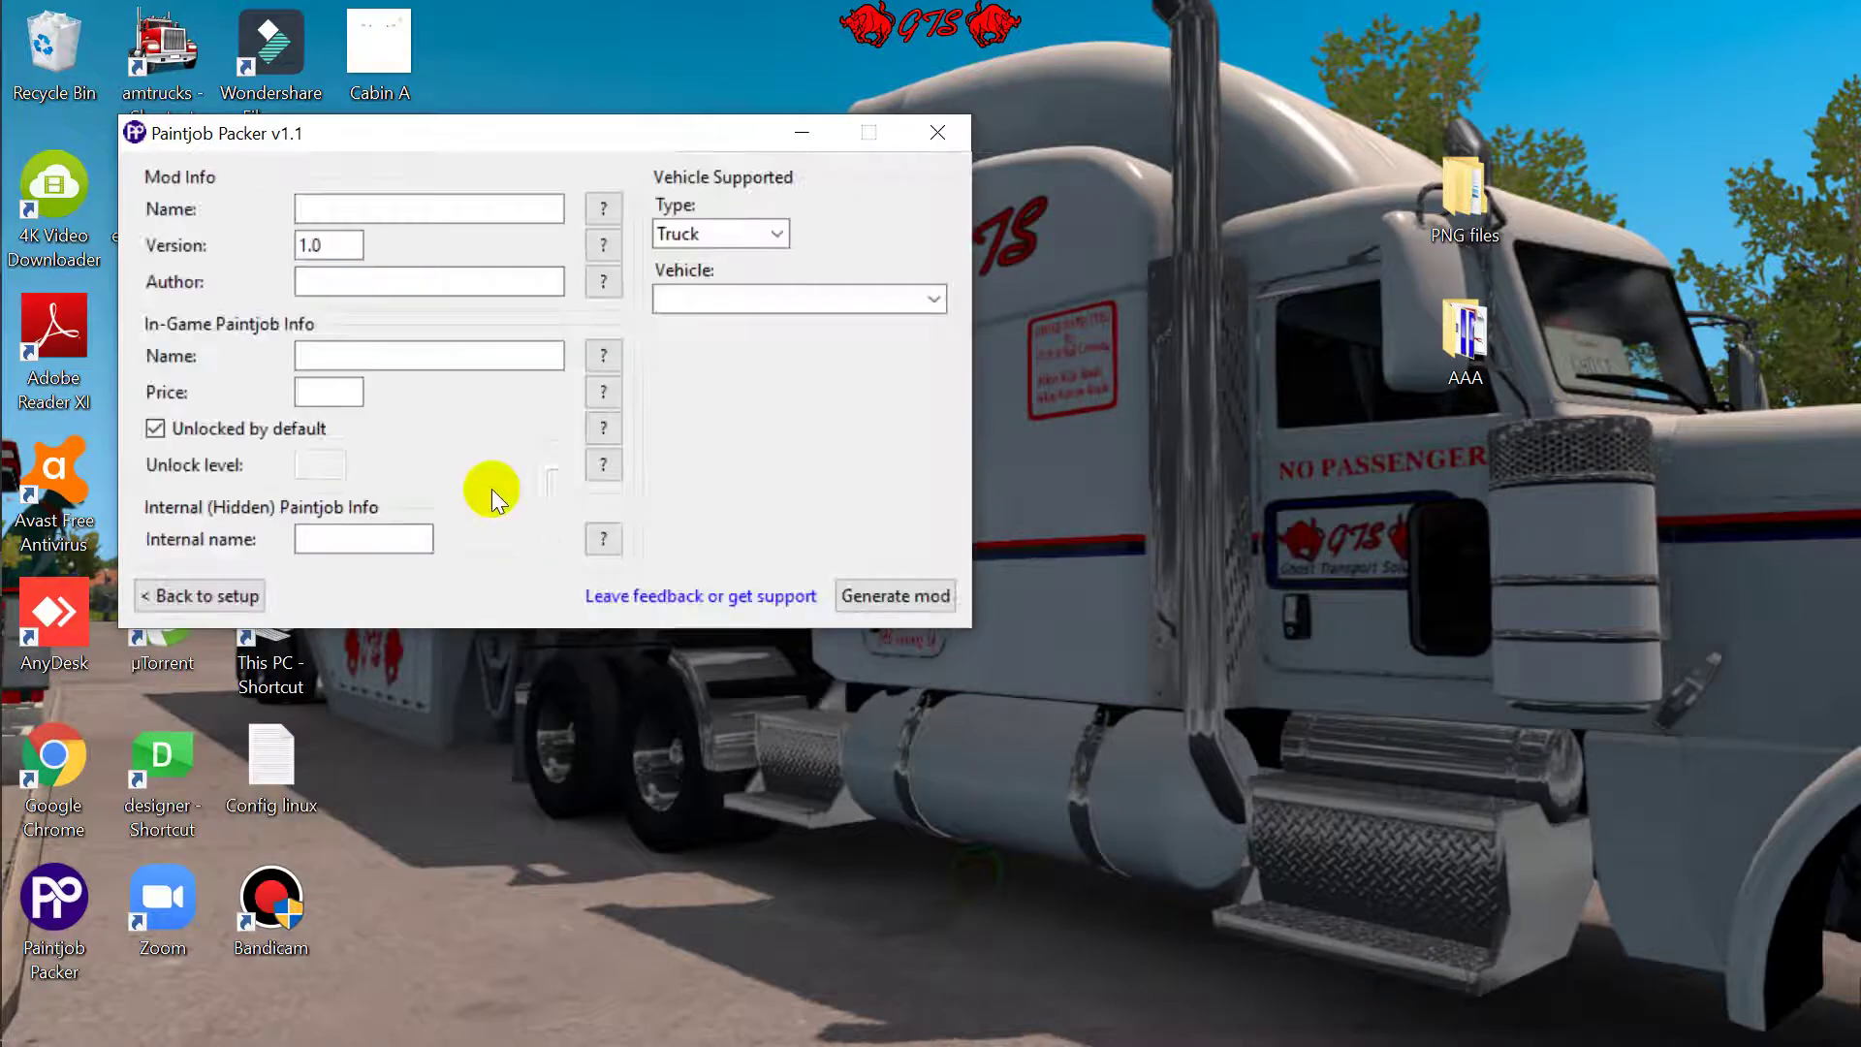
Fill in the mod name and author, paintjob name c2c, price 1000, internal name cc.
click(352, 202)
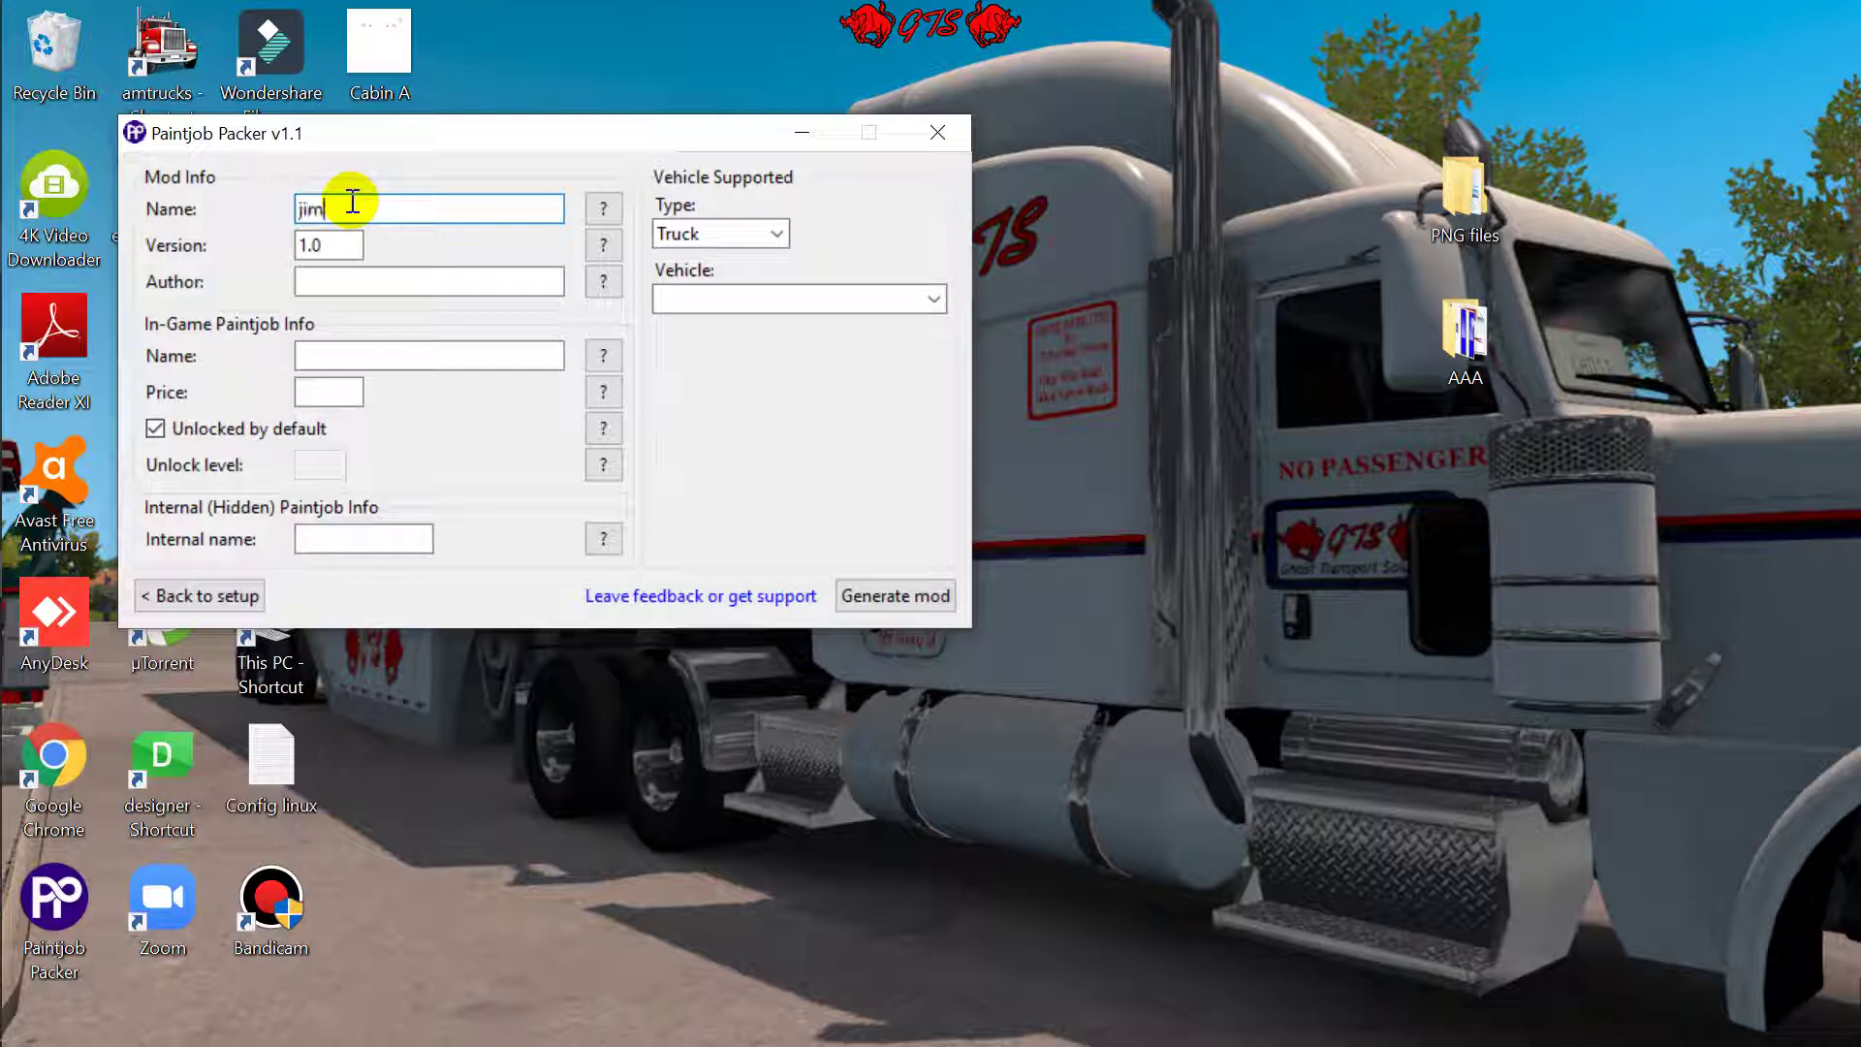
click(367, 277)
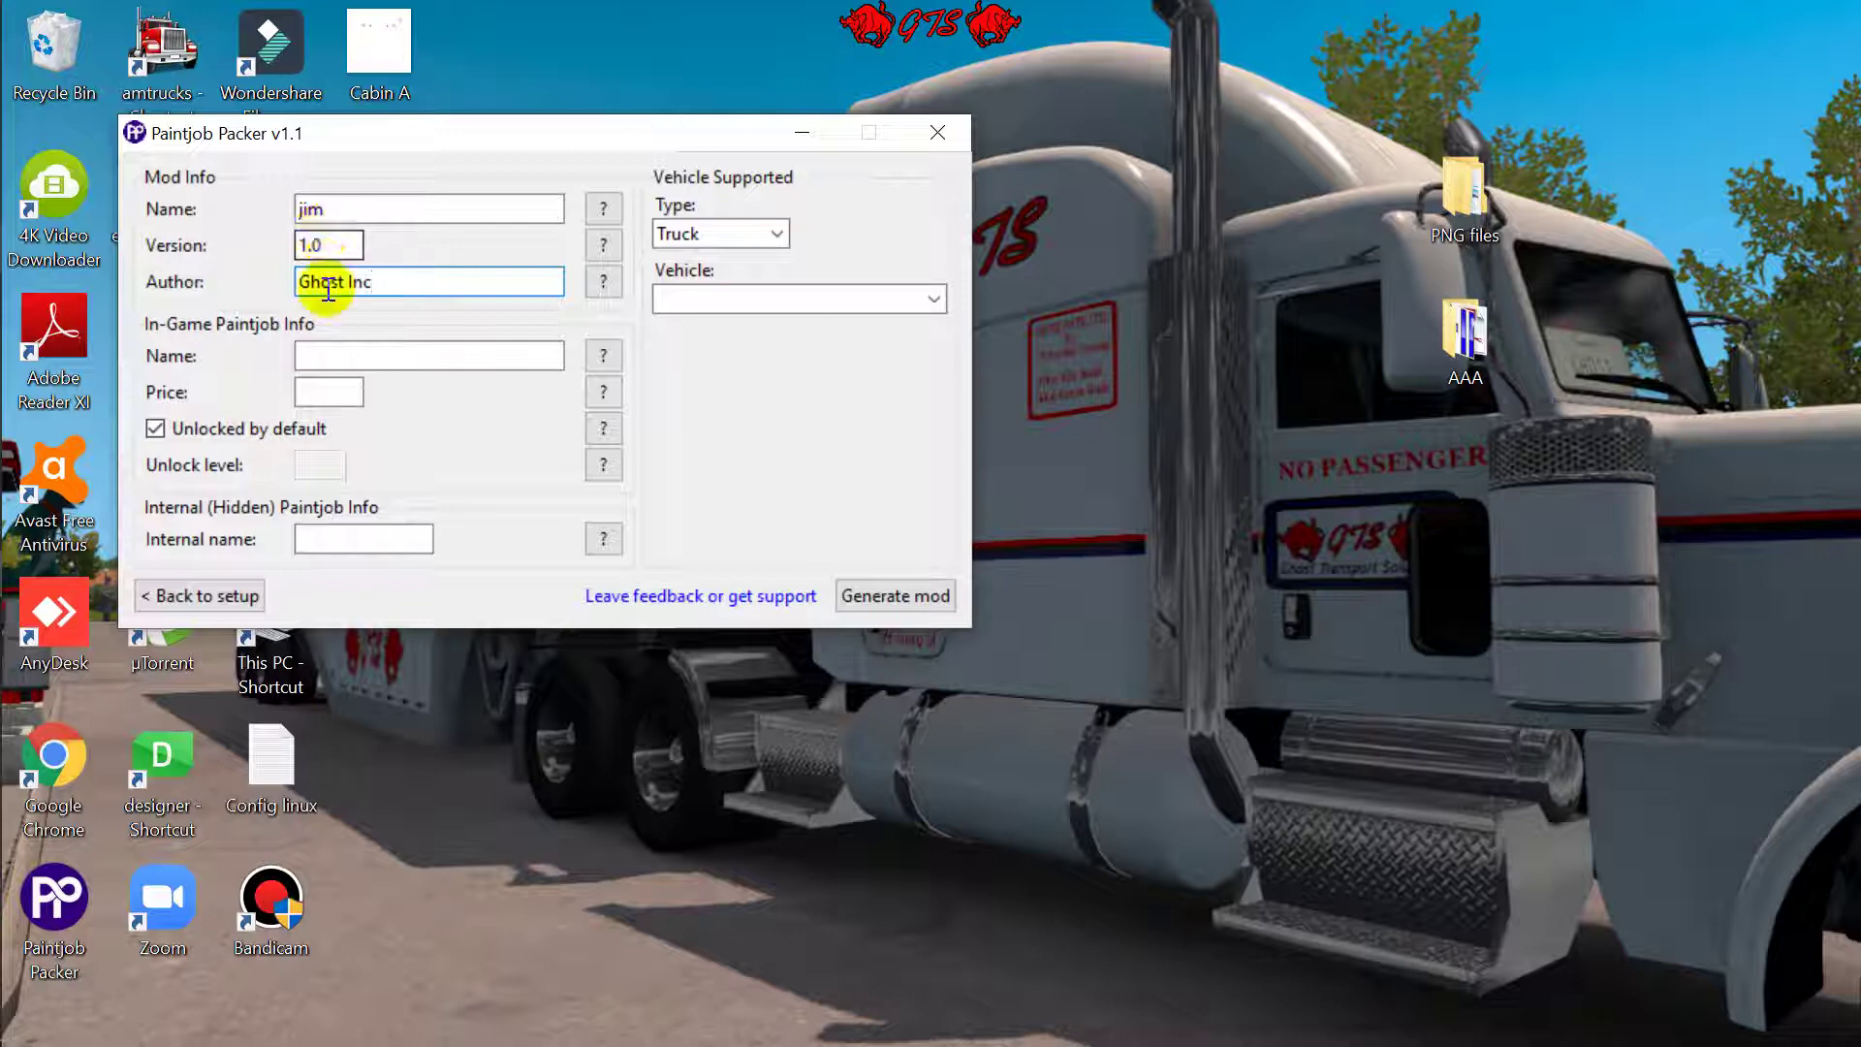
click(347, 364)
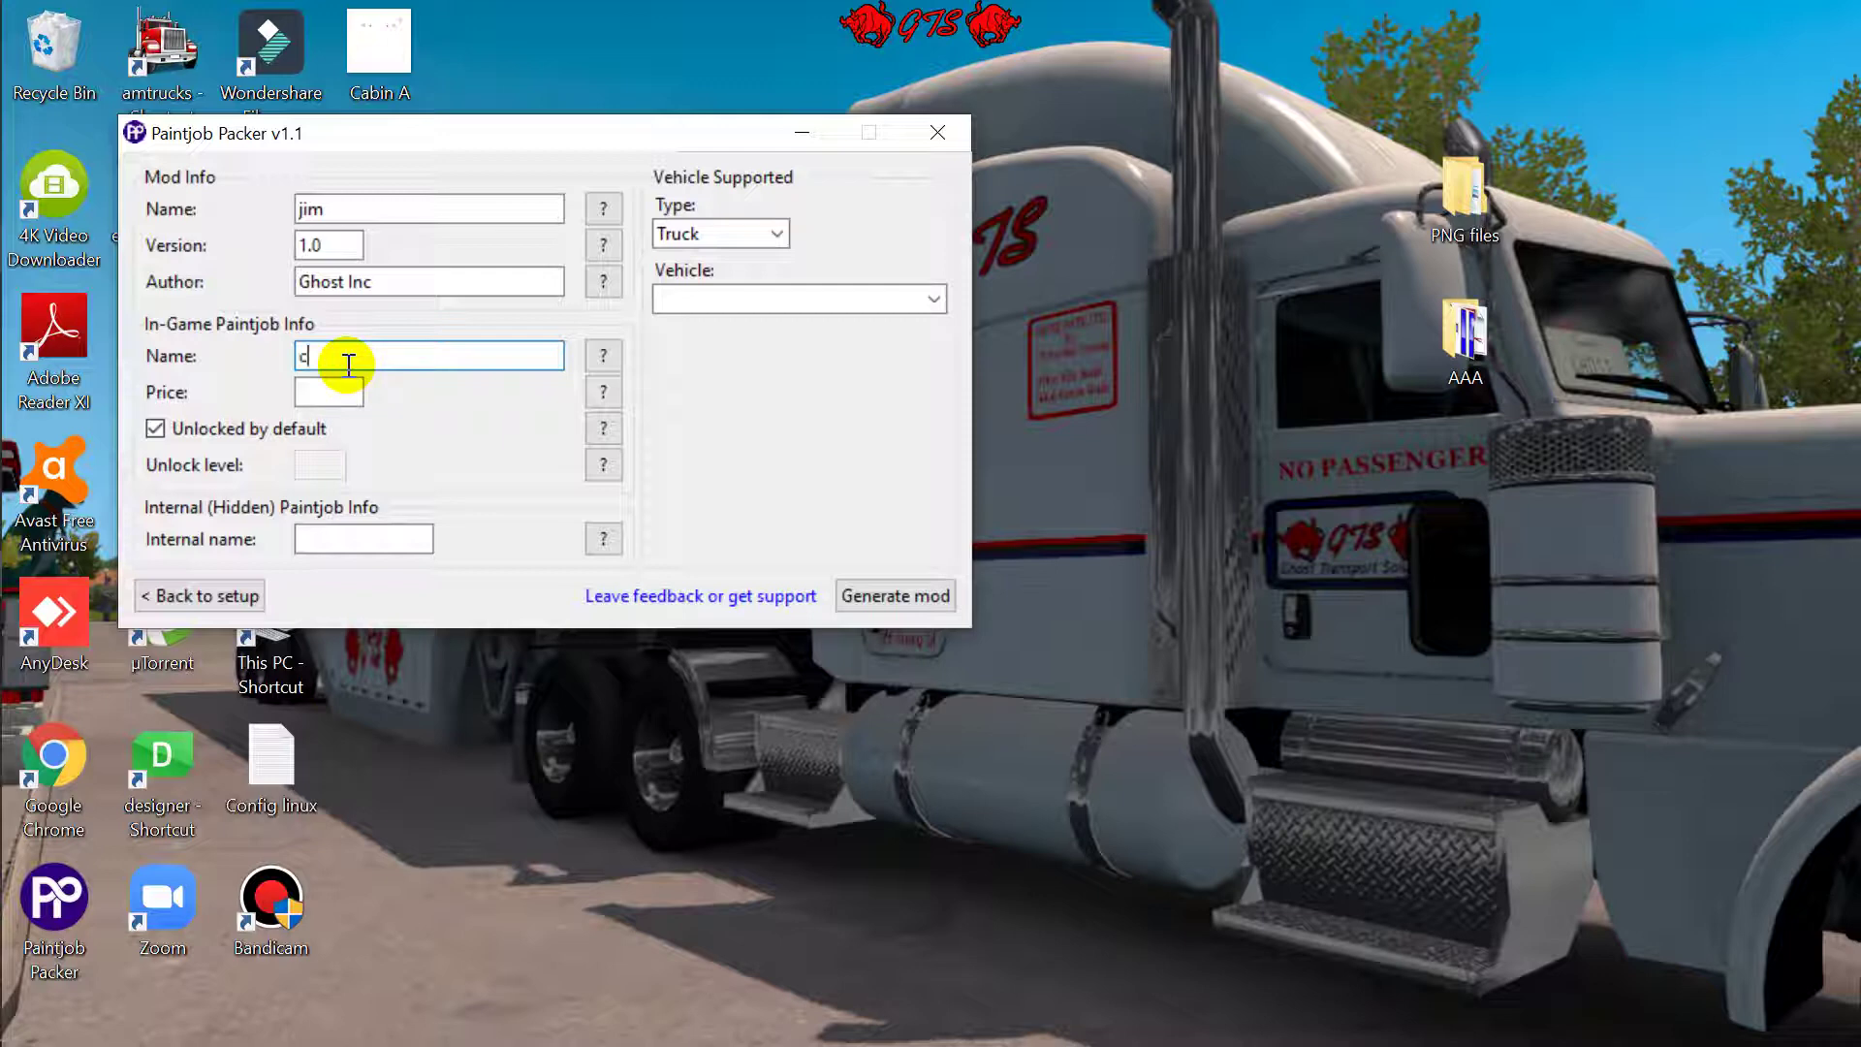
click(336, 397)
click(369, 538)
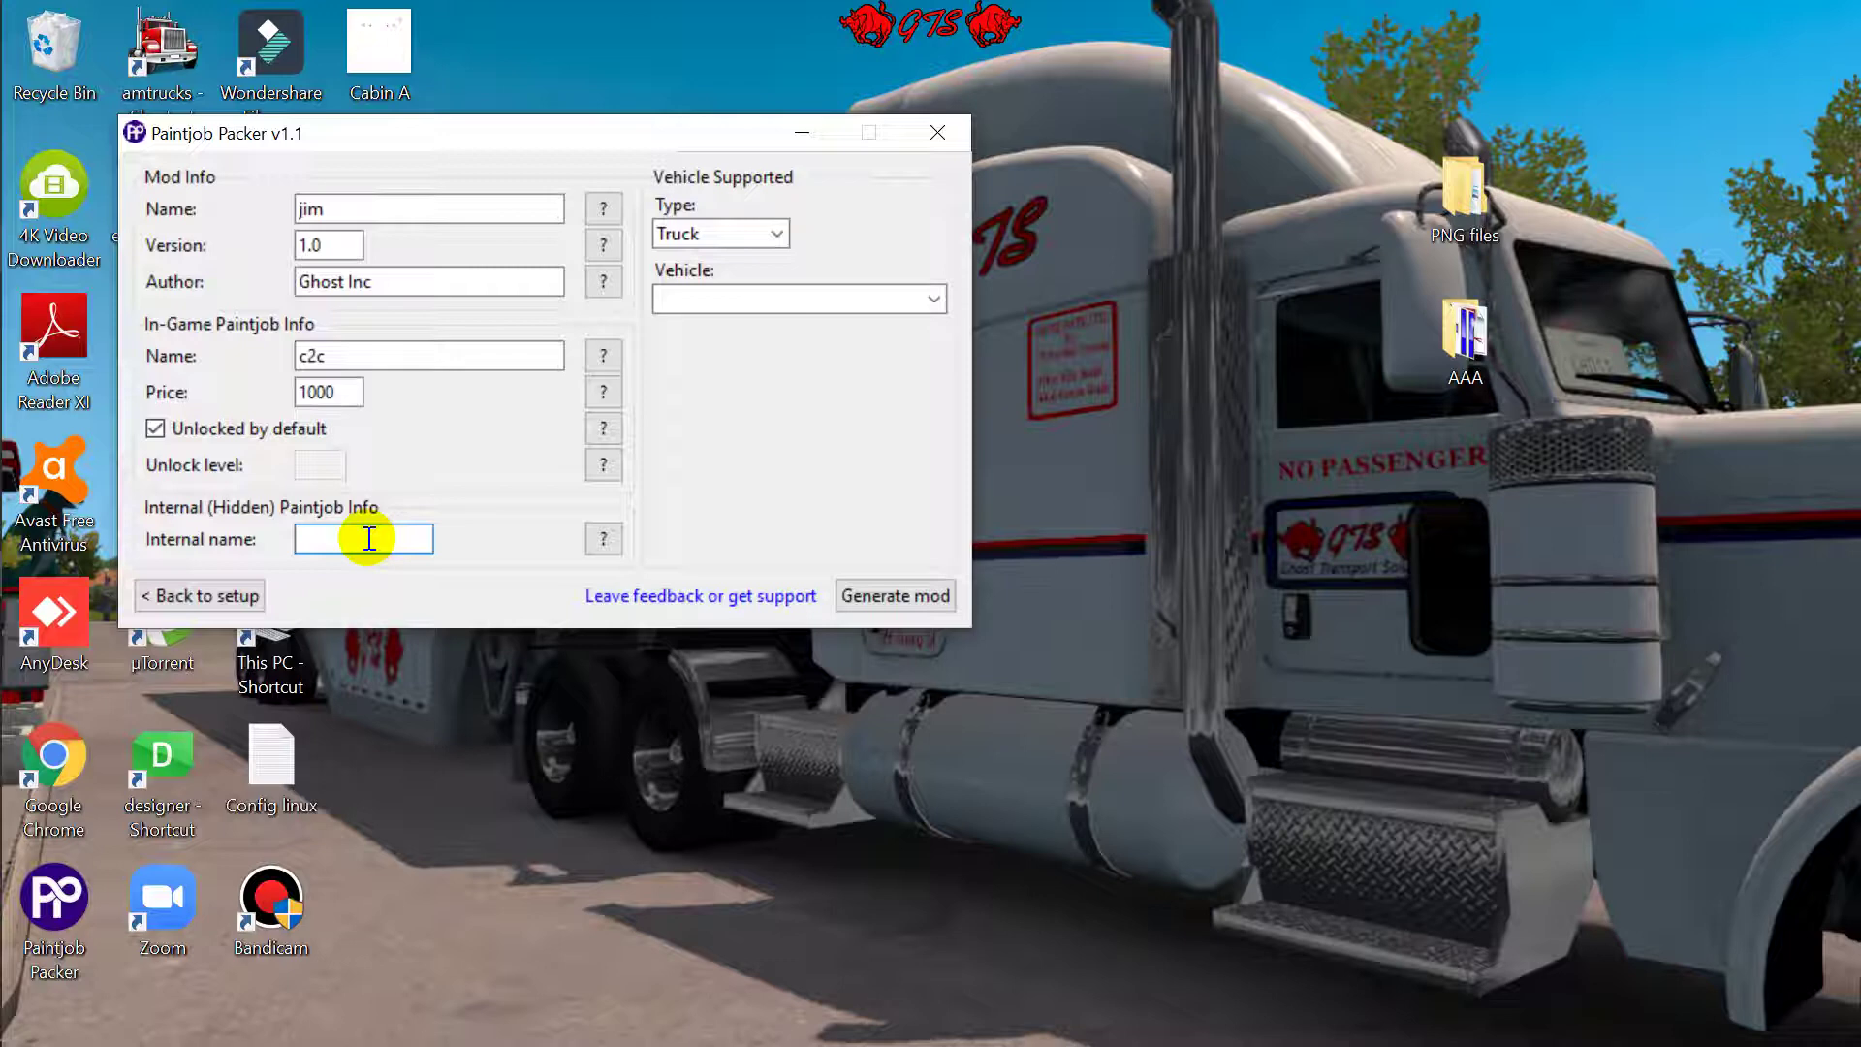
text(cc)
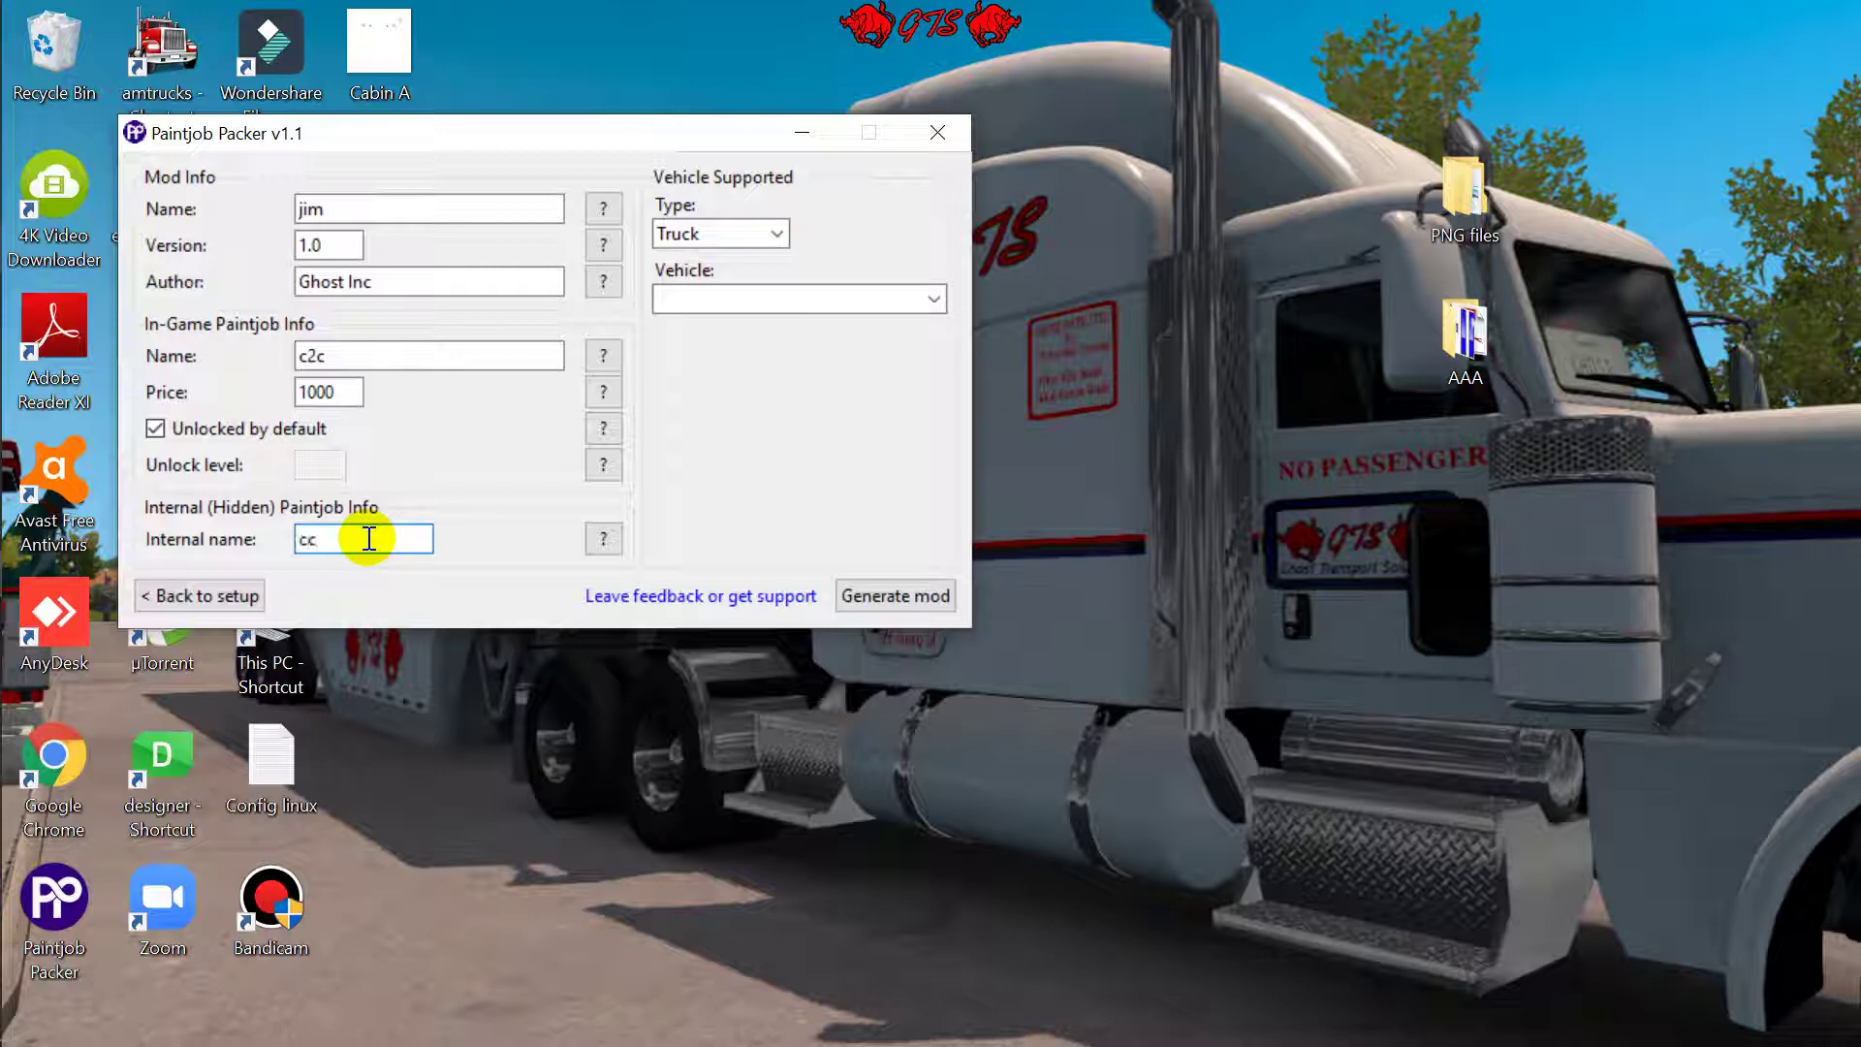
Set the vehicle type Truck and vehicle Renault T, then generate the mod.
click(777, 234)
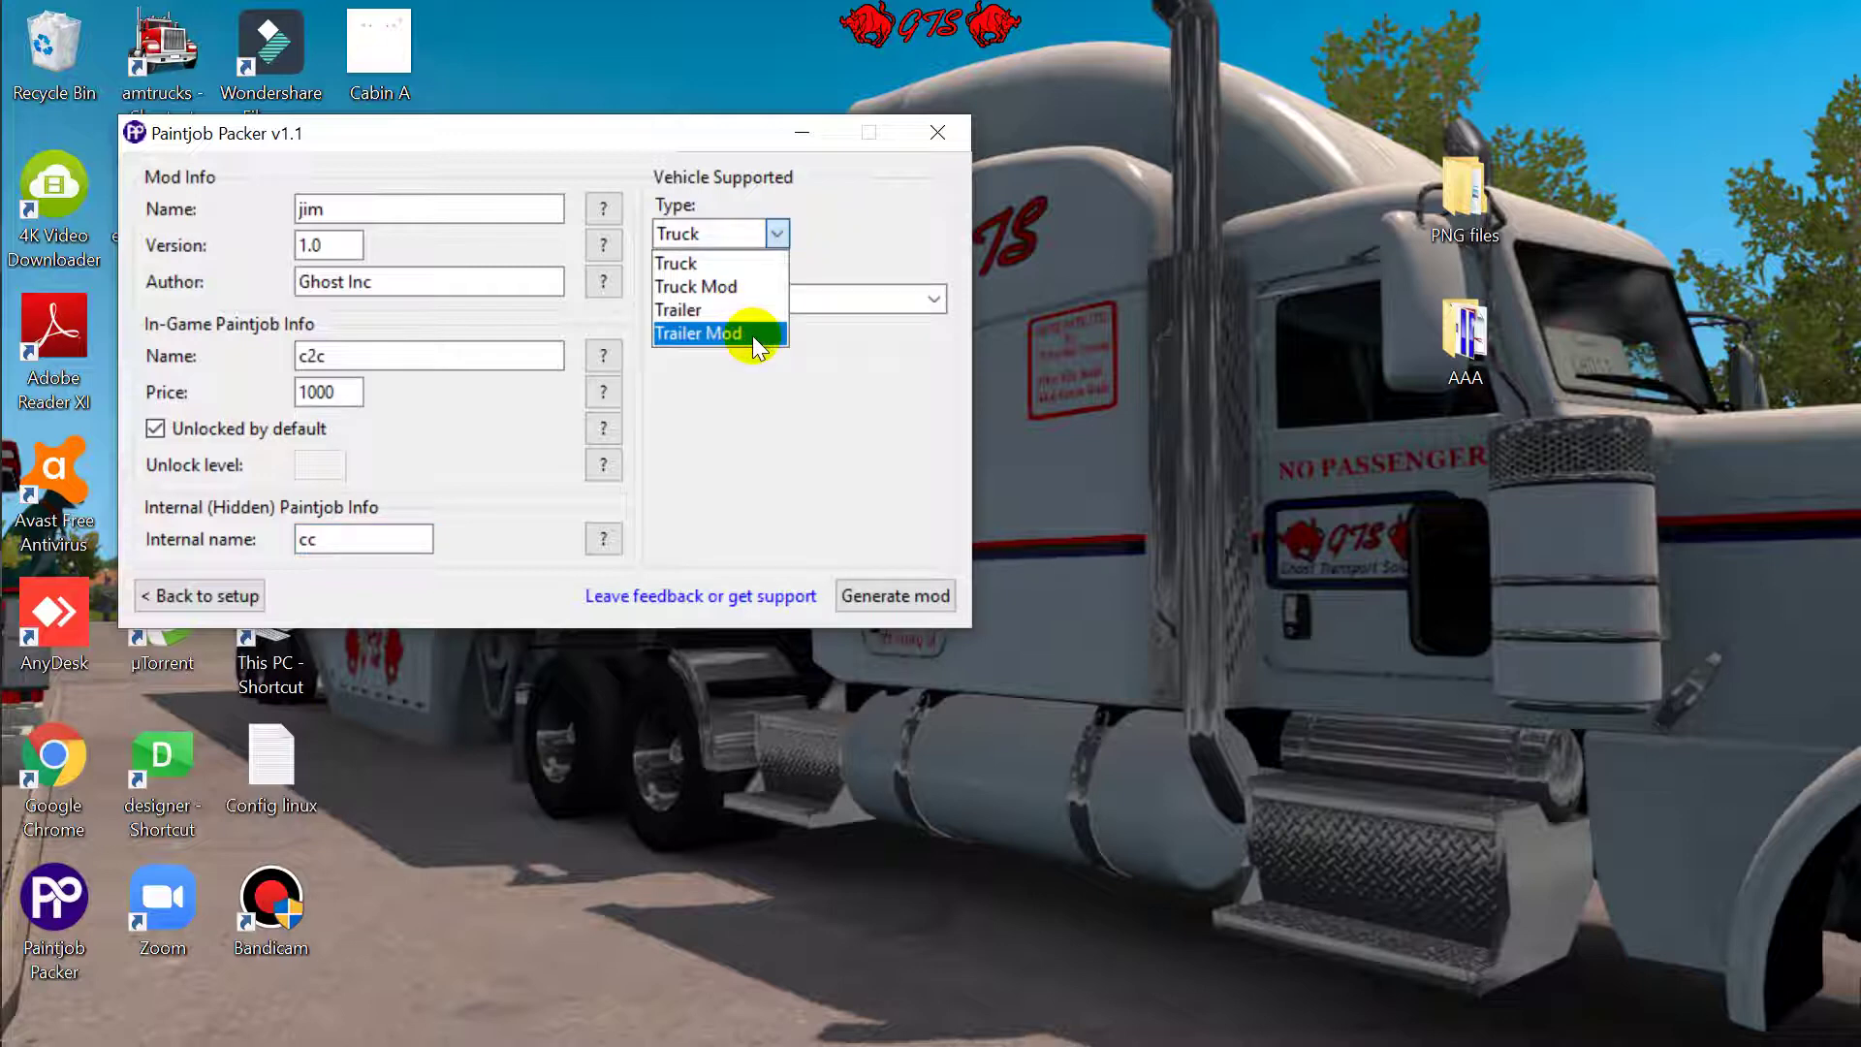
click(739, 264)
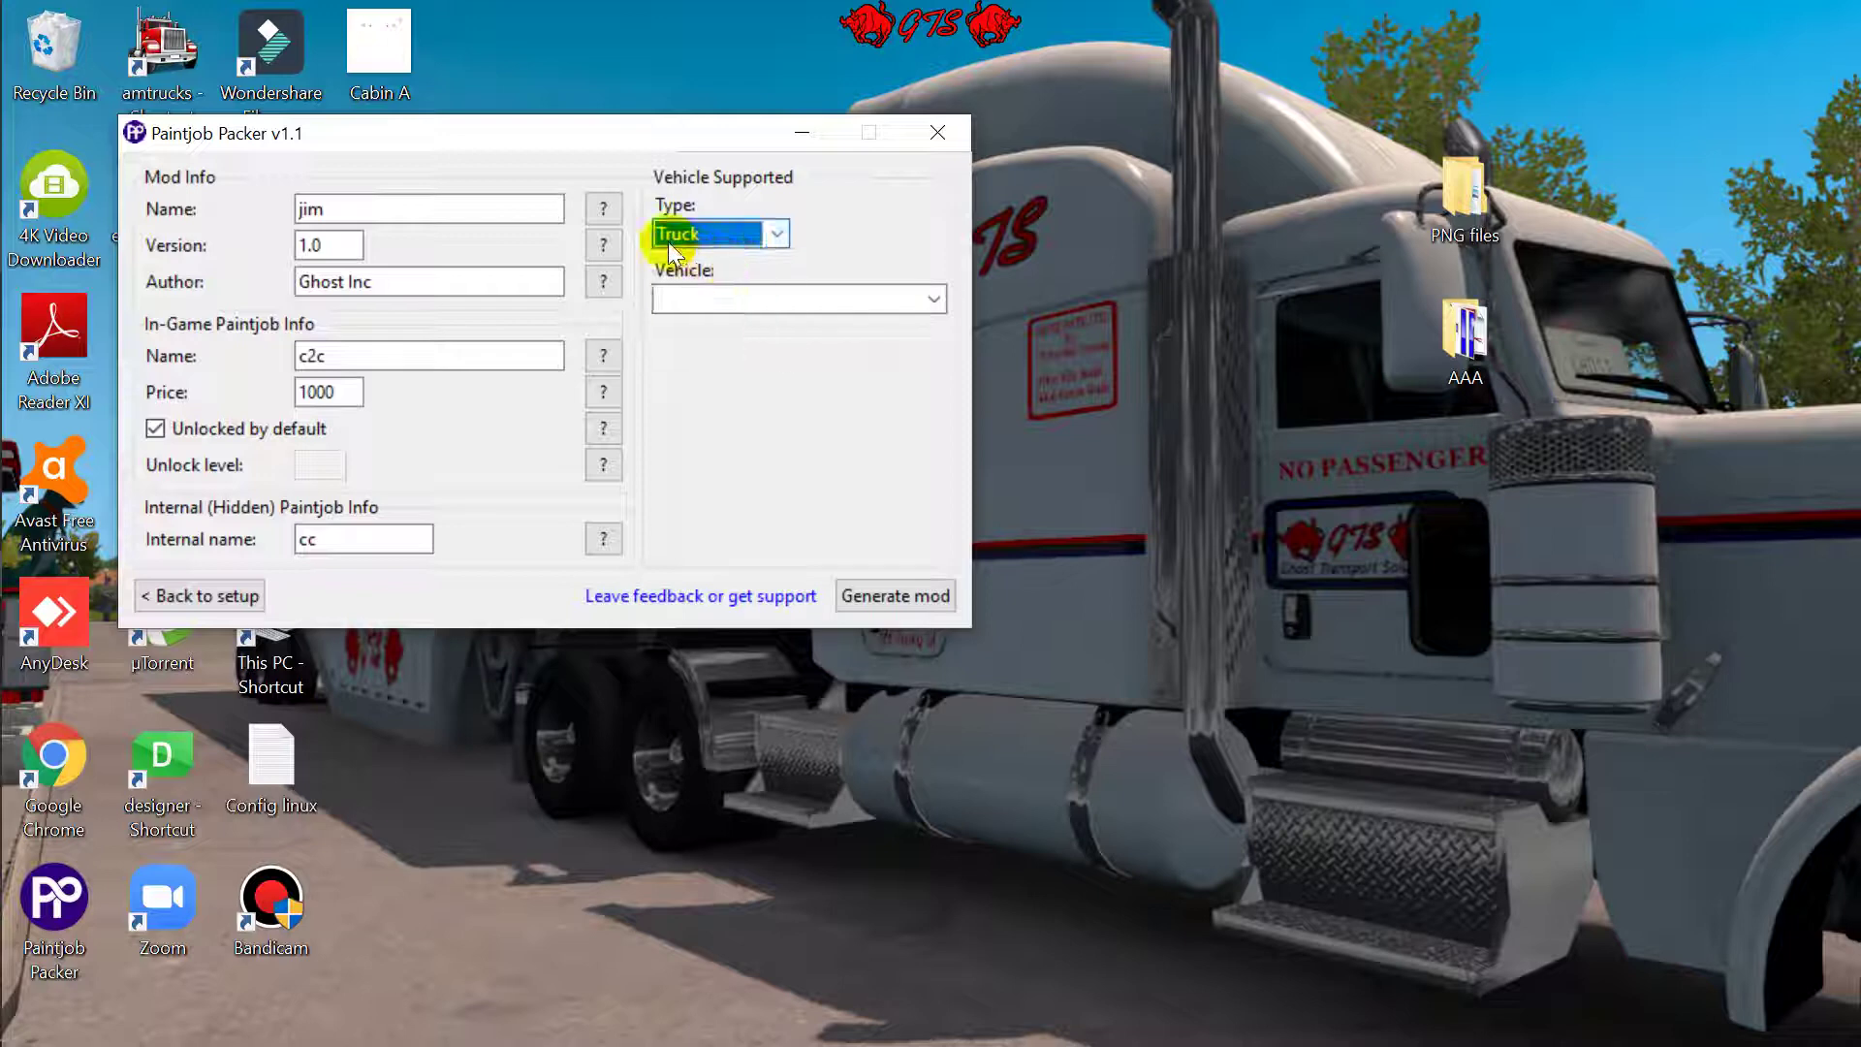
click(936, 299)
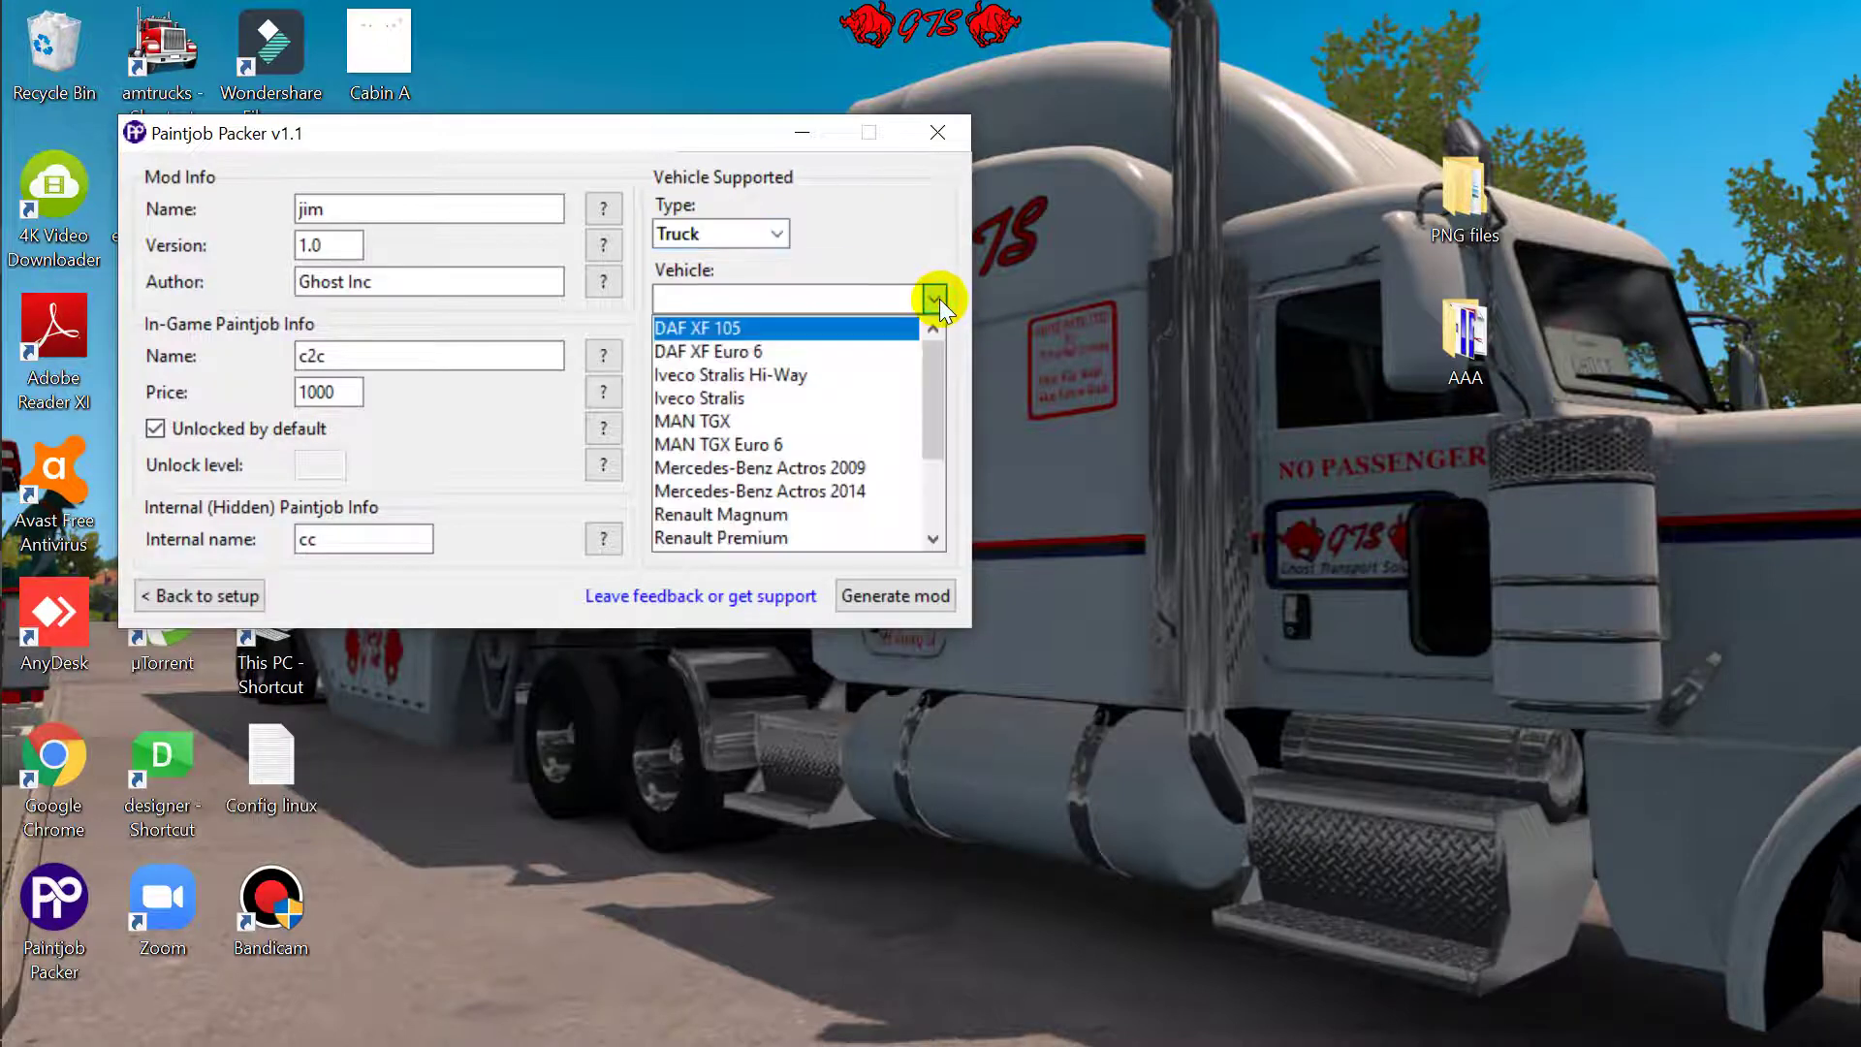
drag(927, 347, 923, 396)
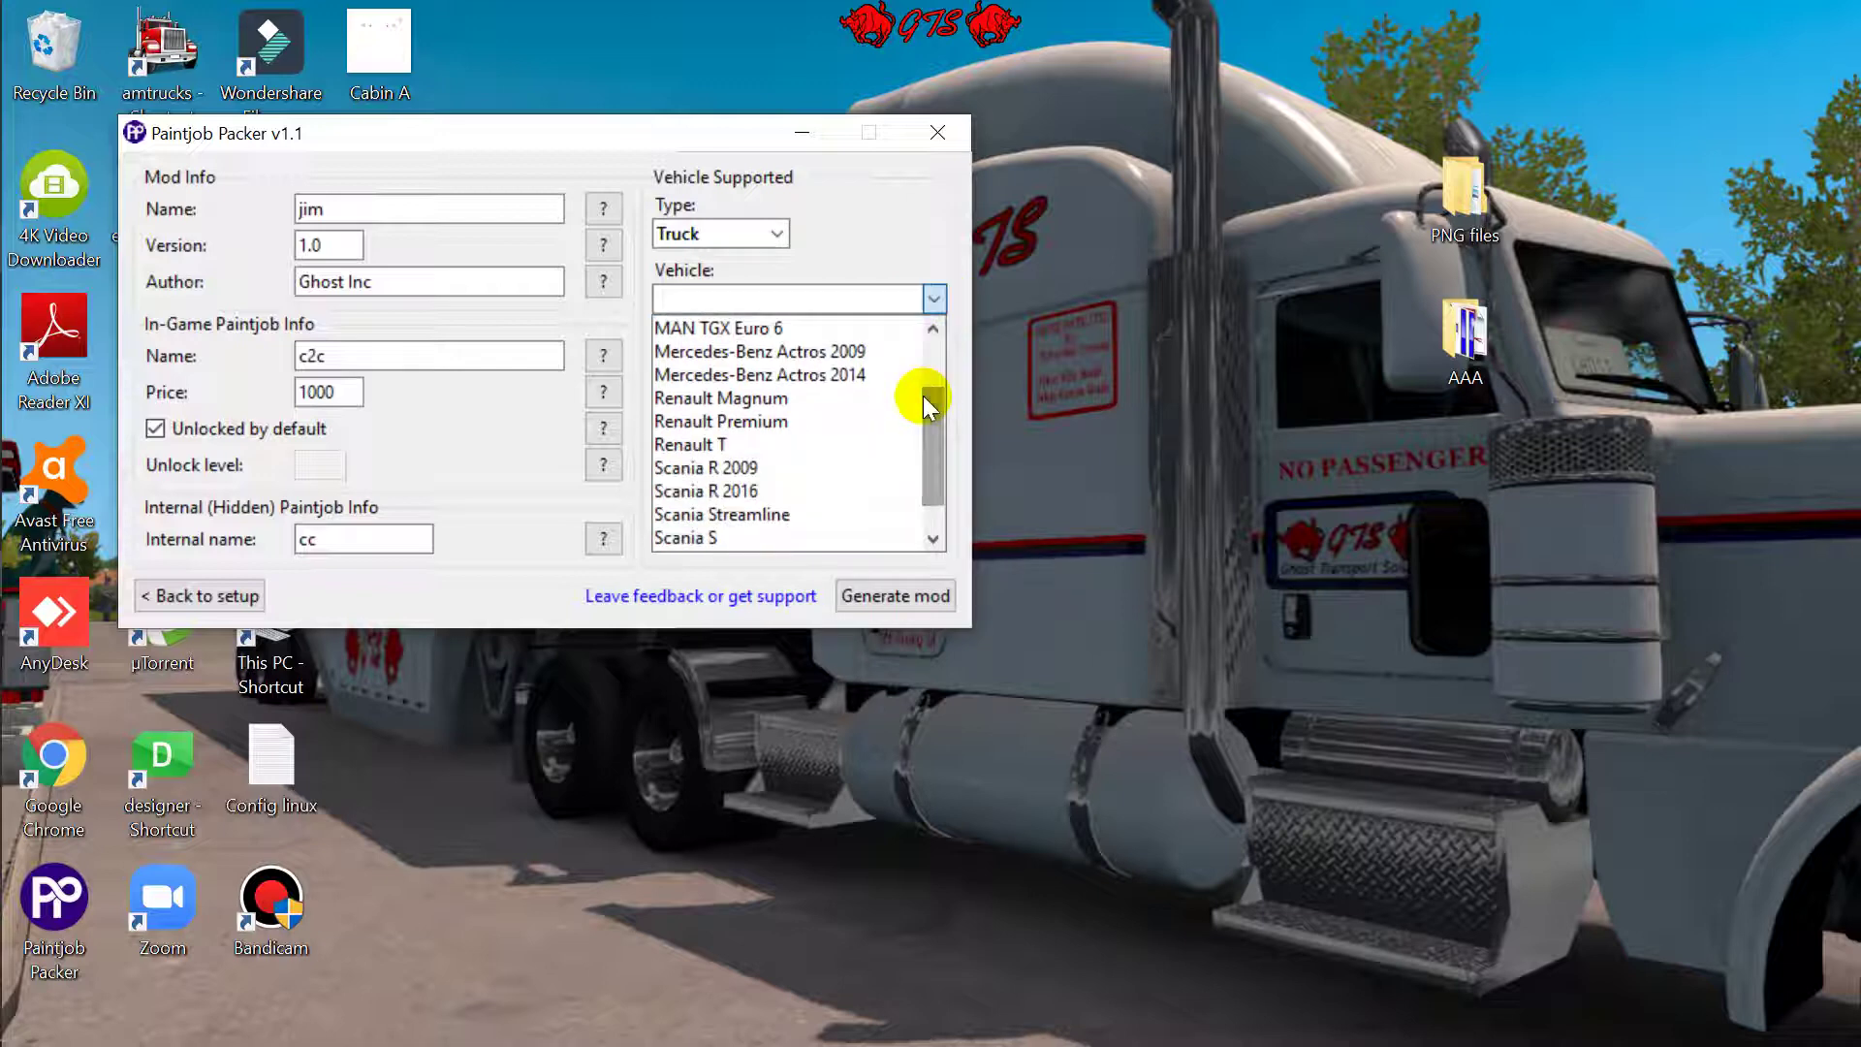
click(781, 444)
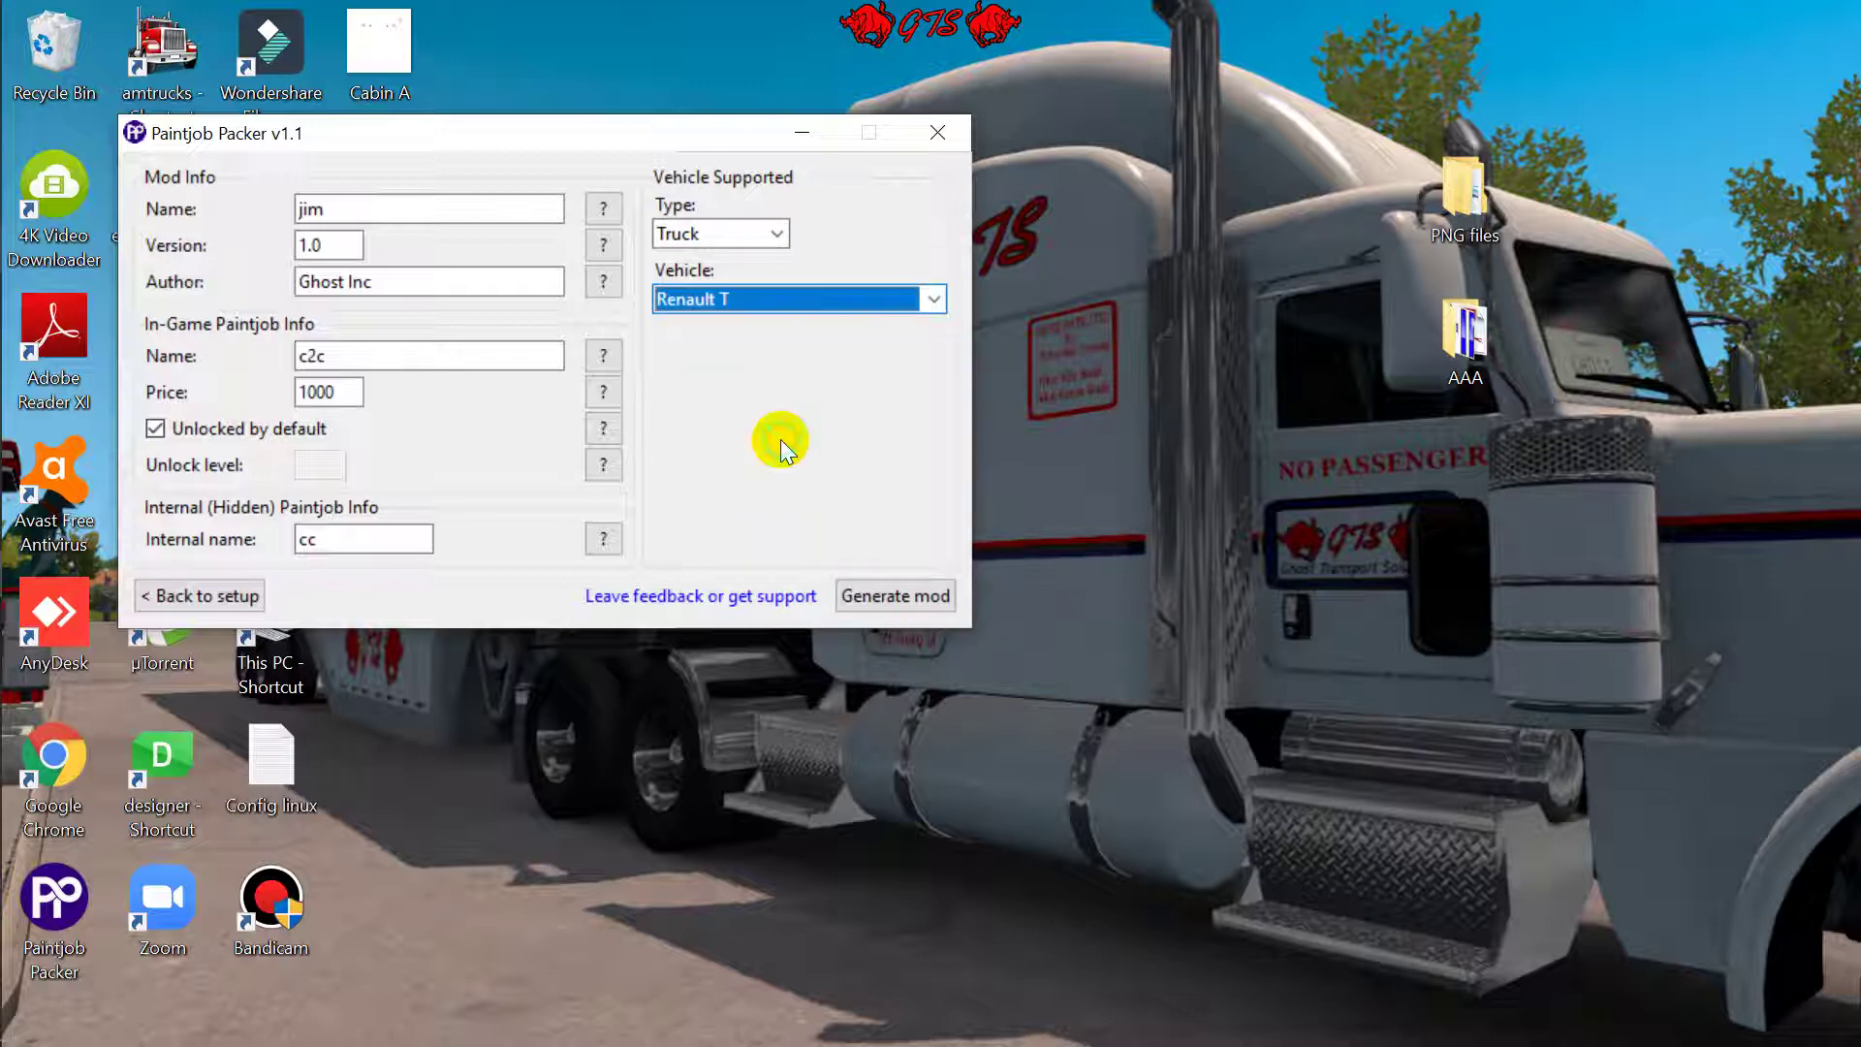
click(887, 597)
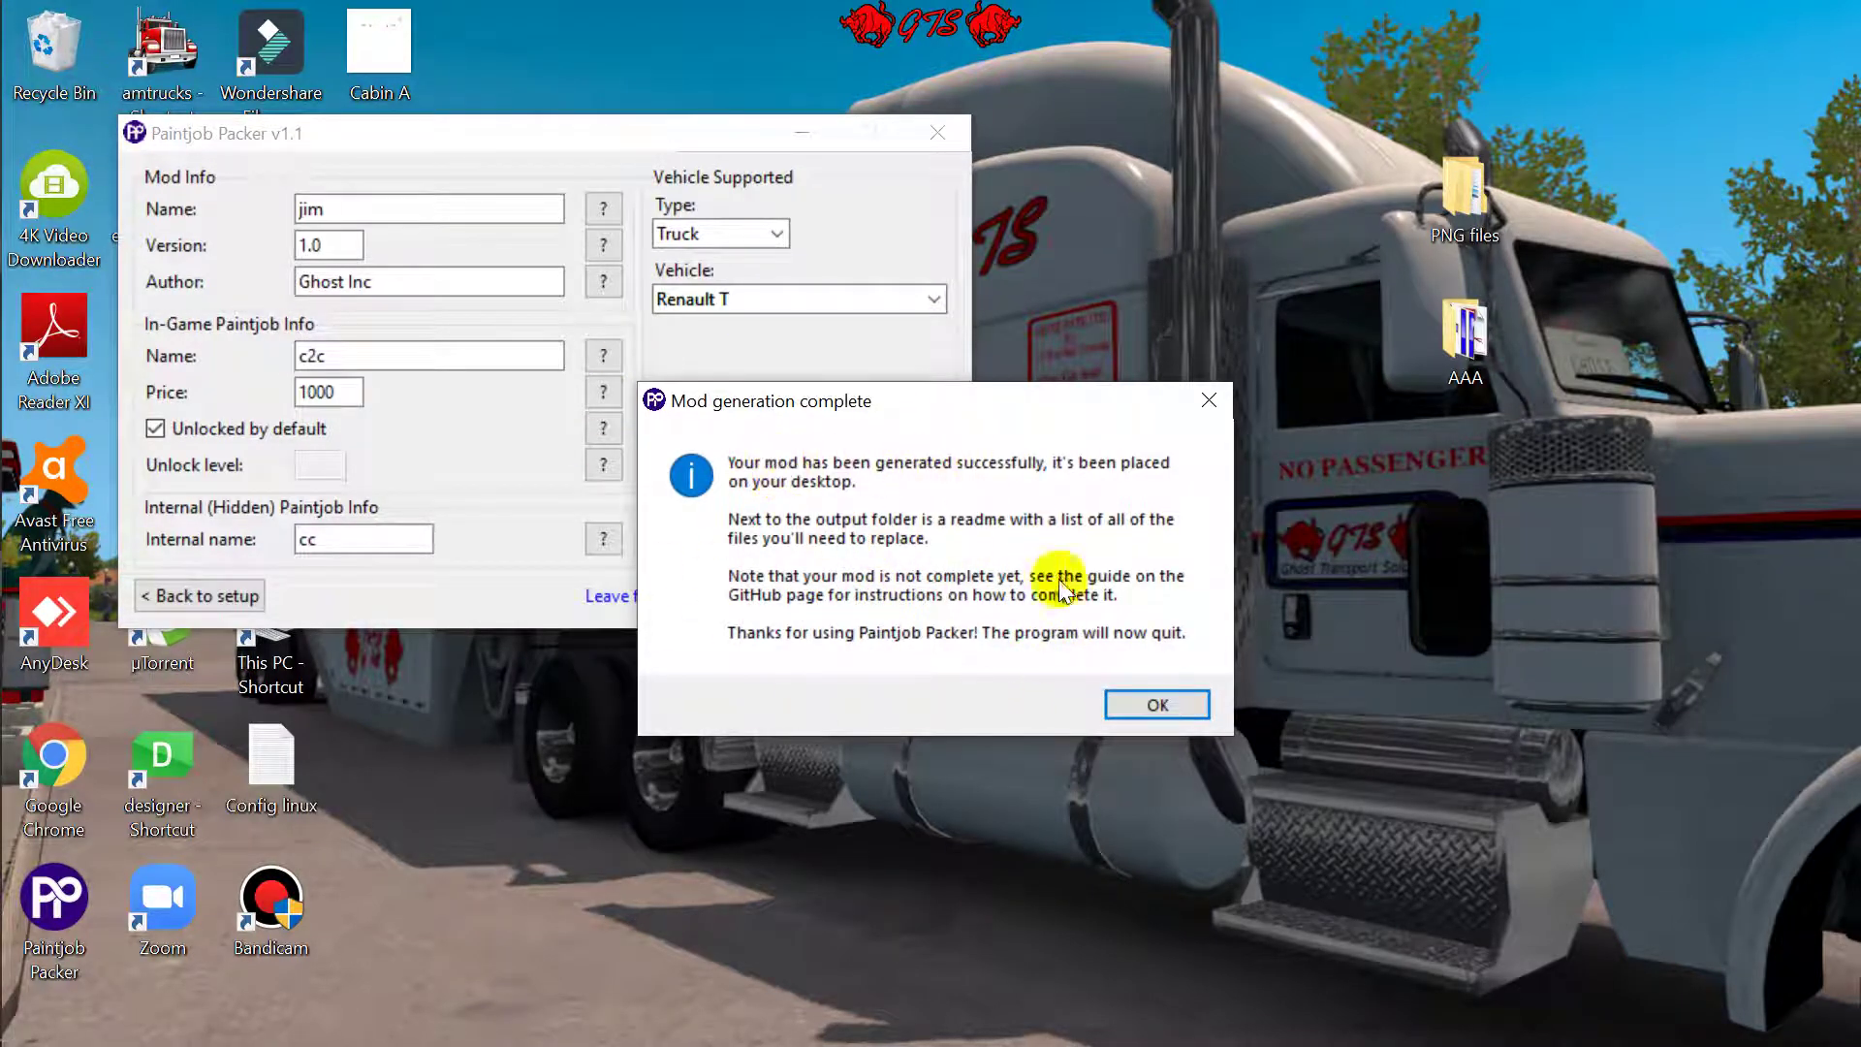
Dismiss the packer's completion message and open the Paintjob Packer Output folder from the desktop.
click(1157, 706)
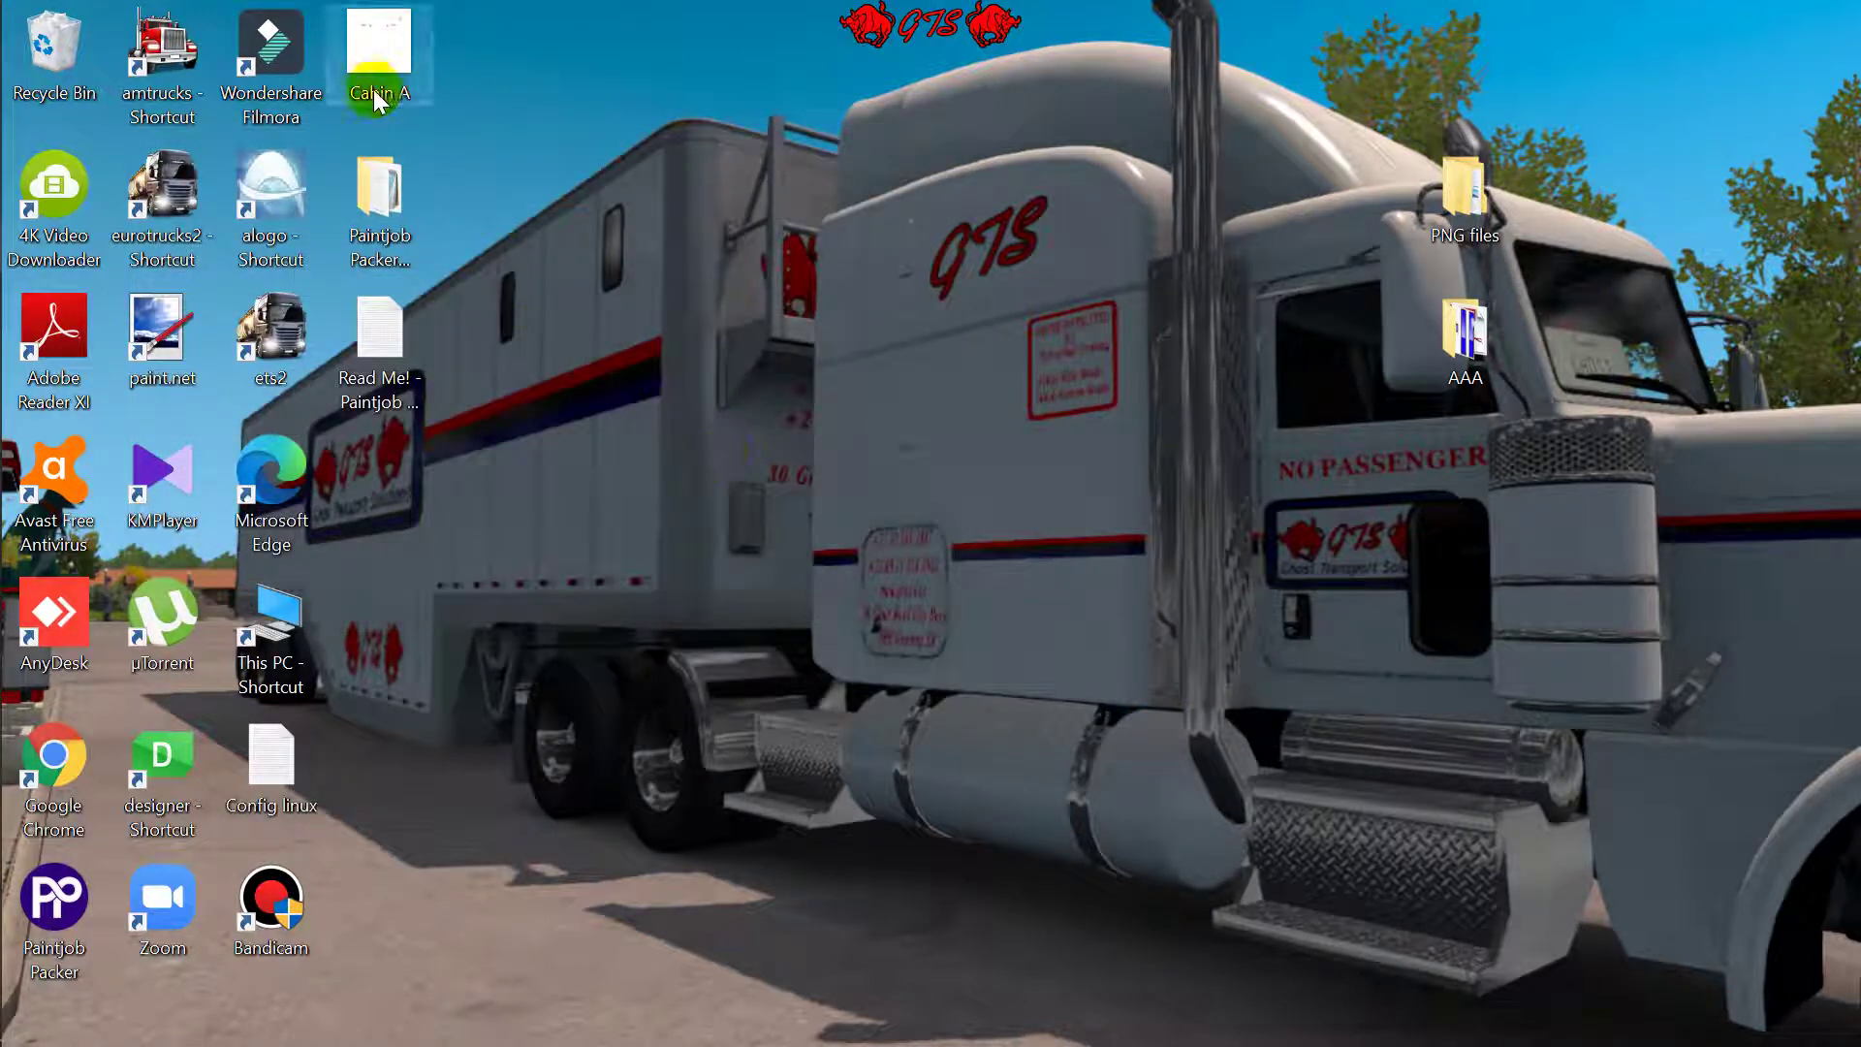
click(483, 186)
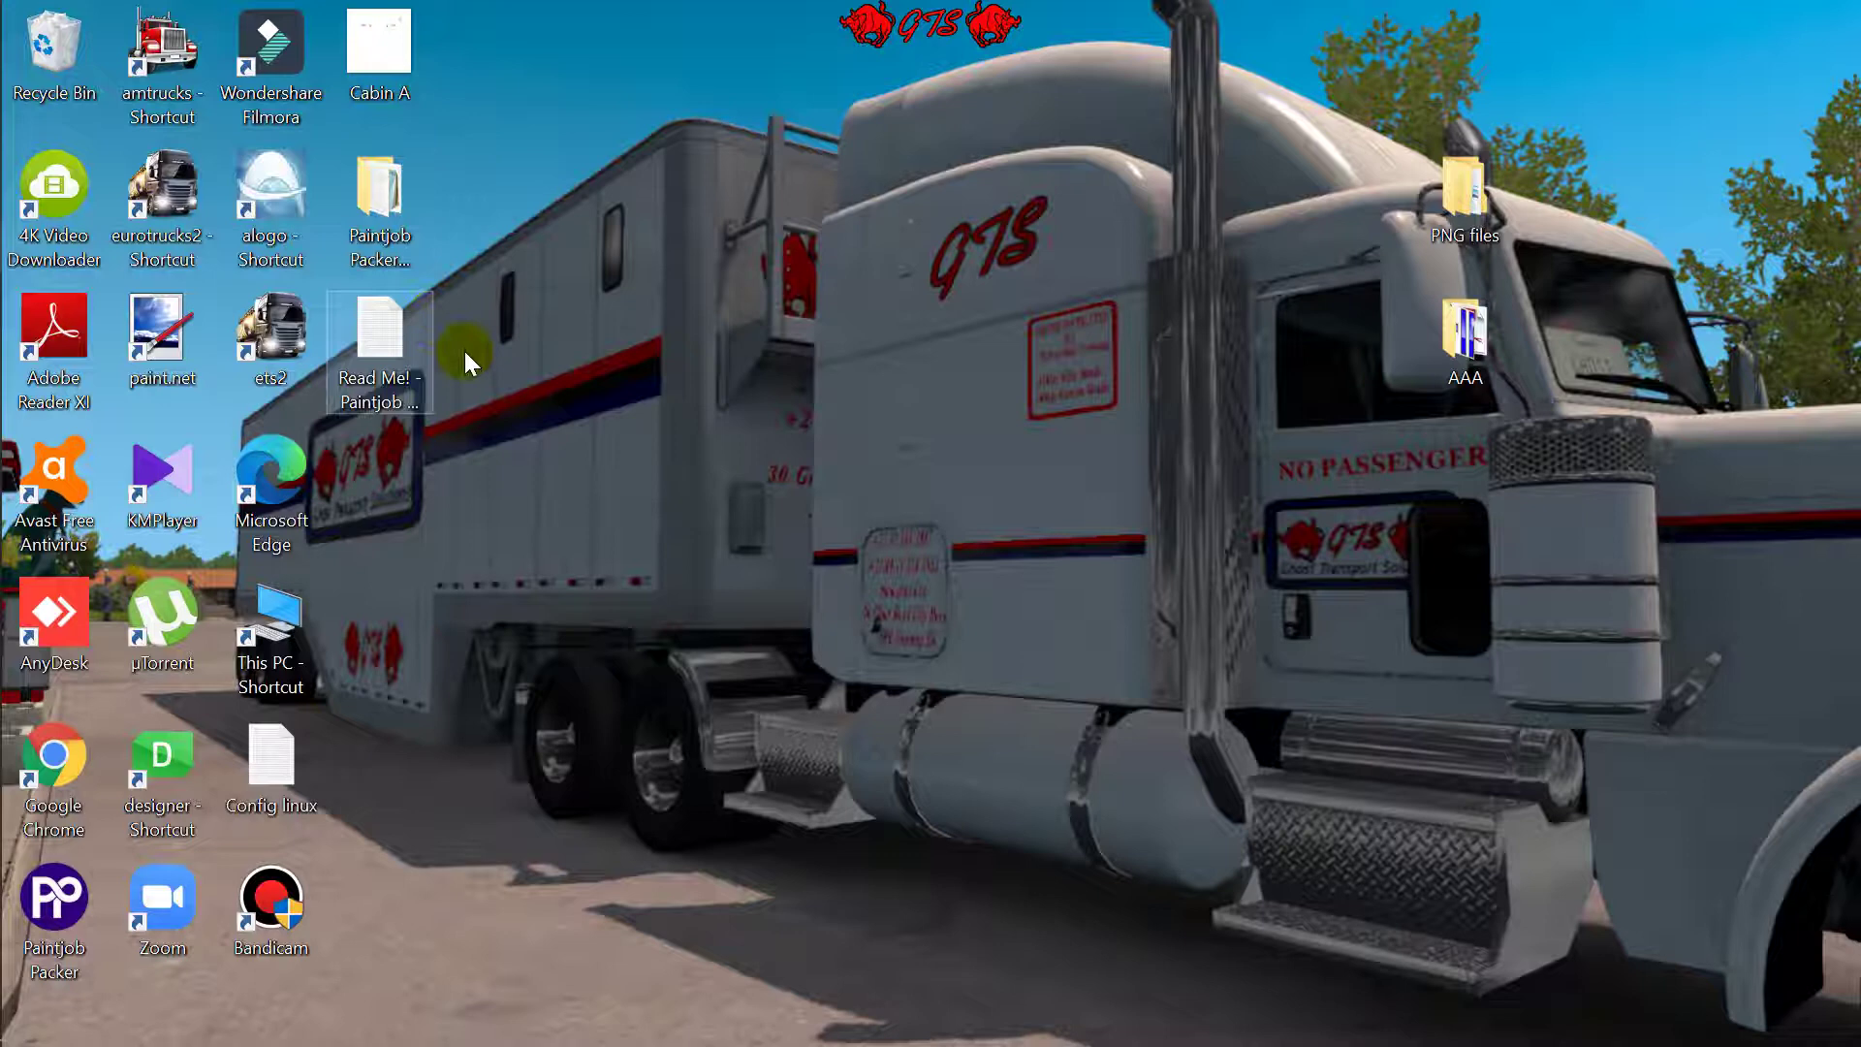
click(374, 205)
double_click(374, 205)
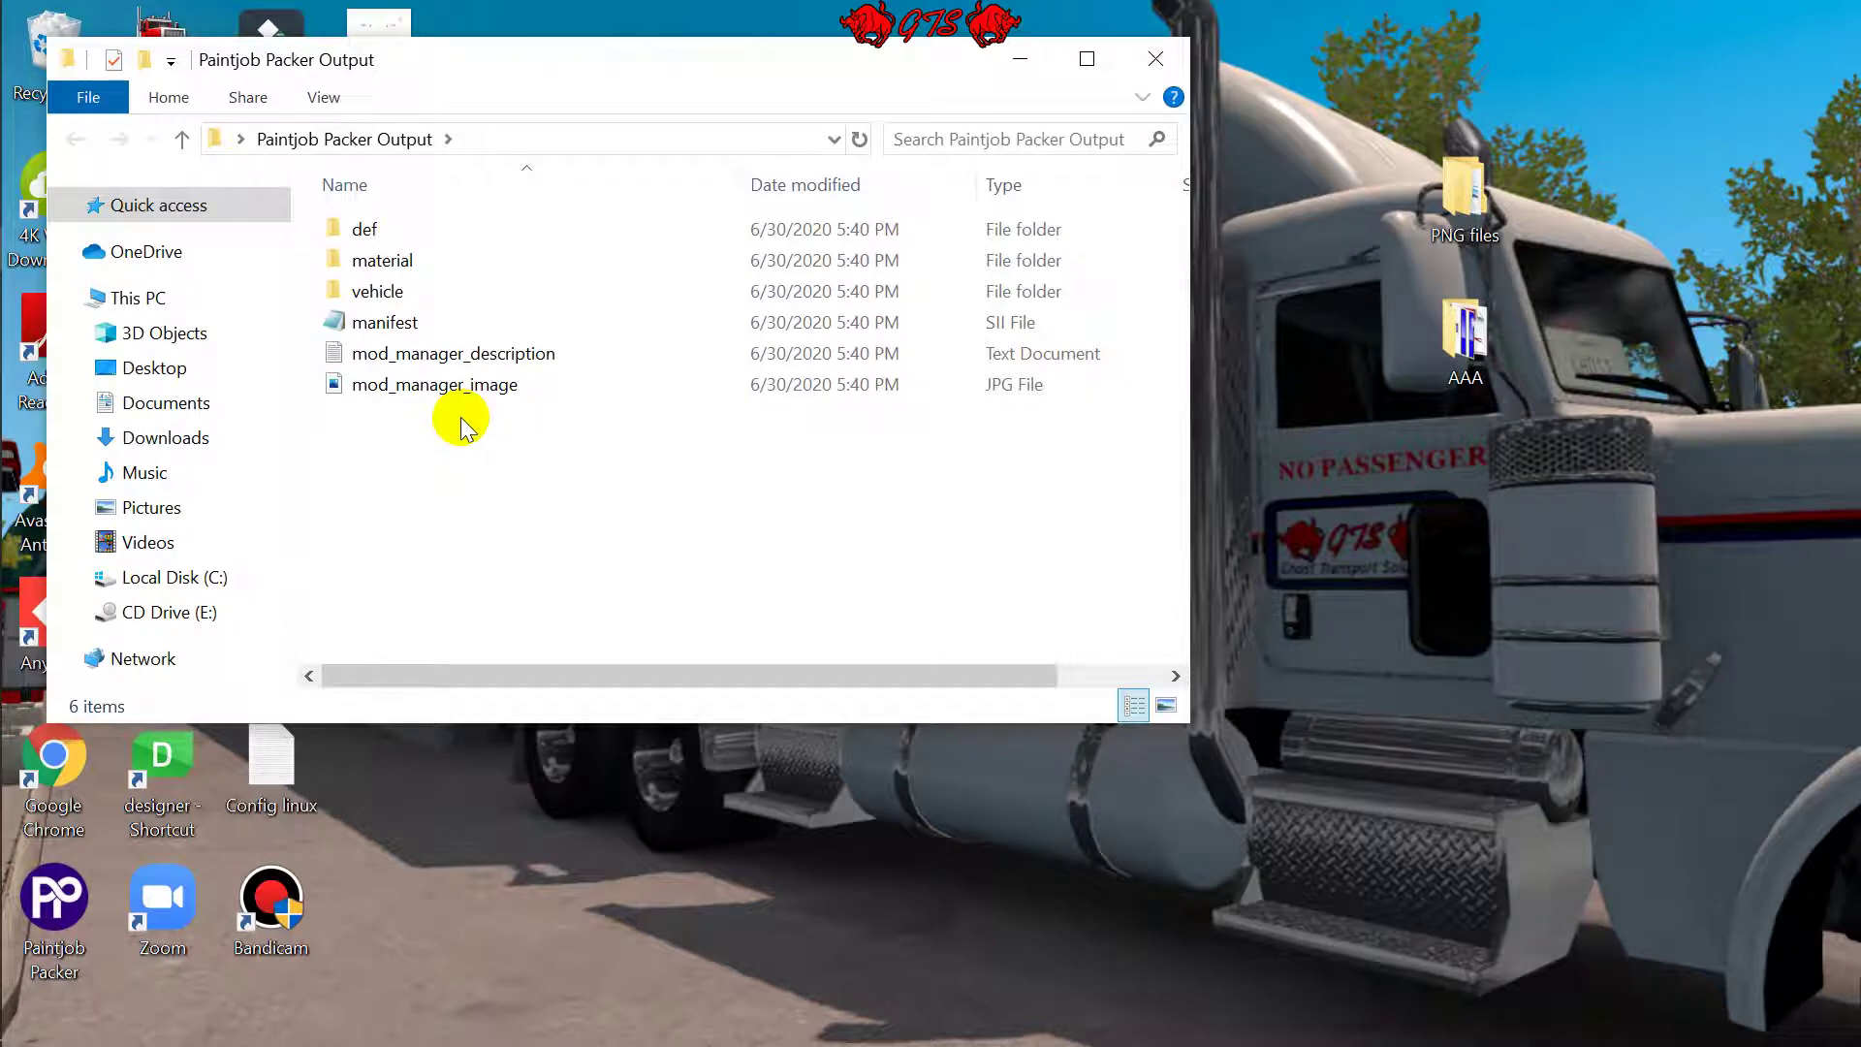
Browse through vehicle, truck, upgrade and paintjob into the cc folder holding renault_t.
double_click(427, 291)
double_click(405, 240)
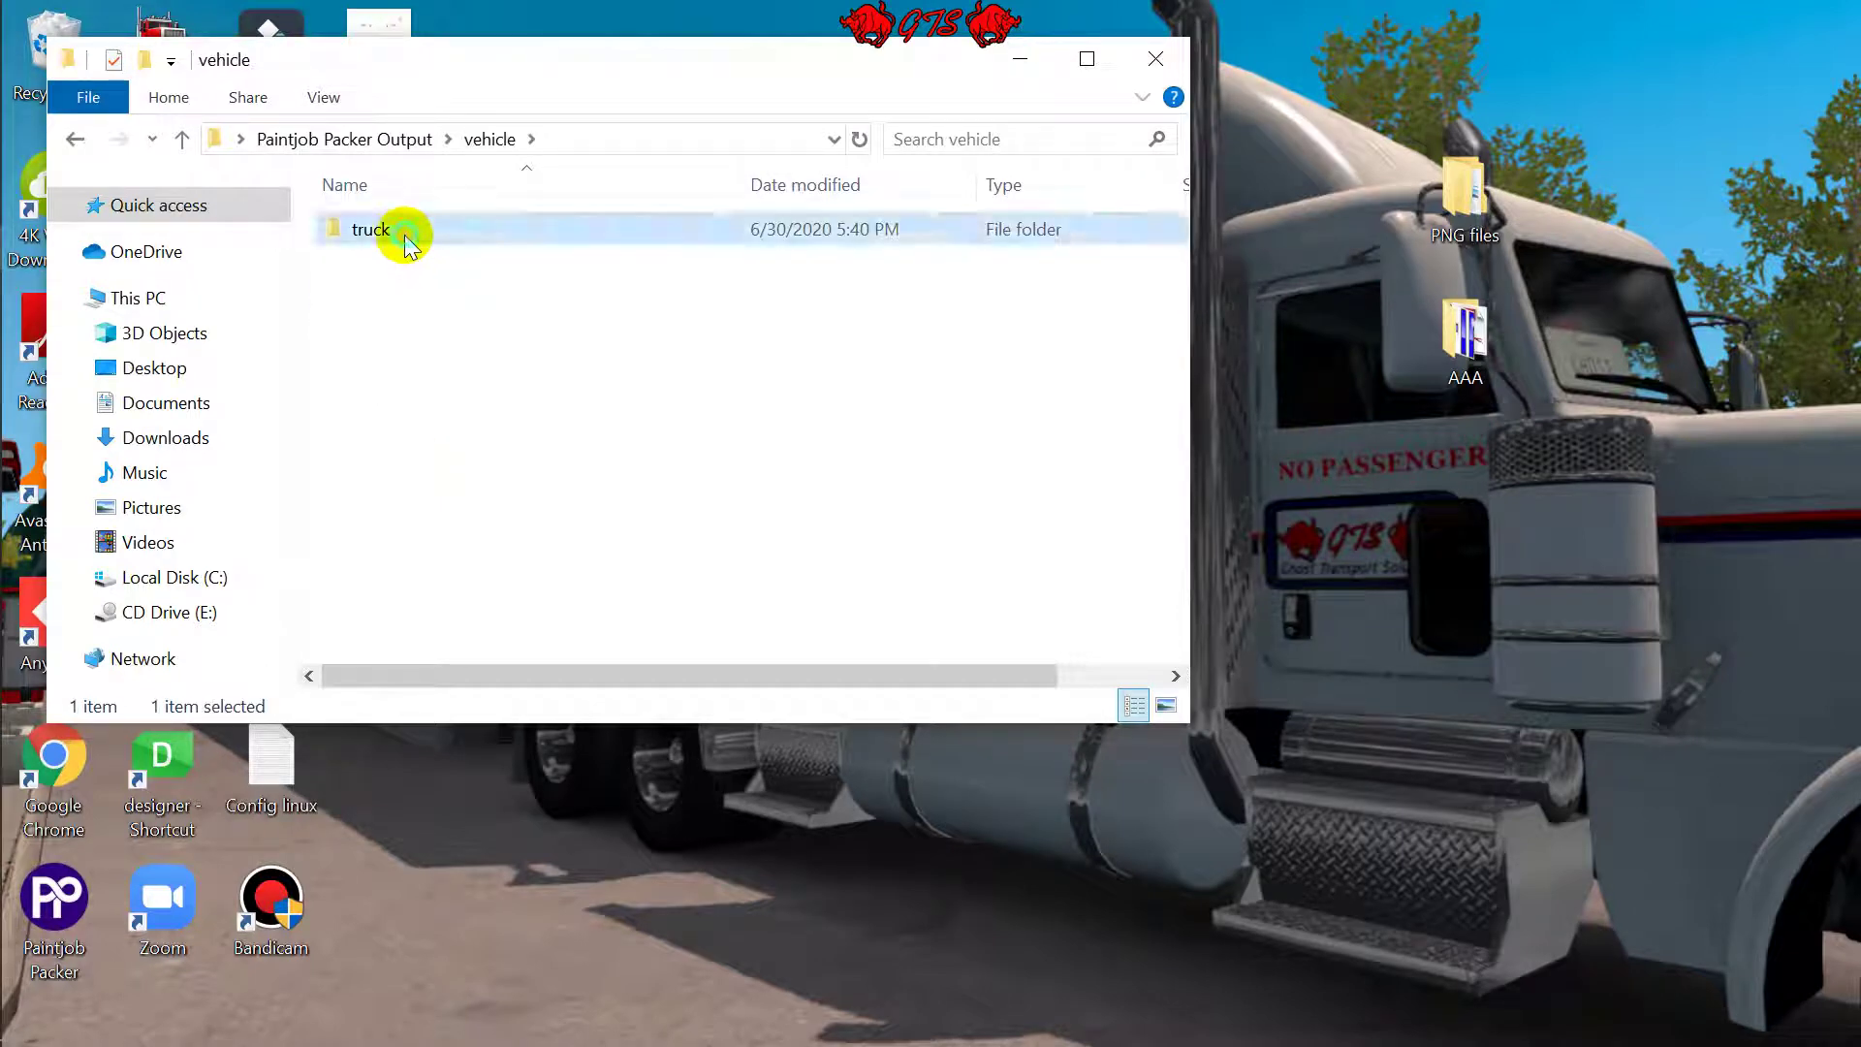
double_click(405, 240)
double_click(405, 240)
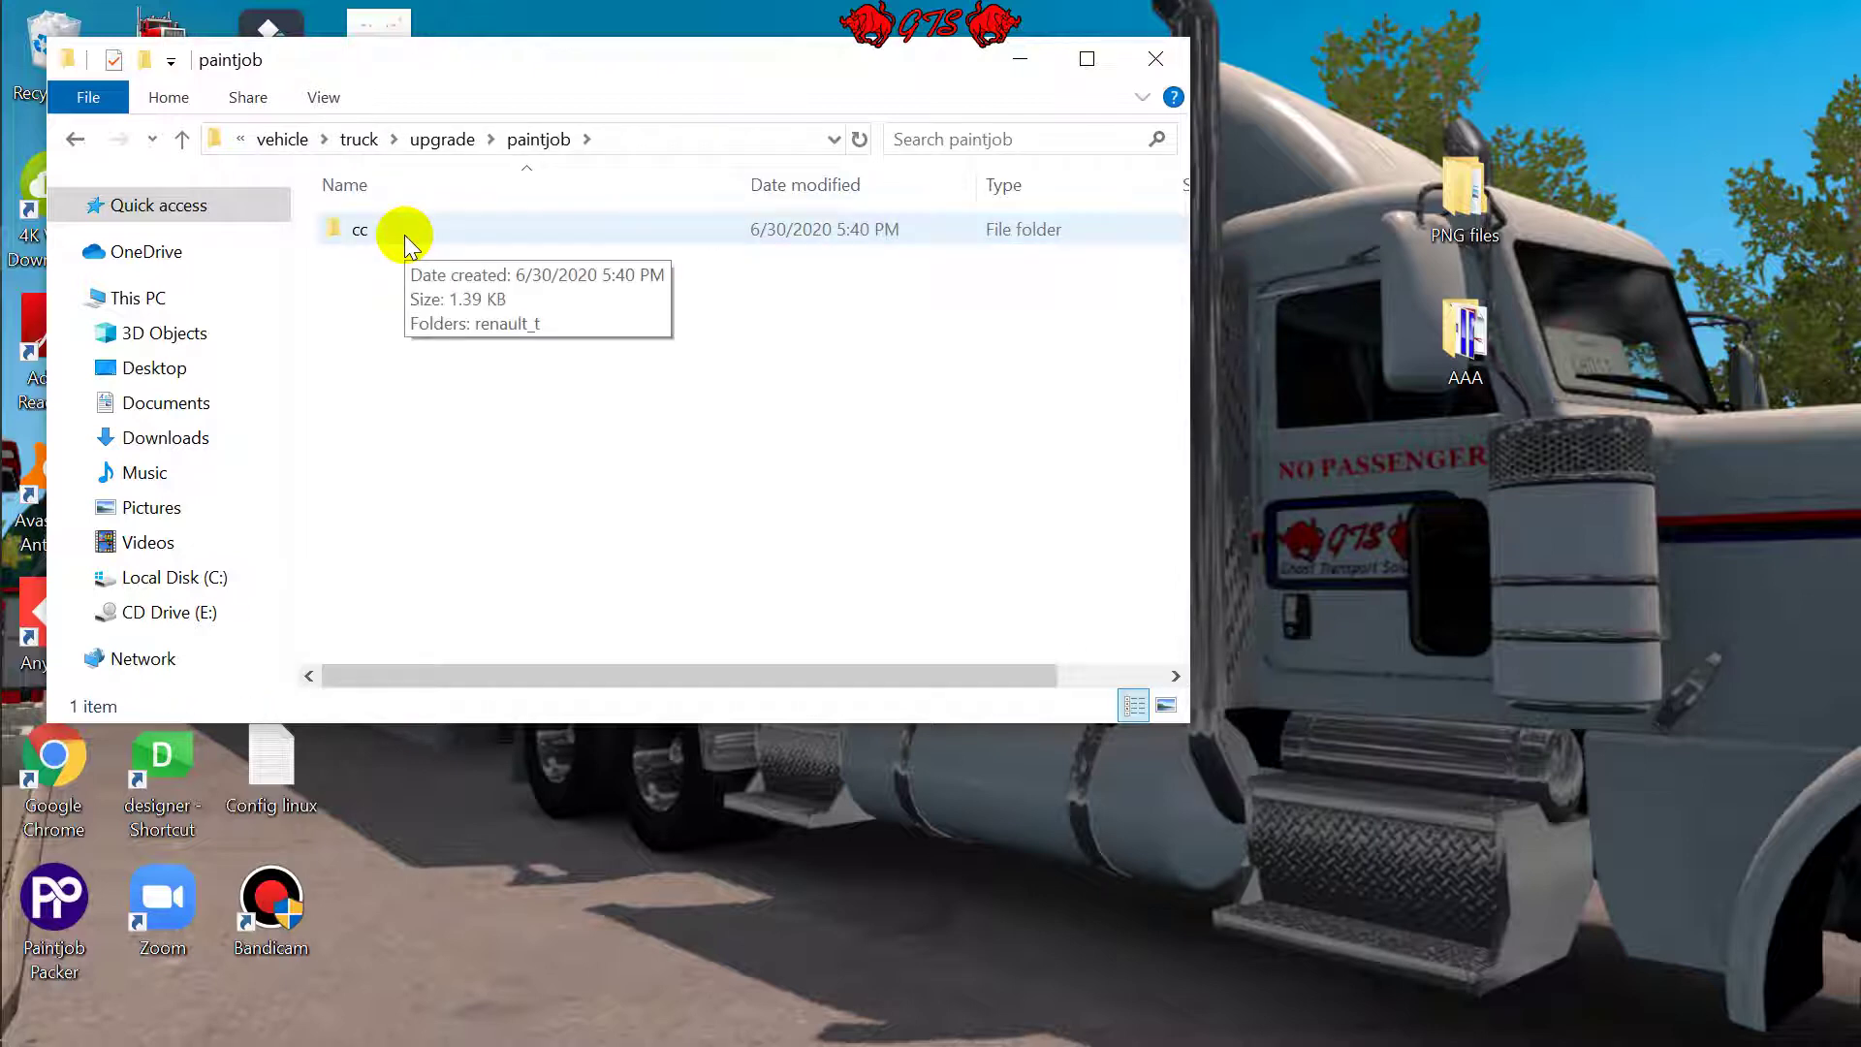
double_click(404, 235)
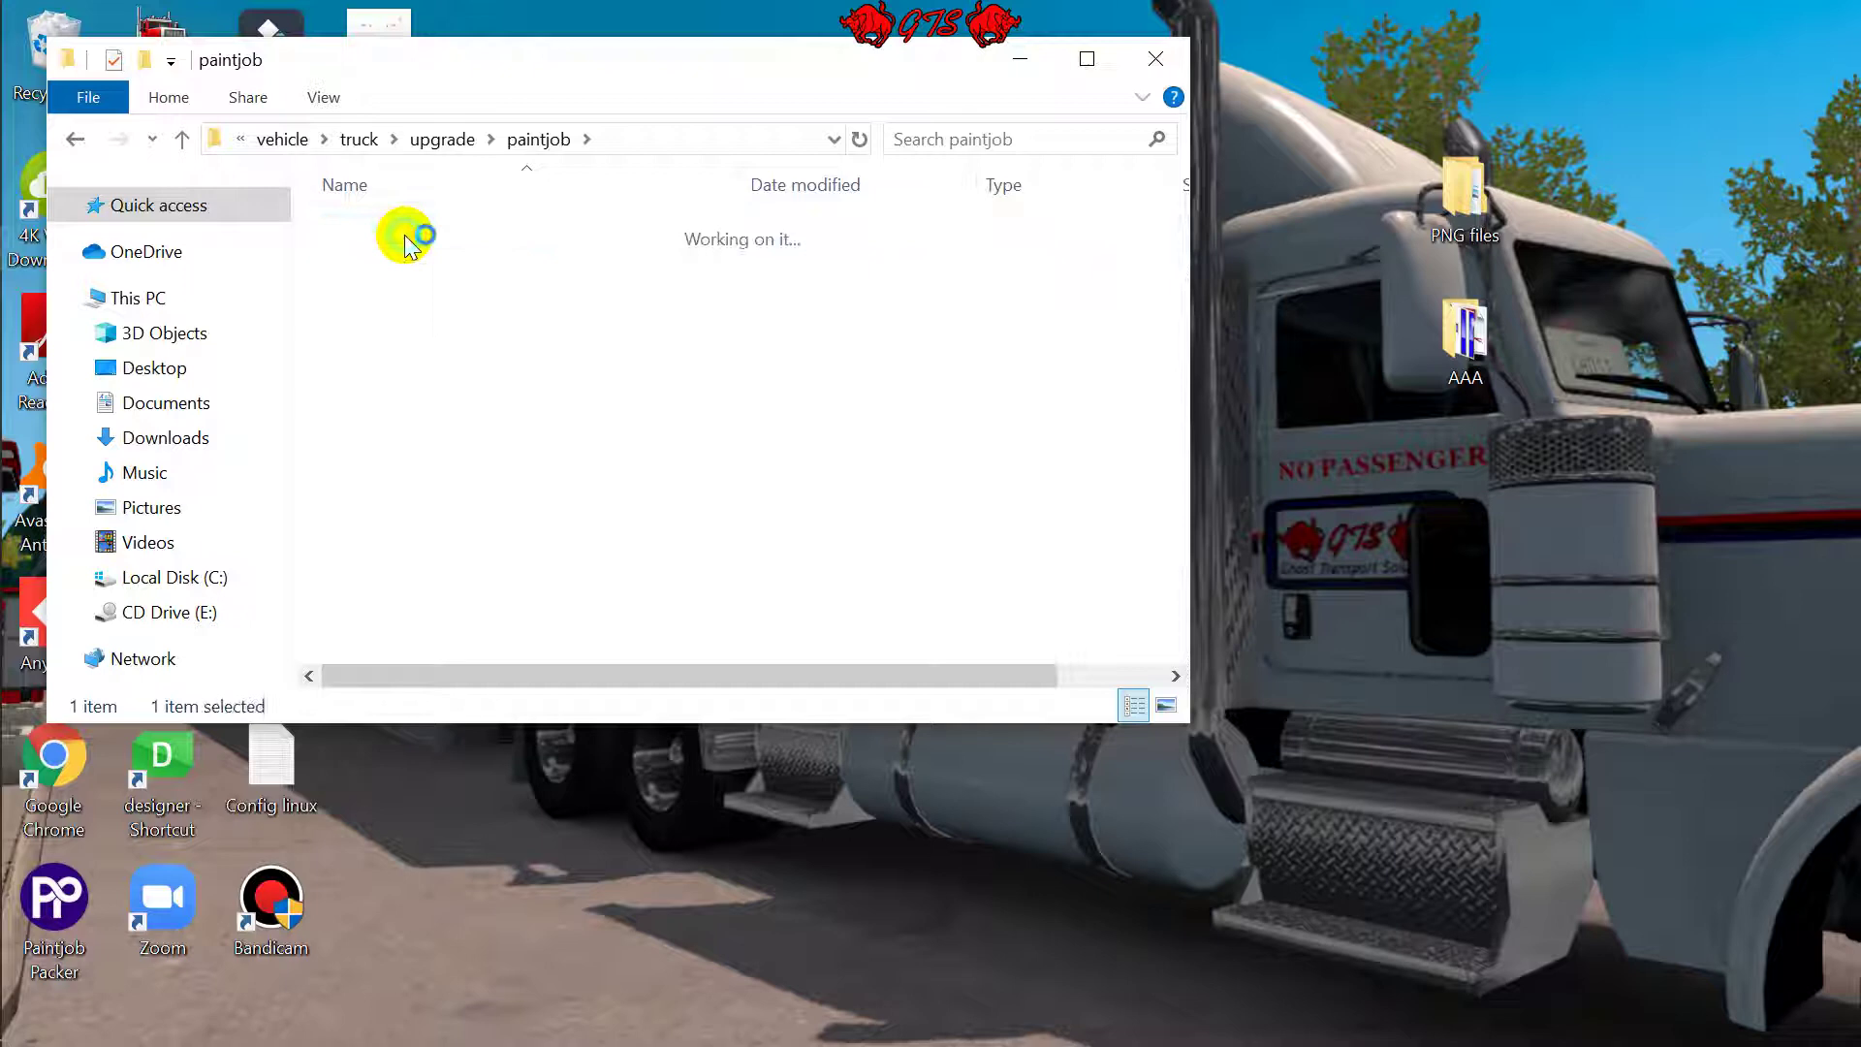